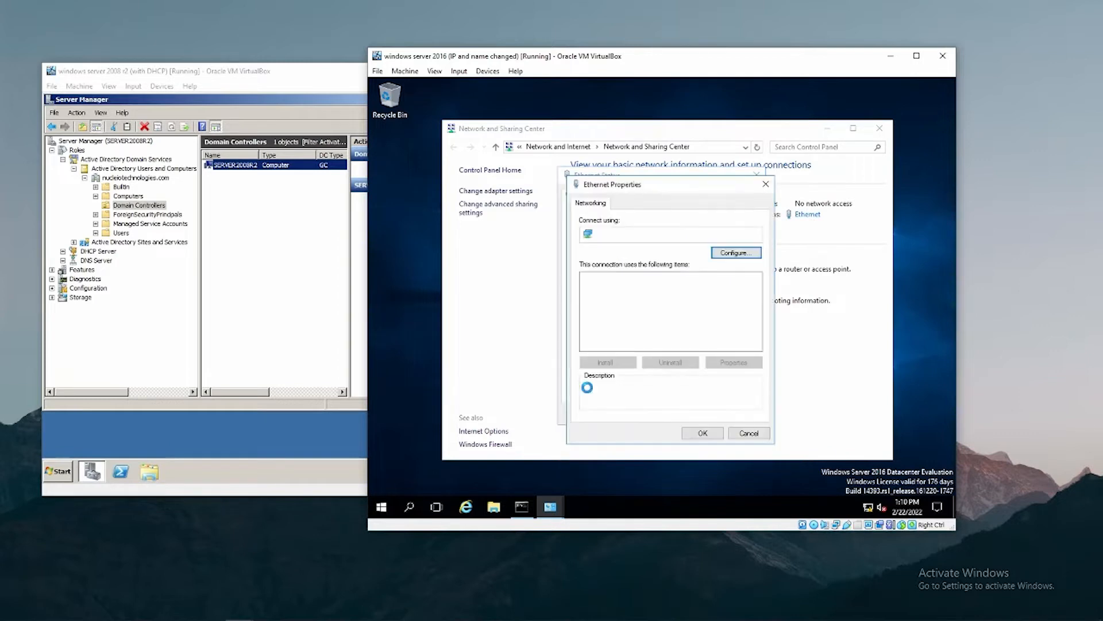
# Open IPv4 settings on both servers to compare the 2016 server with the 2008 server's DNS.
pyautogui.doubleClick(653, 307)
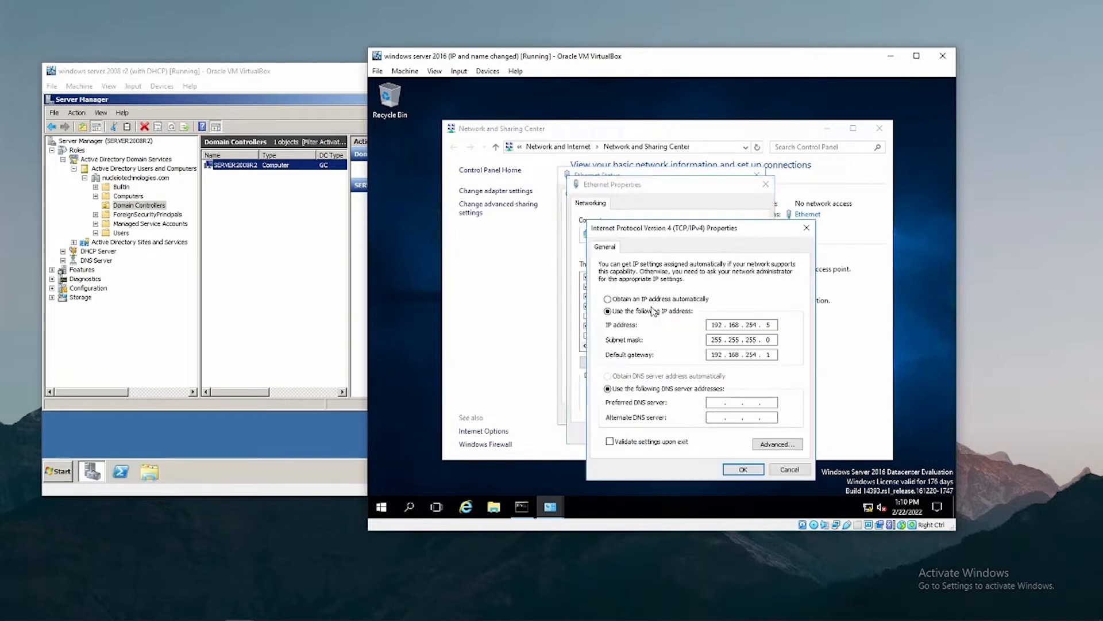
pyautogui.click(362, 287)
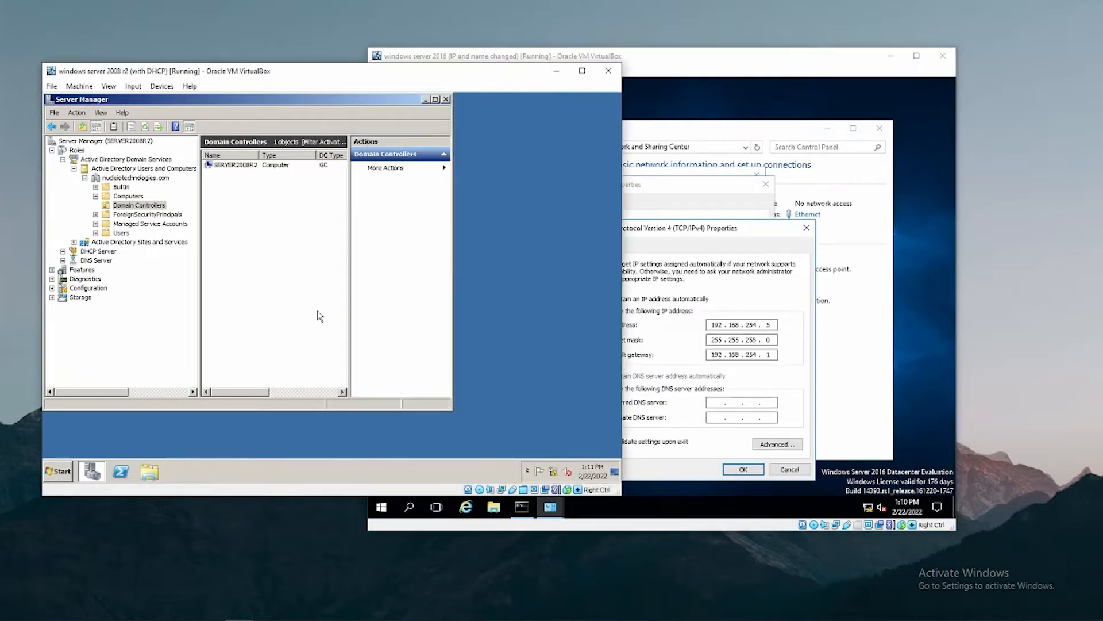
pyautogui.rightClick(555, 472)
pyautogui.click(553, 462)
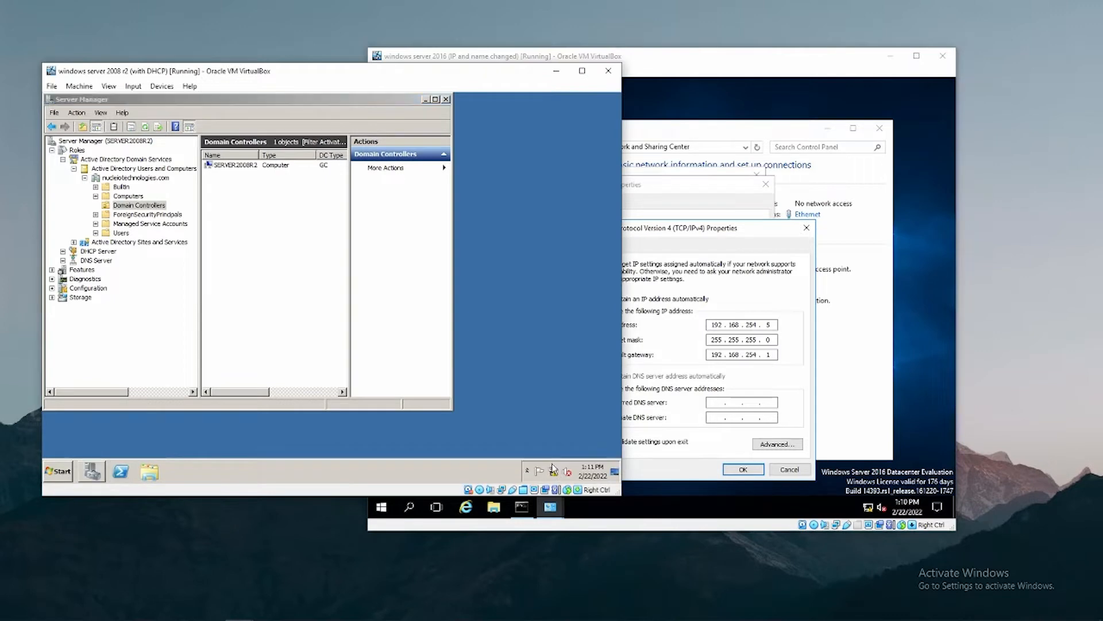
pyautogui.click(483, 241)
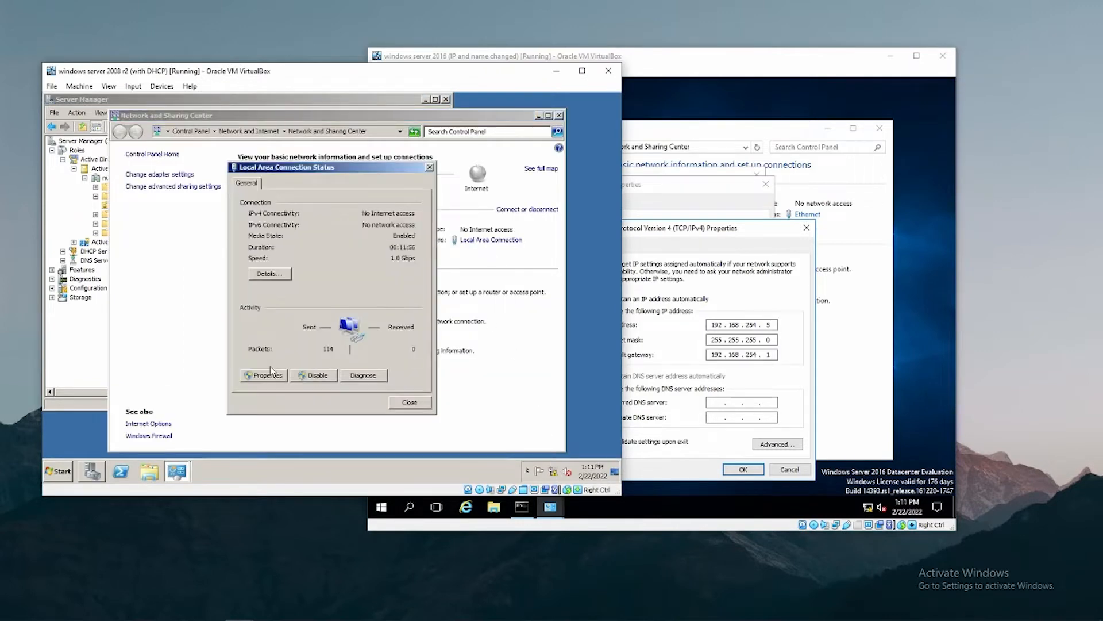
pyautogui.click(265, 375)
pyautogui.doubleClick(336, 307)
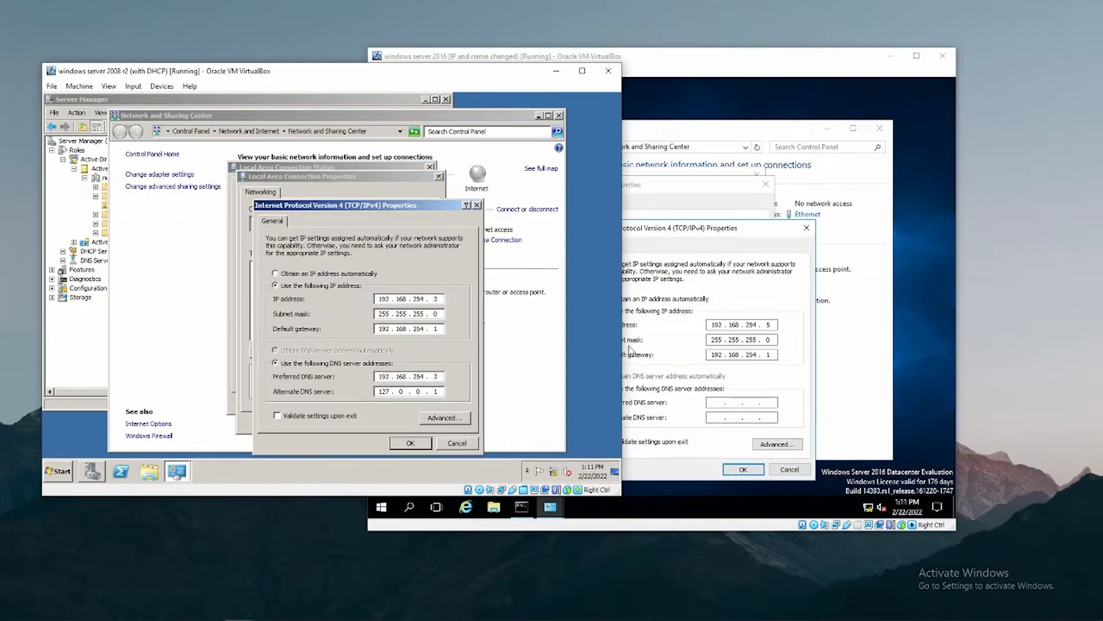
# Set the 2016 server's preferred DNS to 192.168.254.3, apply it, and close its network settings.
pyautogui.click(719, 403)
pyautogui.write('192 . ')
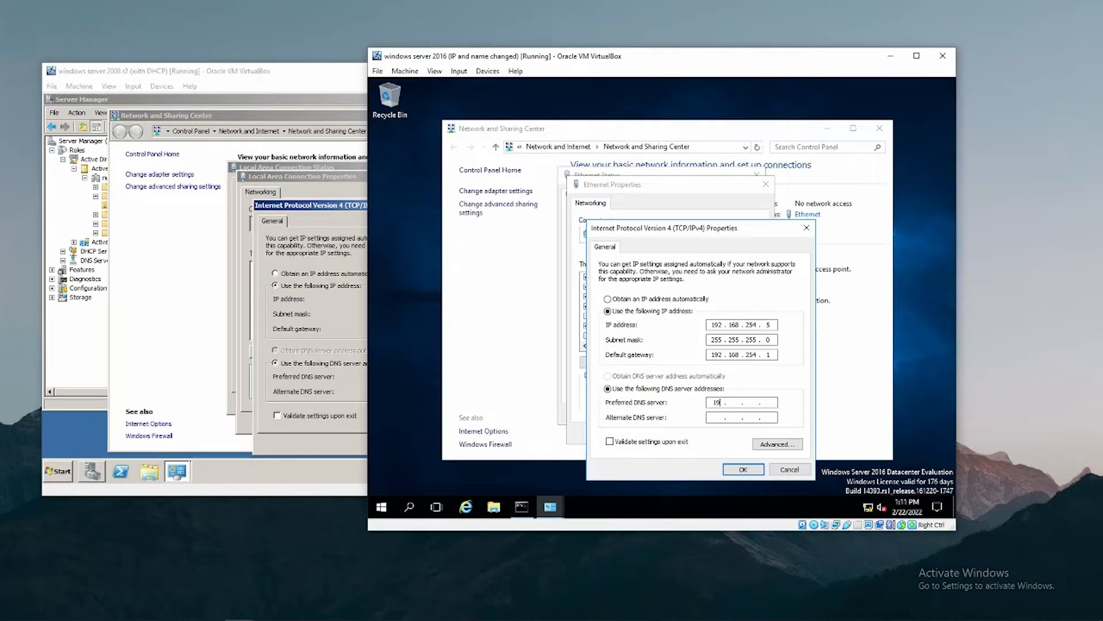
pyautogui.write('168 . 254 . 3')
pyautogui.click(746, 468)
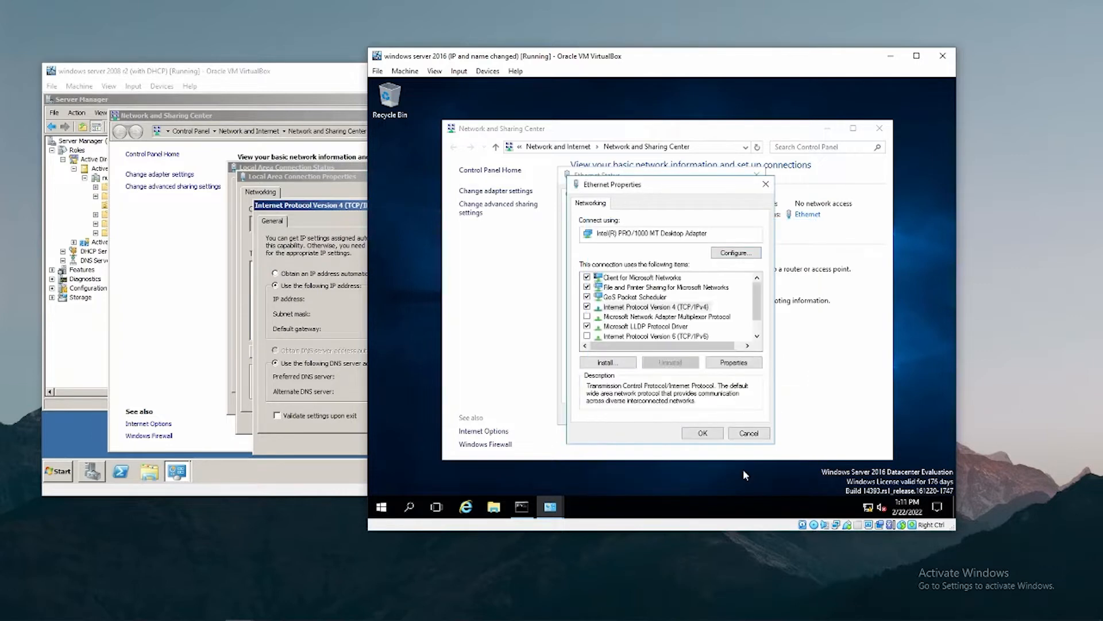
pyautogui.click(702, 433)
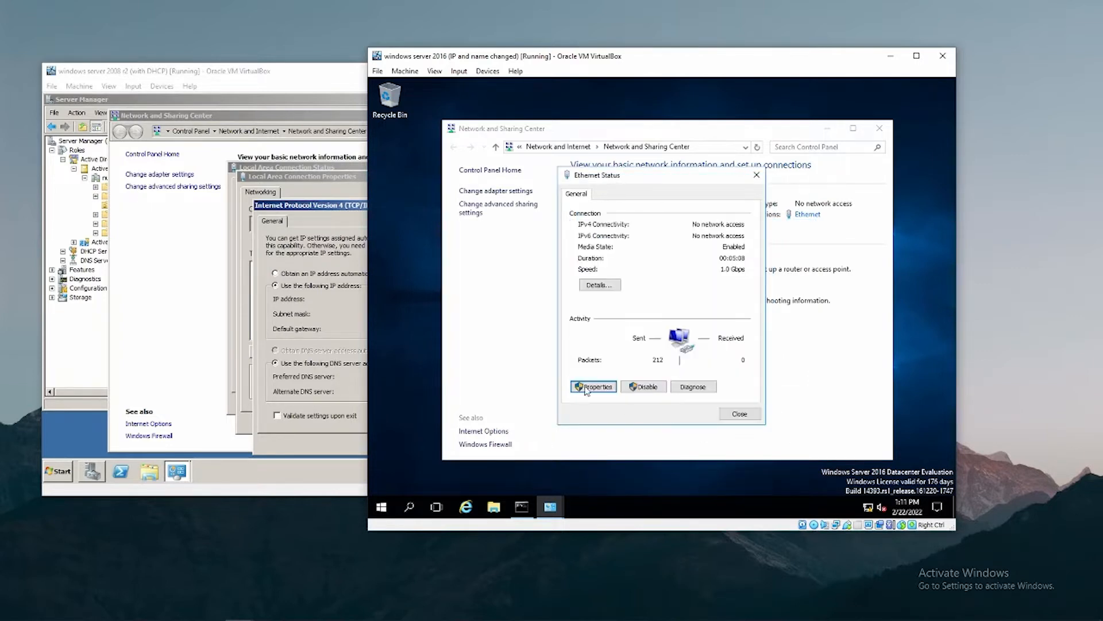
pyautogui.click(335, 304)
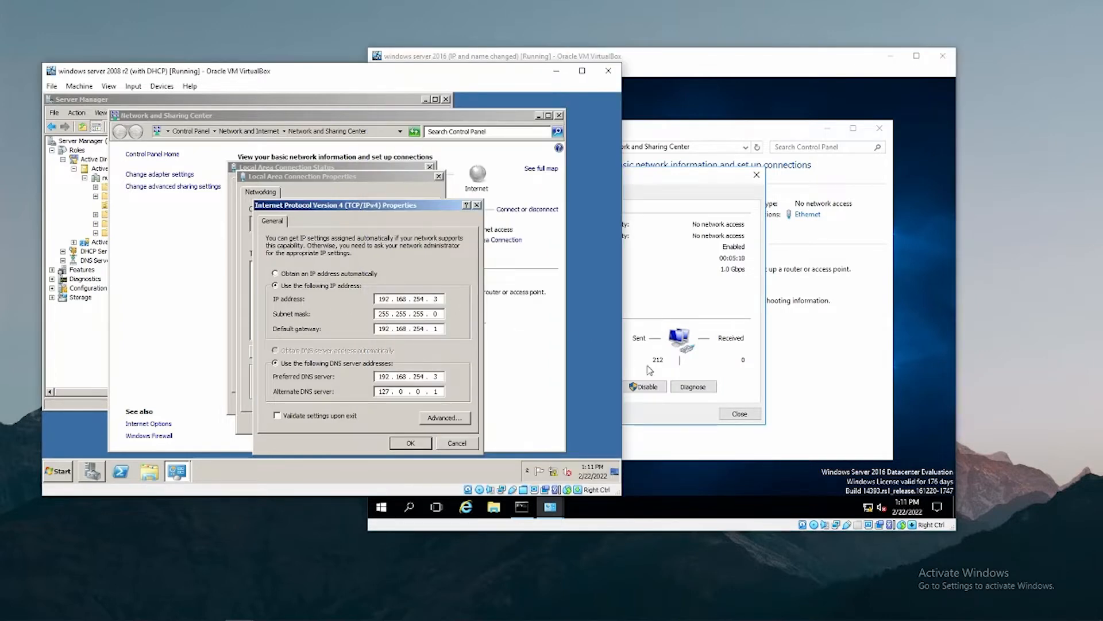
pyautogui.click(741, 414)
pyautogui.click(878, 128)
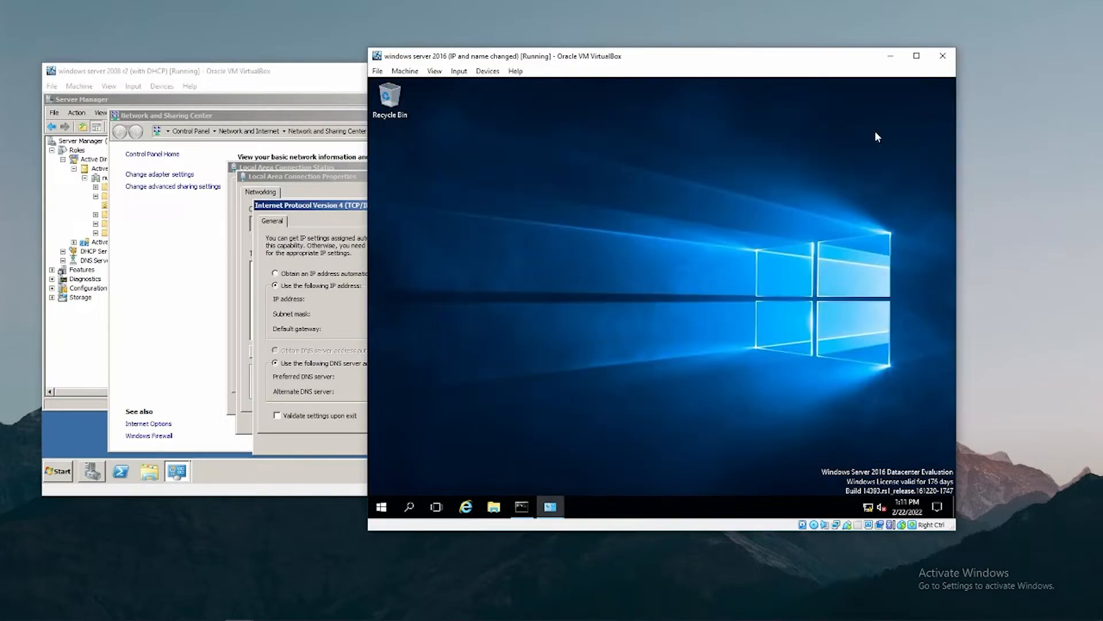
# Ping nucleiotechnologies.com and 192.168.254.3 from the 2016 server's Command Prompt.
pyautogui.click(522, 506)
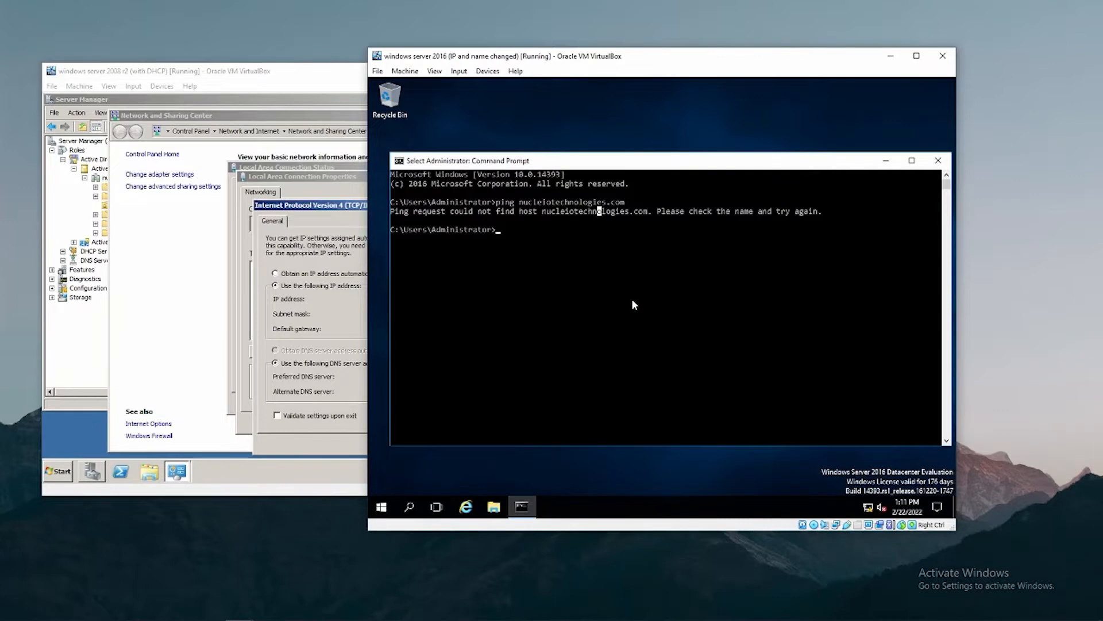
pyautogui.write('ping 1')
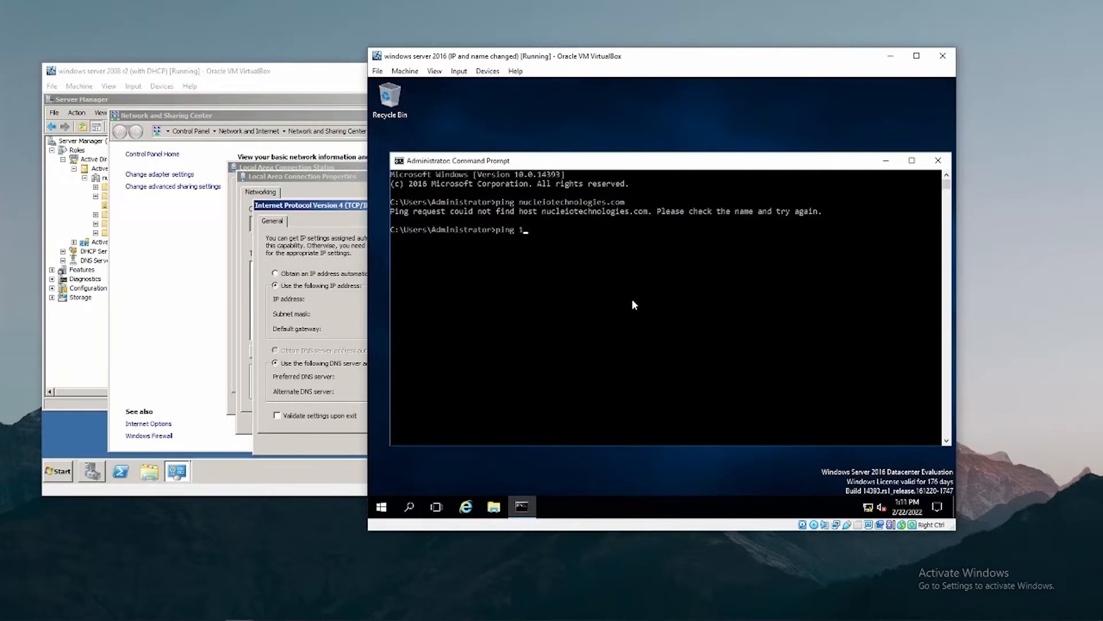
pyautogui.press('BackSpace')
pyautogui.write('nucleiotechnologies.com')
pyautogui.press('Return')
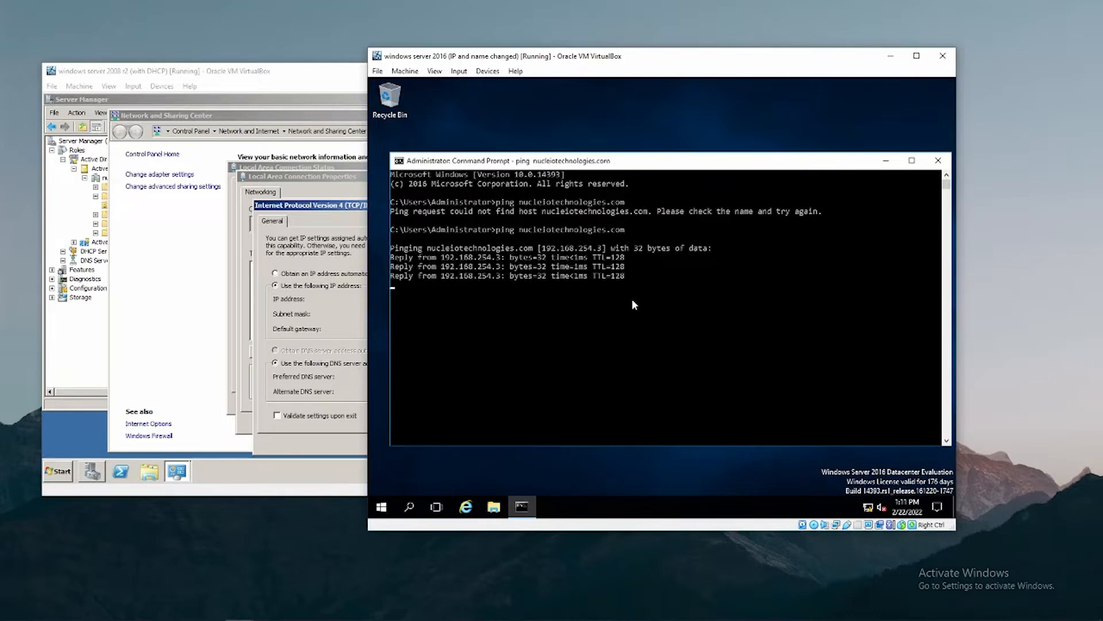
pyautogui.write('pin')
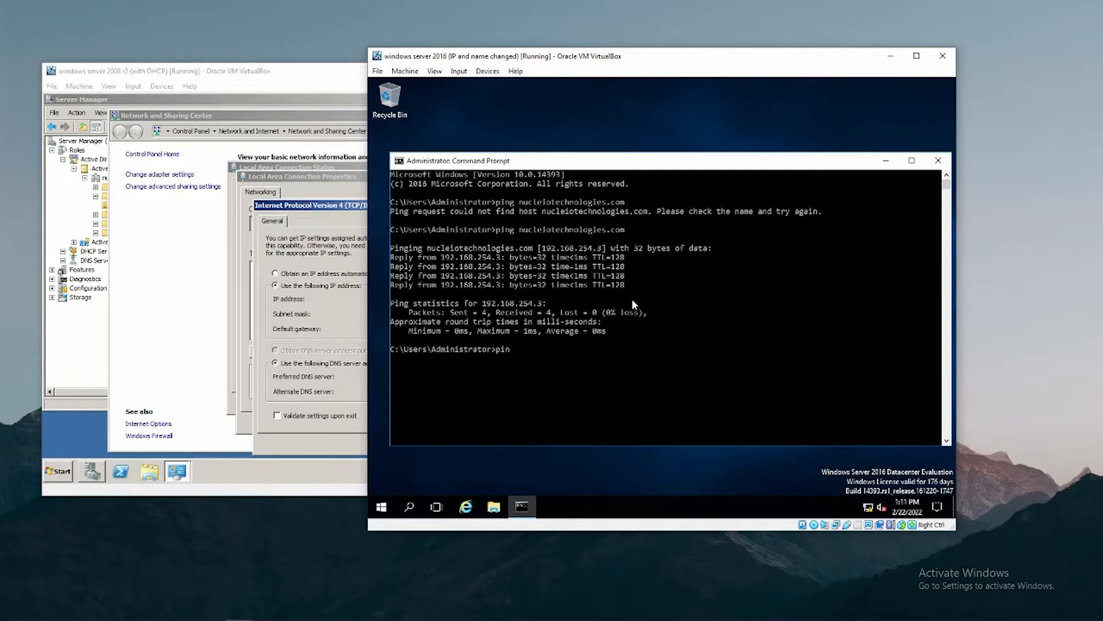
pyautogui.write('g 192.168.254.3')
pyautogui.press('Return')
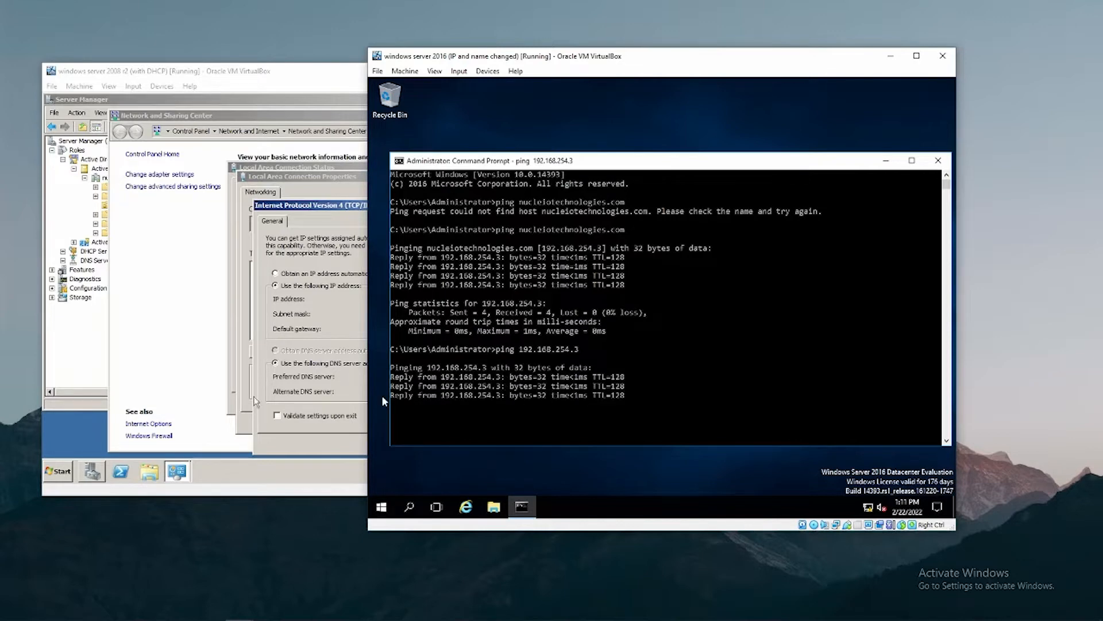
pyautogui.click(57, 472)
# Ping 192.168.254.5 from a Command Prompt on the 2008 server.
pyautogui.click(94, 211)
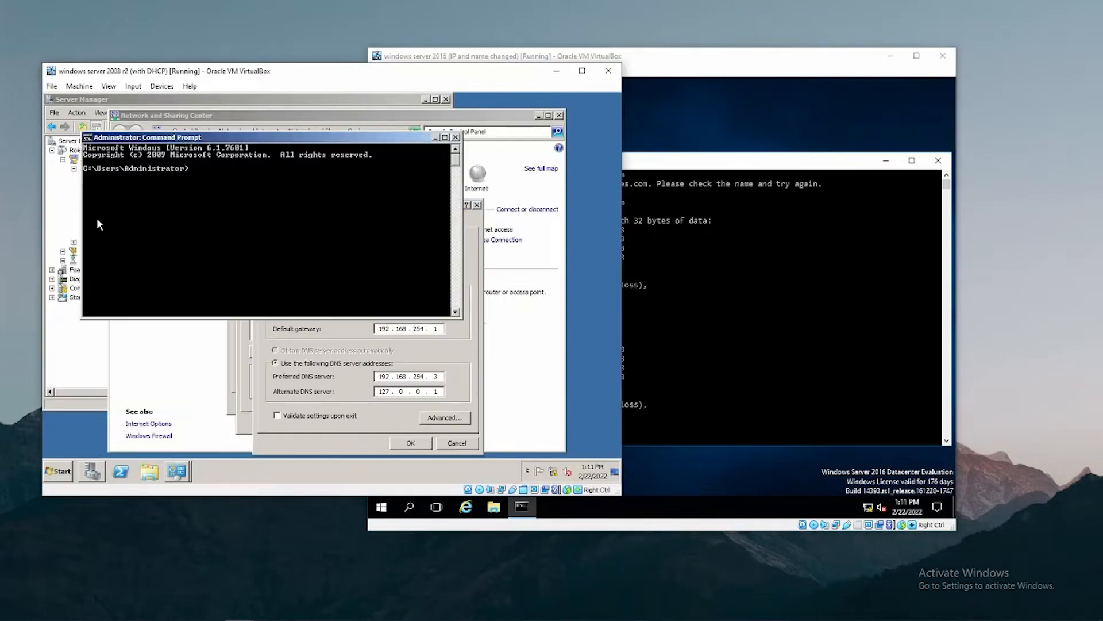
pyautogui.write('ping 192.167')
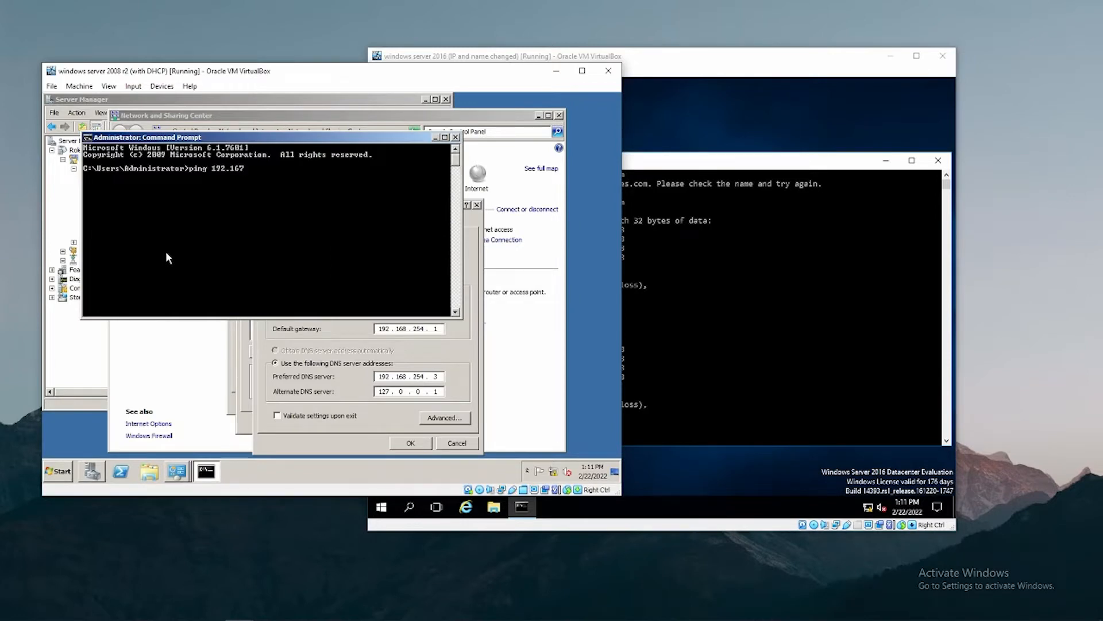
pyautogui.press('BackSpace')
pyautogui.write('8.254.5')
pyautogui.press('Return')
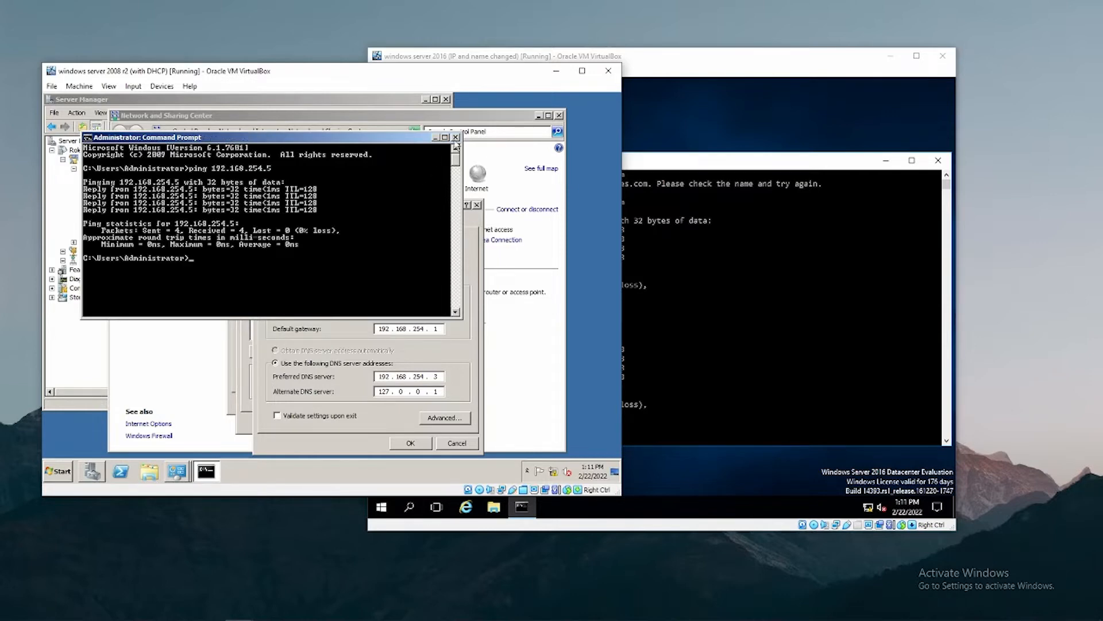
# Close the 2008 server's Command Prompt and network dialogs, and minimize its remaining windows.
pyautogui.click(456, 138)
pyautogui.click(478, 205)
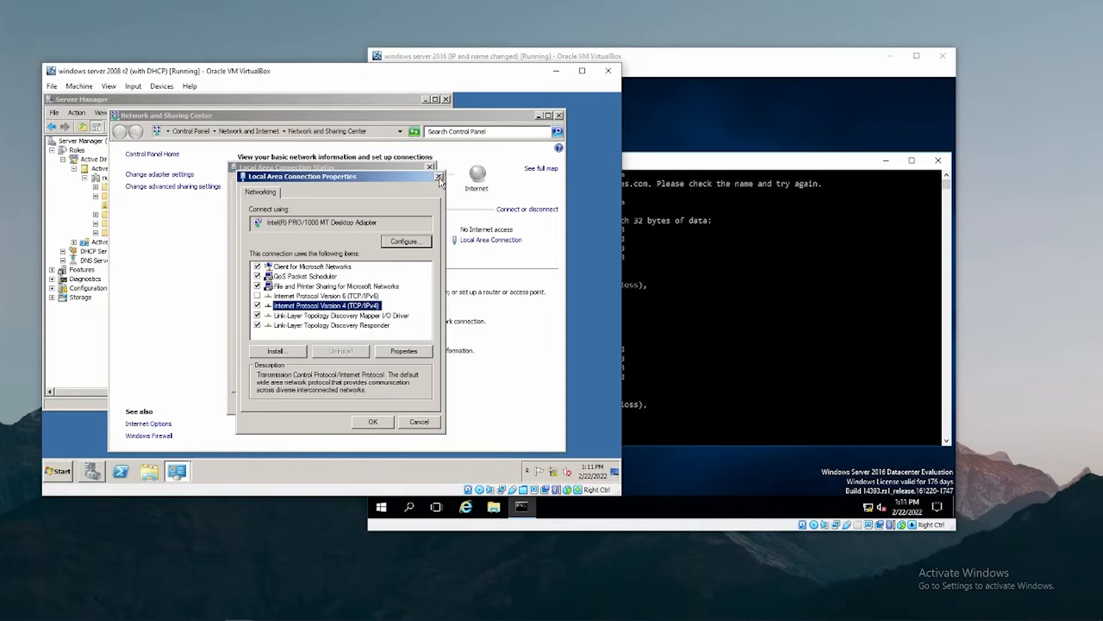
pyautogui.click(440, 177)
pyautogui.click(431, 167)
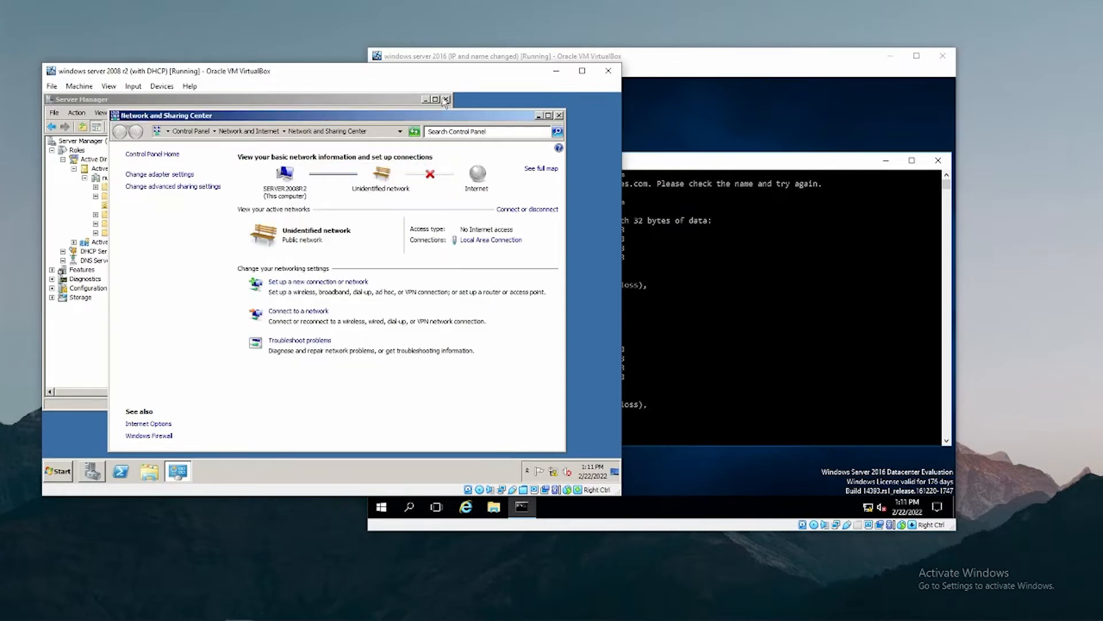
pyautogui.click(539, 115)
pyautogui.click(425, 99)
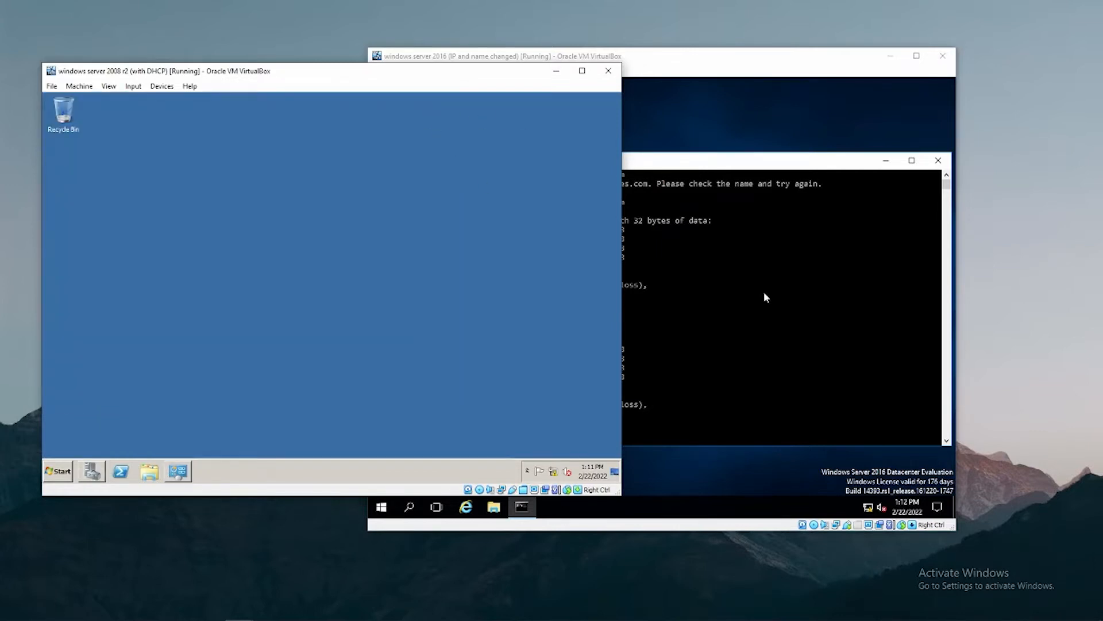
# Minimize the 2008 VM window and close the 2016 server's Command Prompt.
pyautogui.click(764, 295)
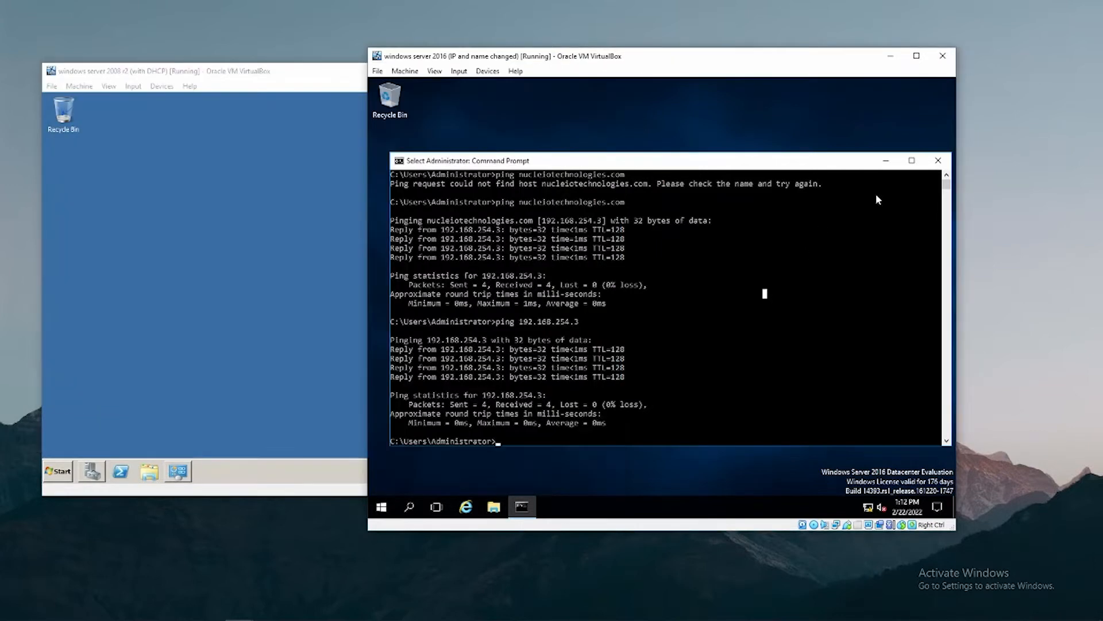
pyautogui.click(326, 93)
pyautogui.click(557, 70)
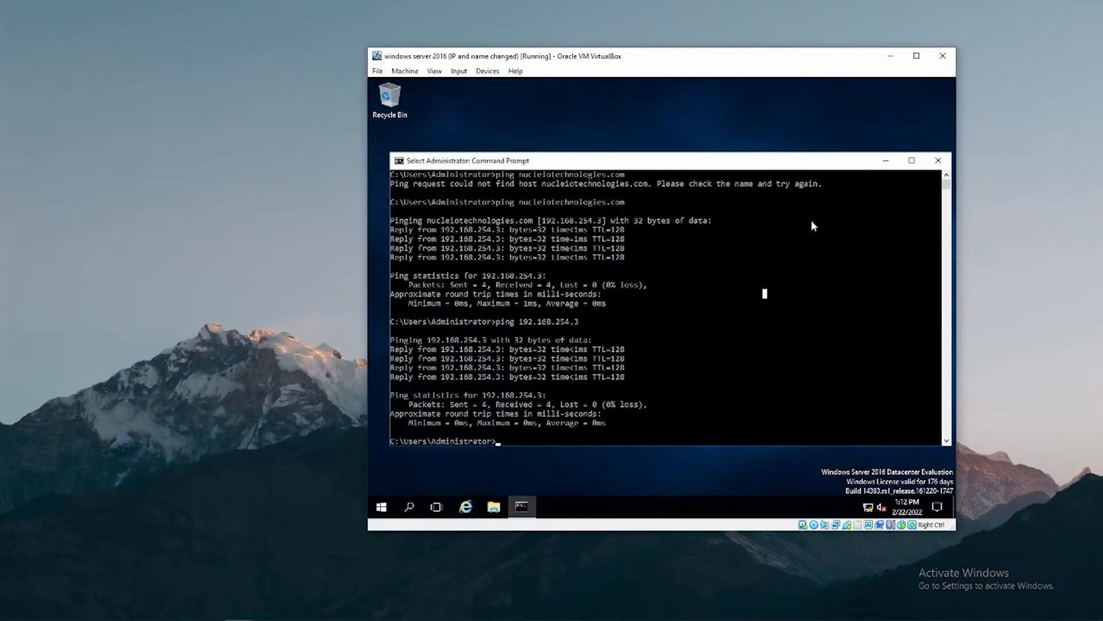
pyautogui.click(937, 162)
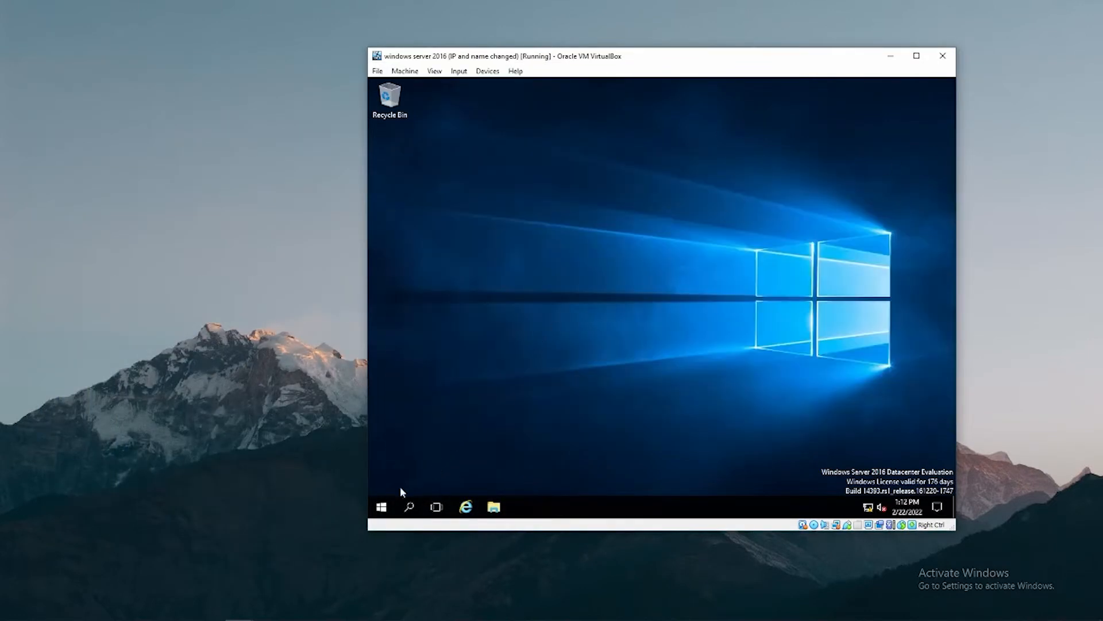
pyautogui.click(382, 506)
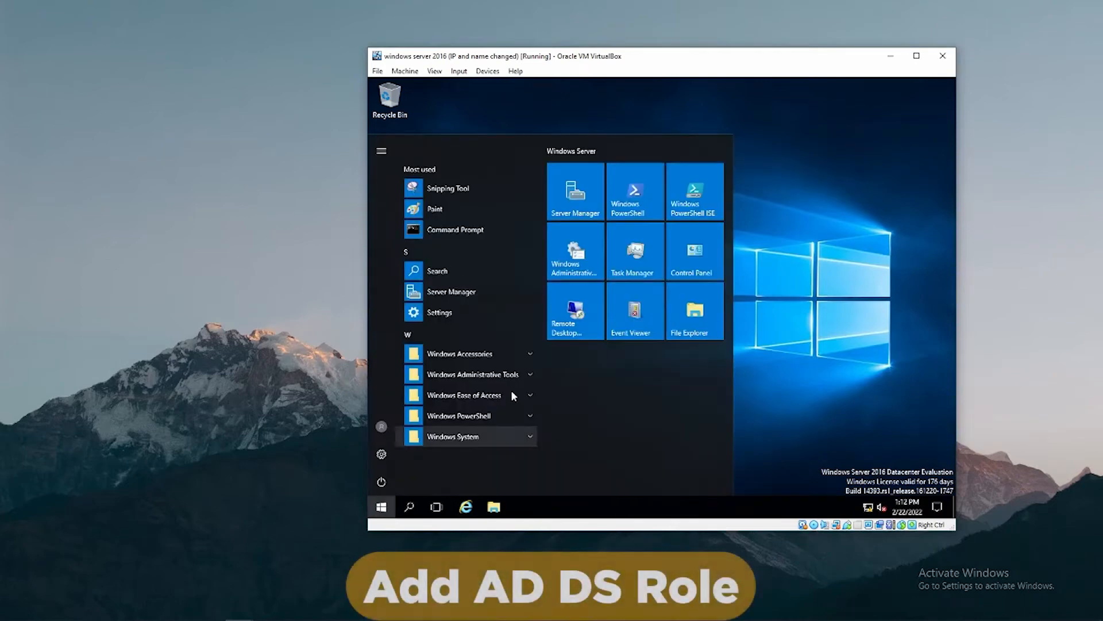
# Start a role-based Add Roles and Features installation targeting SERVER2016 from Server Manager.
pyautogui.click(579, 197)
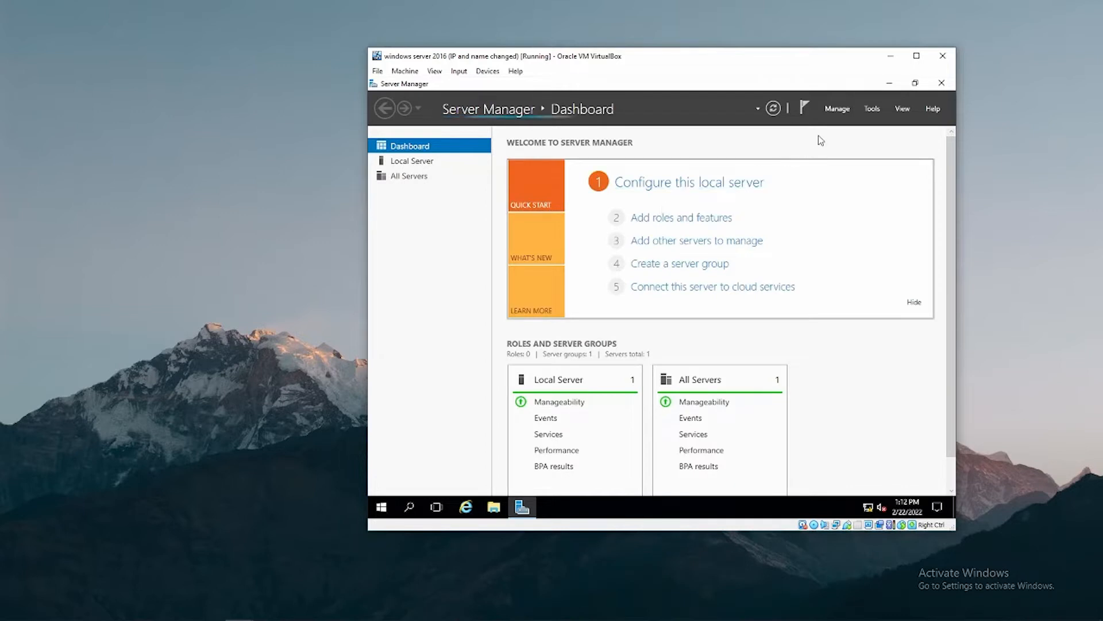
pyautogui.click(837, 110)
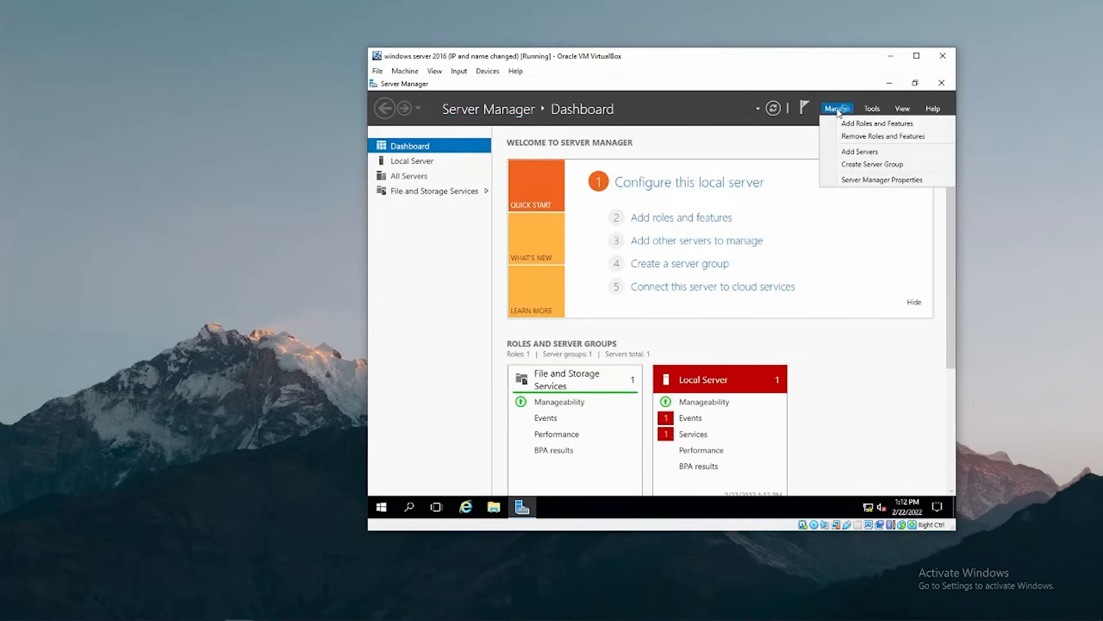
pyautogui.click(879, 124)
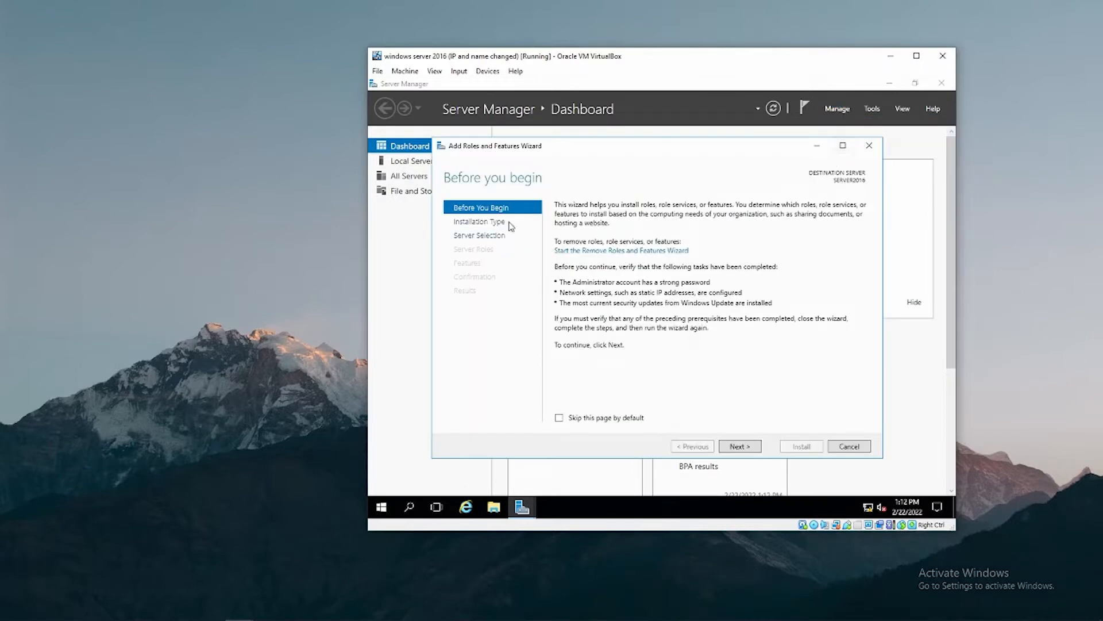
pyautogui.click(740, 447)
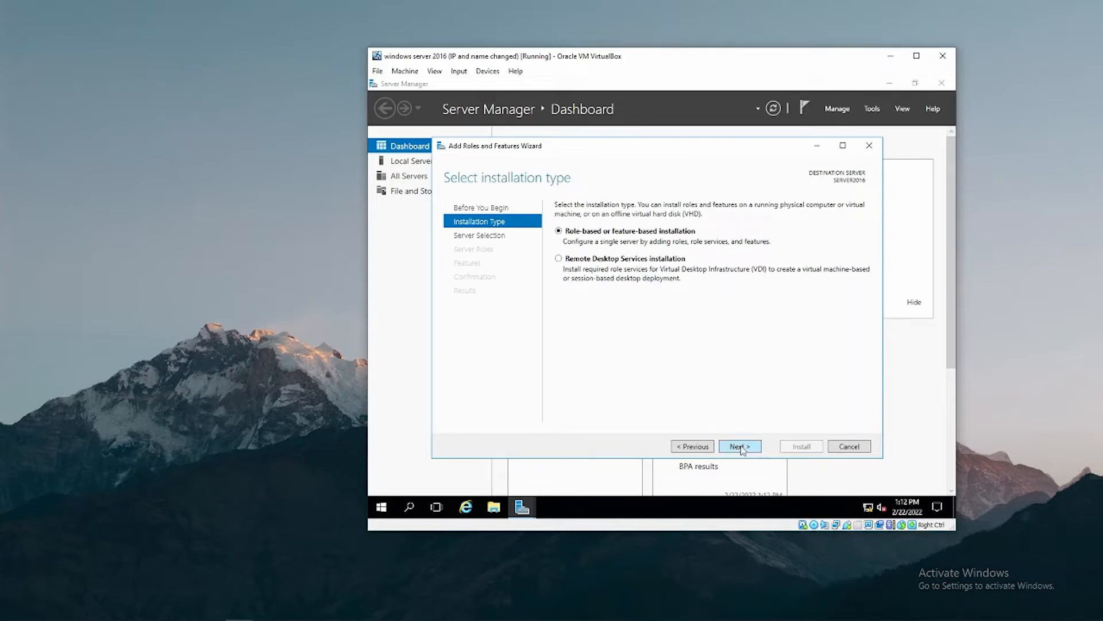
pyautogui.click(741, 447)
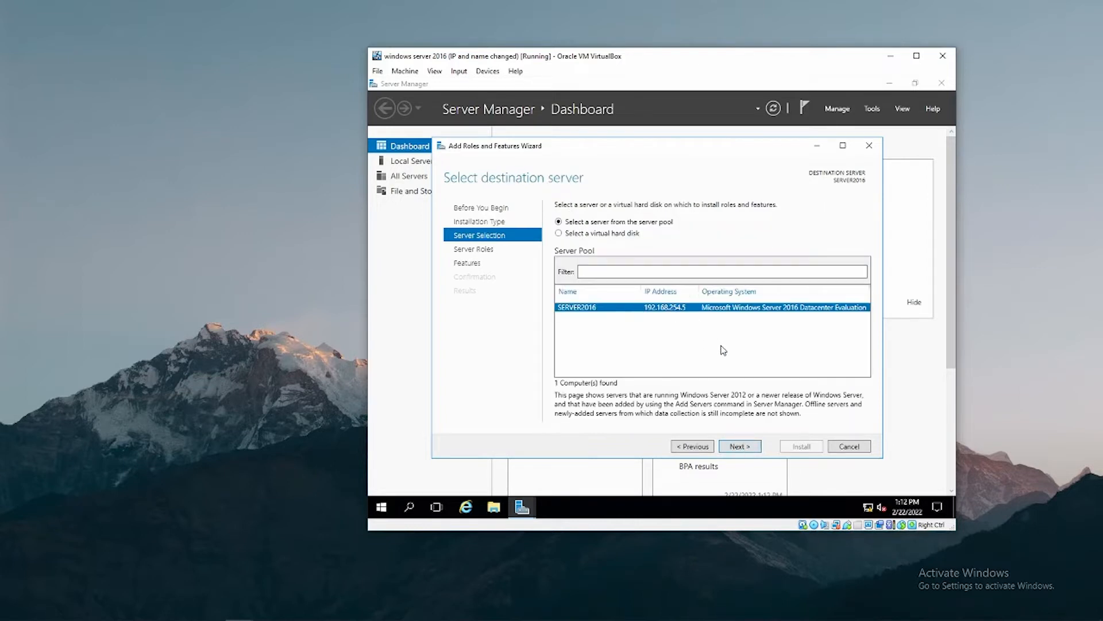
pyautogui.click(747, 448)
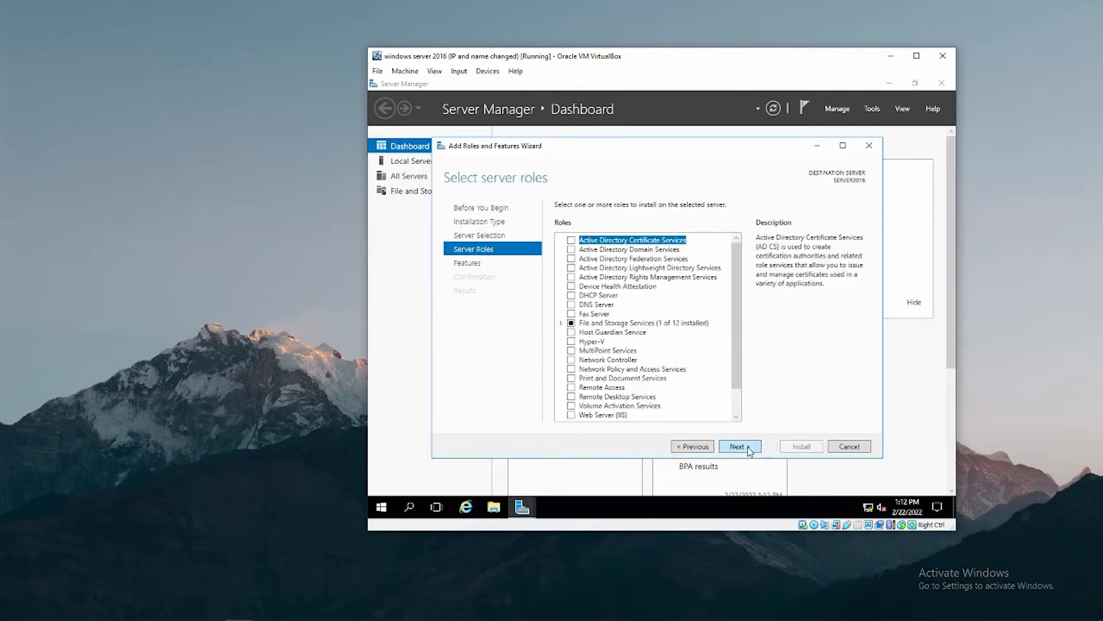
# Select Active Directory Domain Services with its management tools and install it.
pyautogui.click(590, 251)
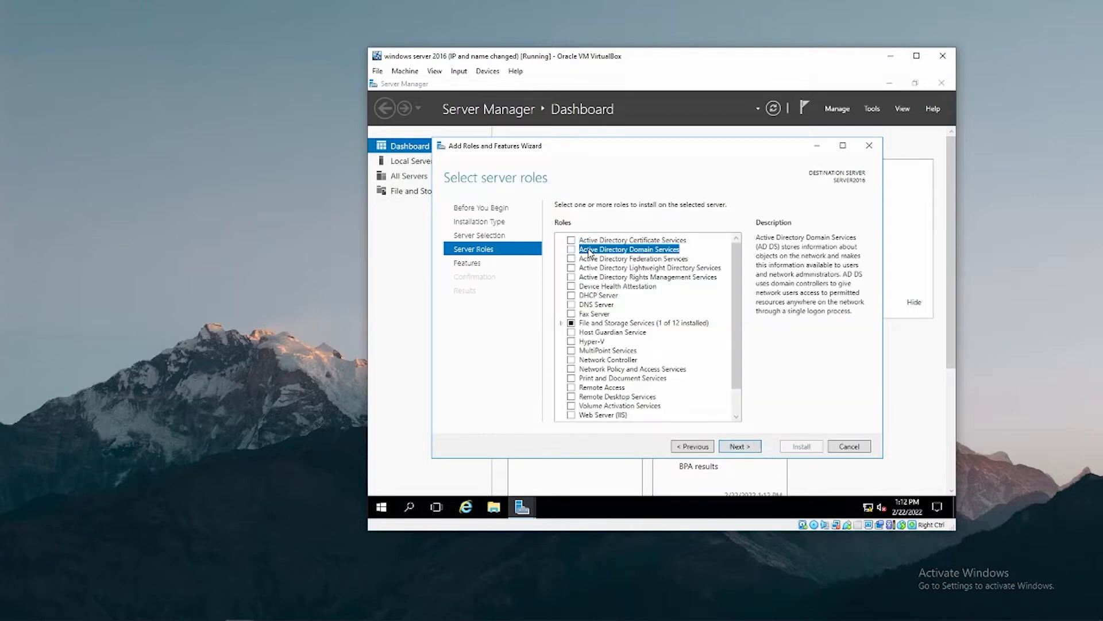
pyautogui.click(571, 250)
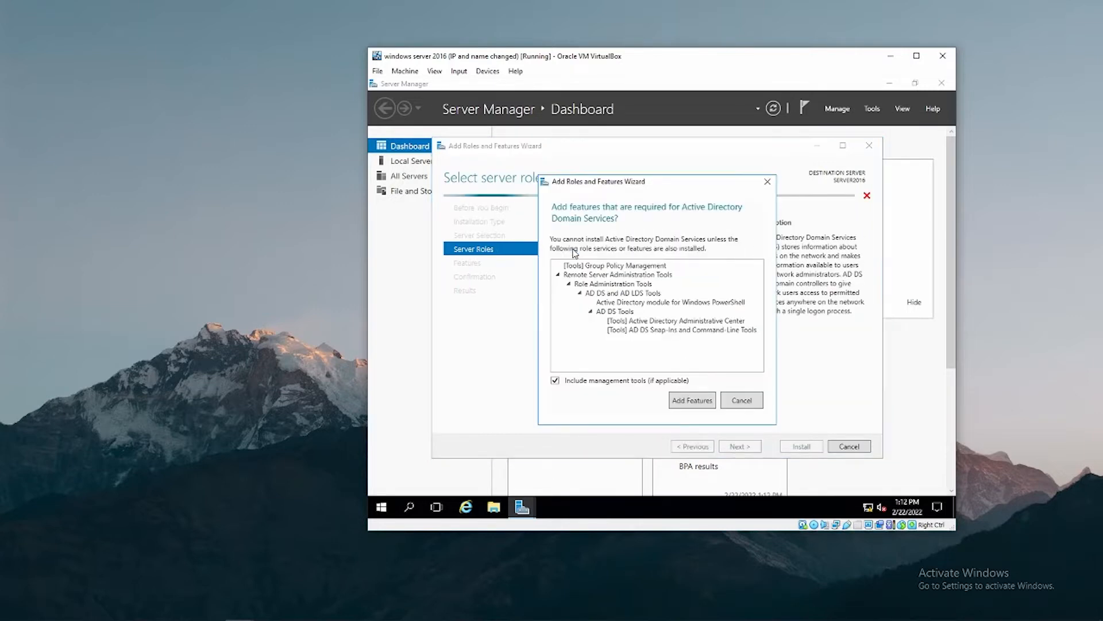
pyautogui.click(691, 400)
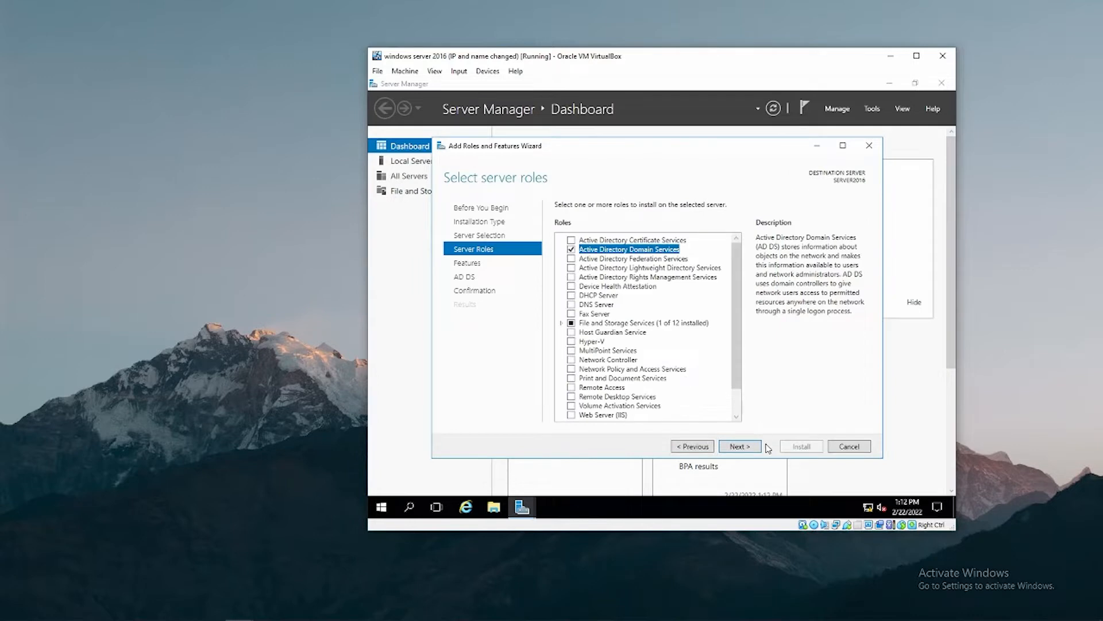
pyautogui.click(739, 446)
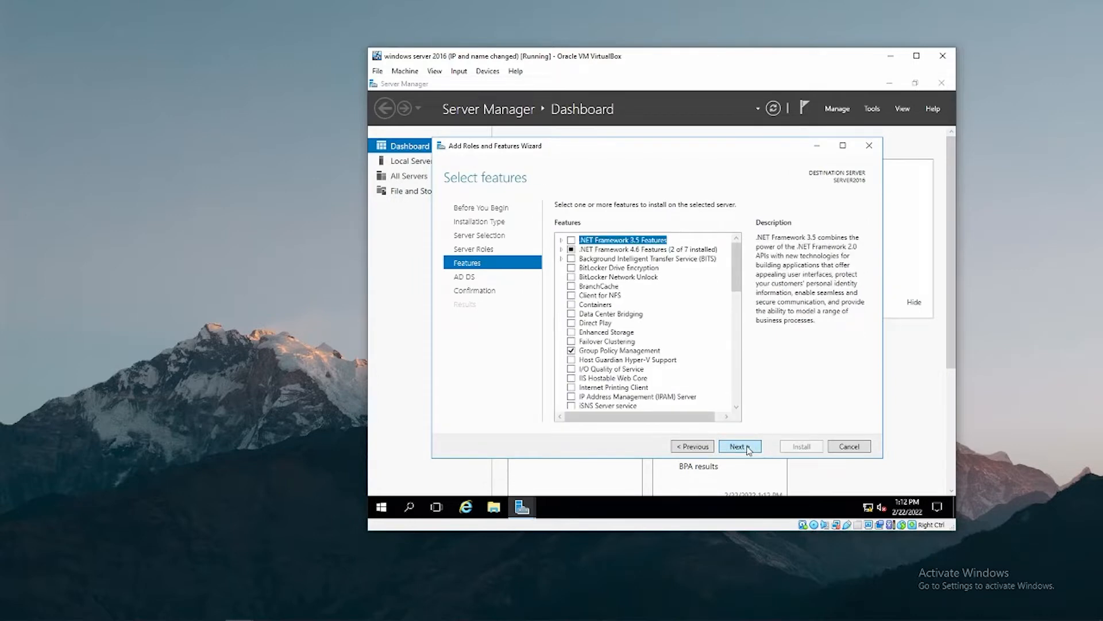
pyautogui.click(739, 447)
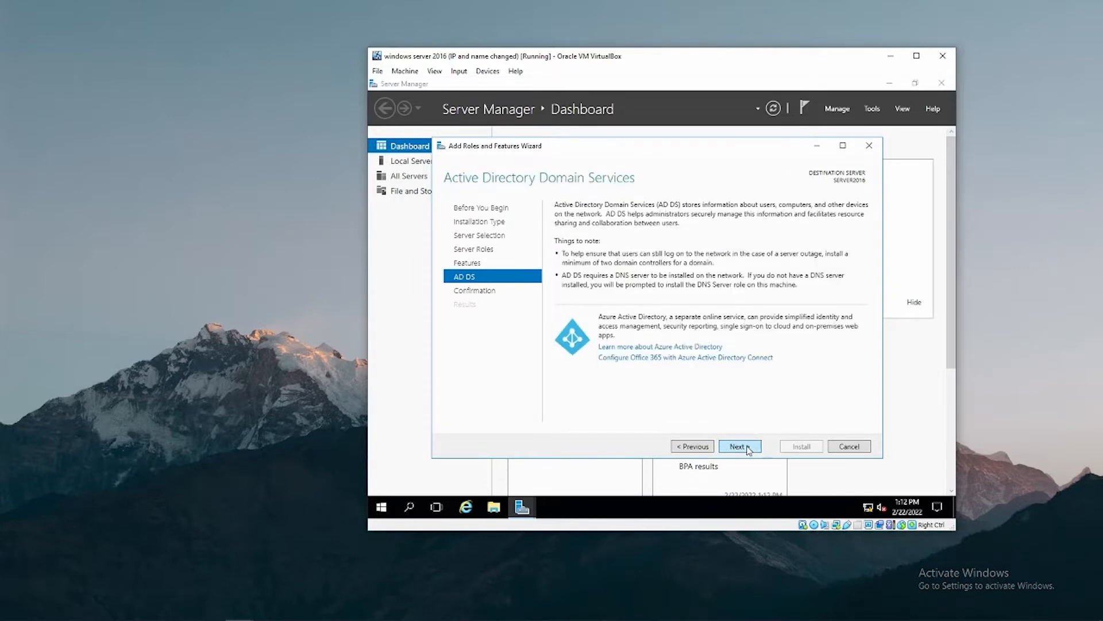
pyautogui.click(749, 451)
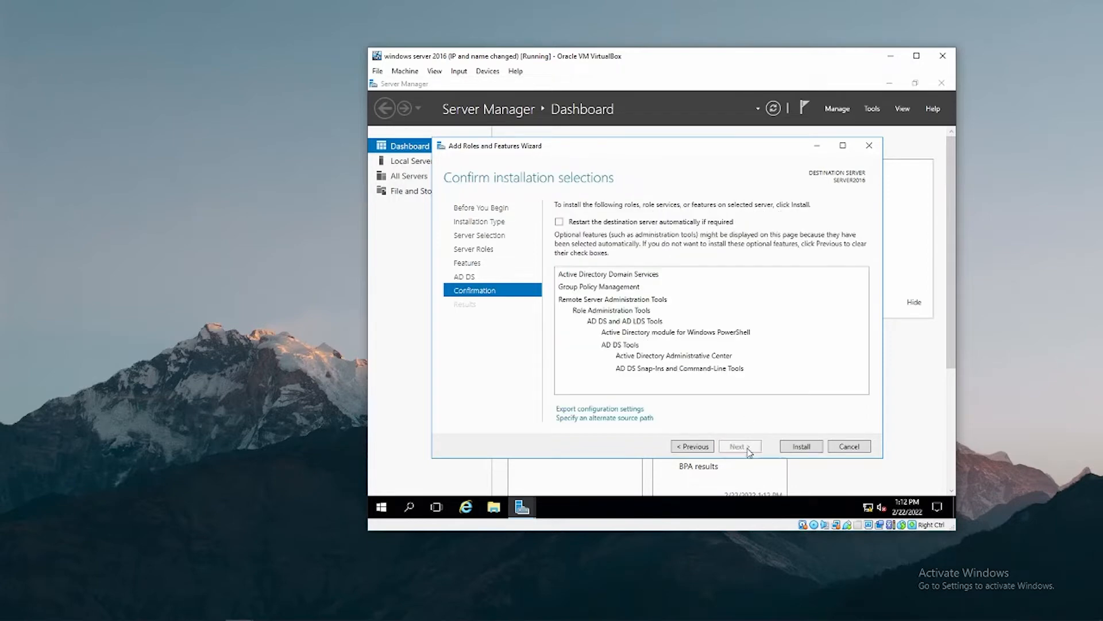
pyautogui.click(802, 448)
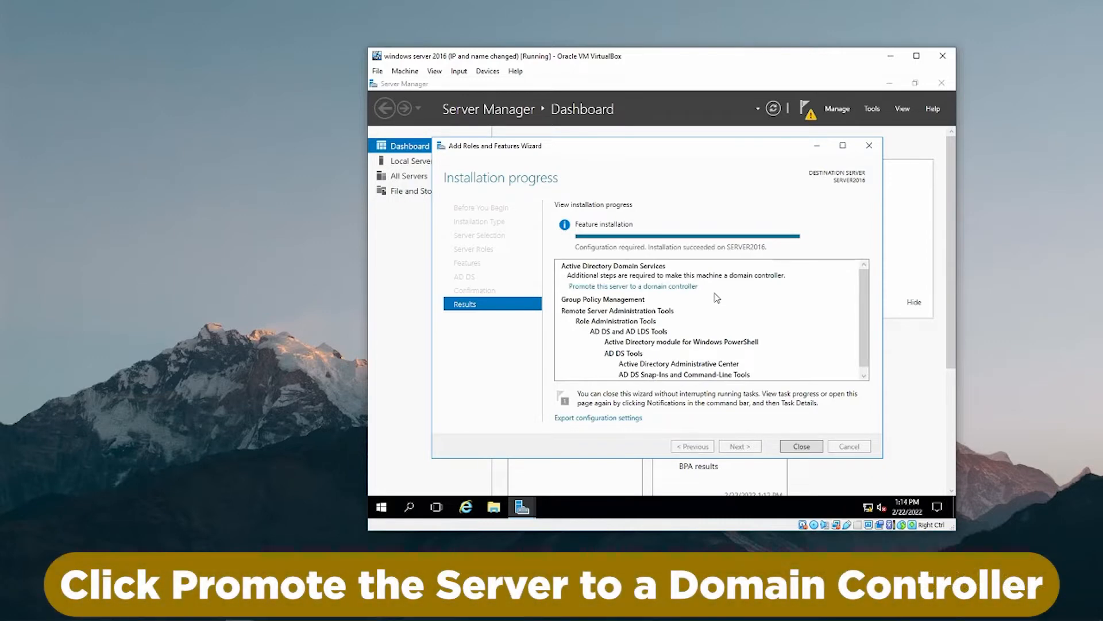
# Add a domain controller to the existing nucleiotechnologies.com domain using the domain administrator's credentials.
pyautogui.click(640, 287)
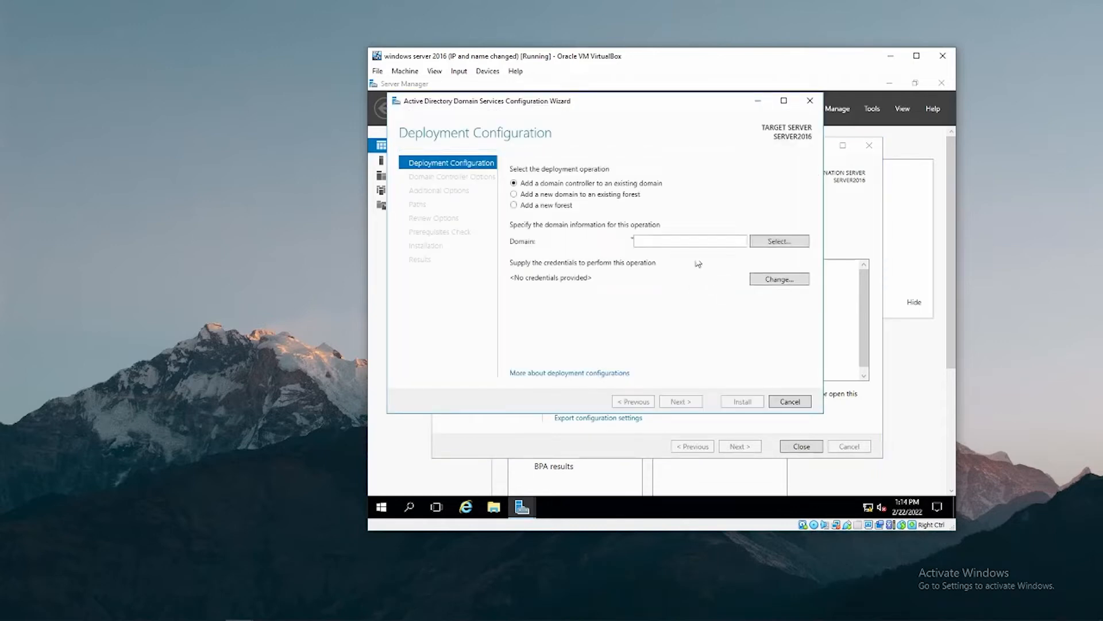
pyautogui.click(691, 241)
pyautogui.write('nucleo')
pyautogui.write('technologies.com')
pyautogui.click(765, 280)
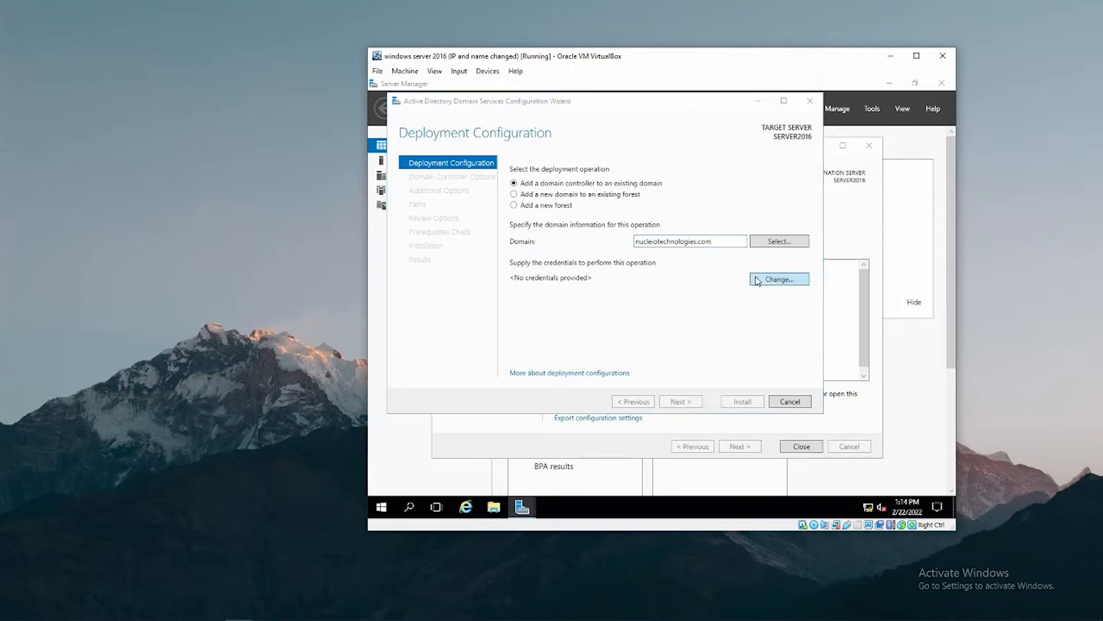
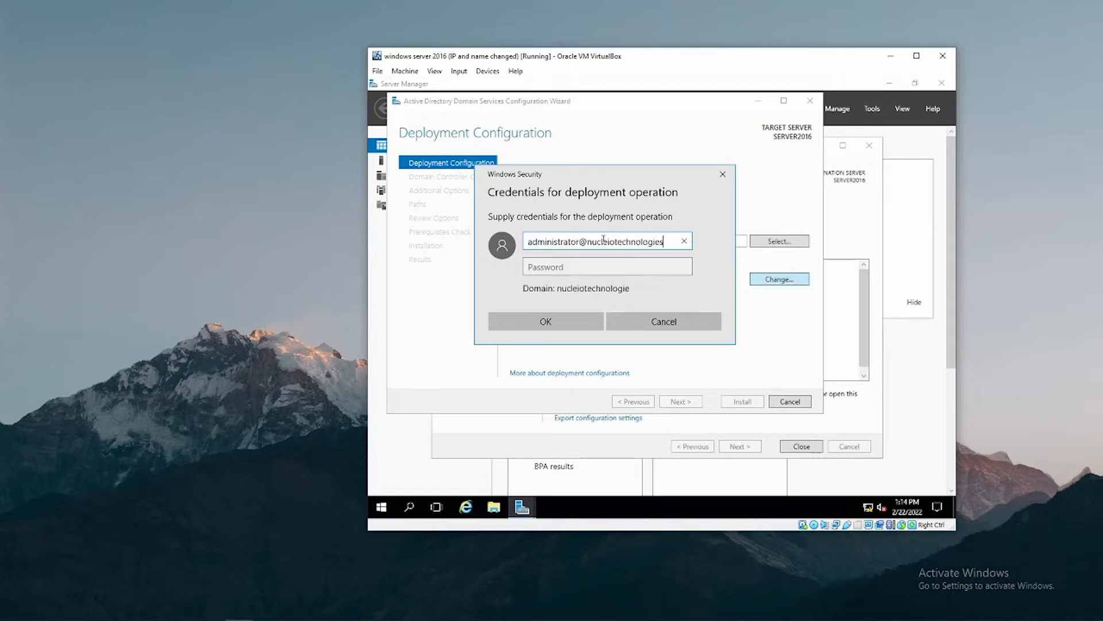
pyautogui.click(553, 267)
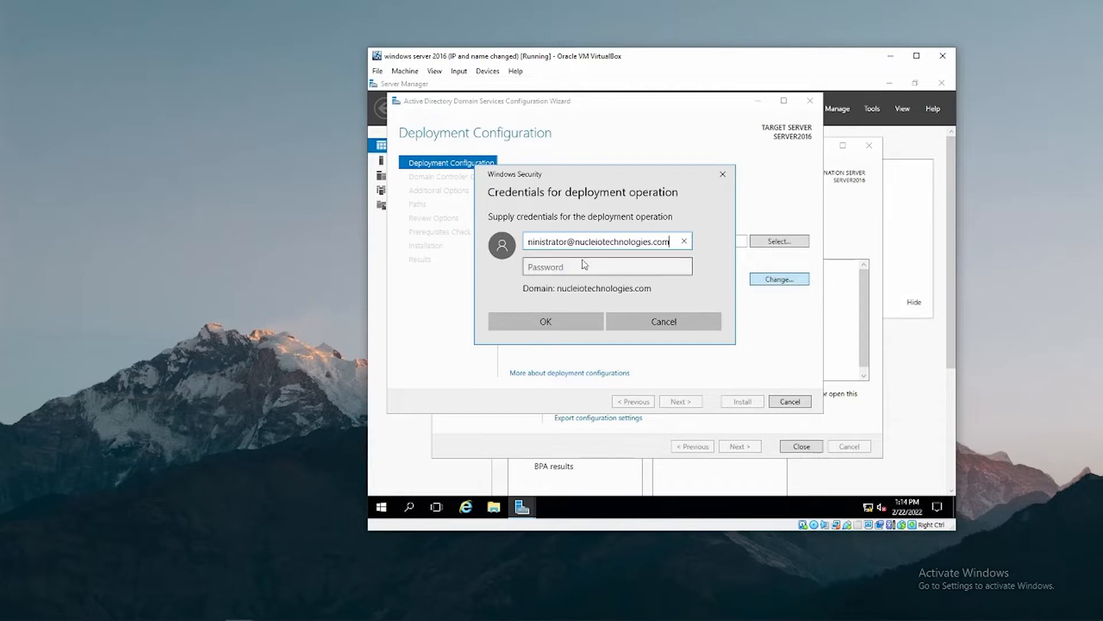
pyautogui.write('P@s')
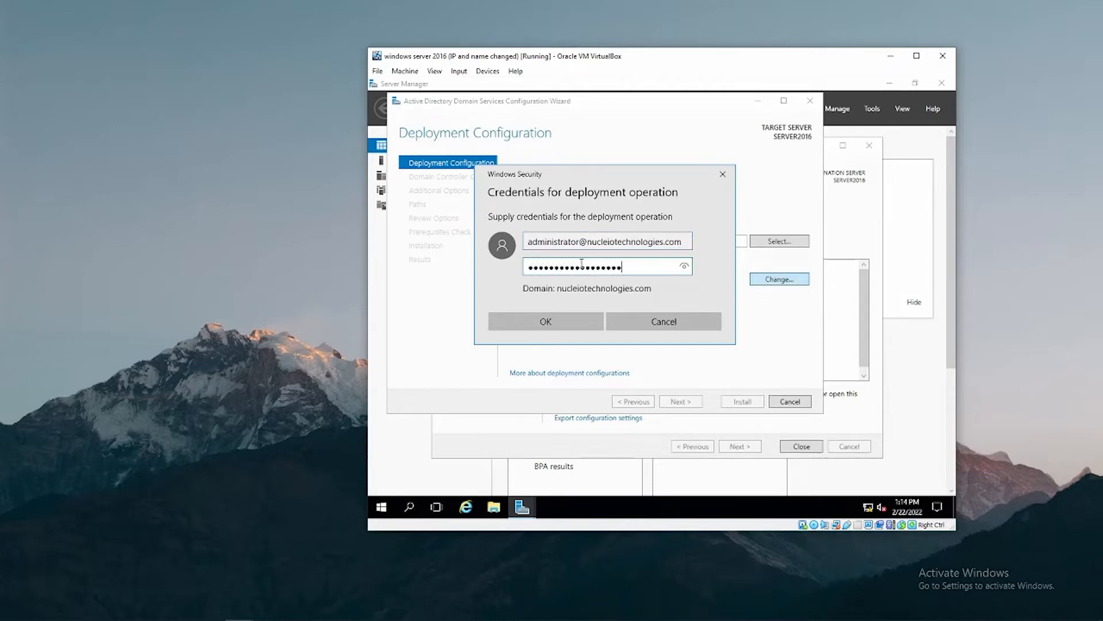
pyautogui.press('Return')
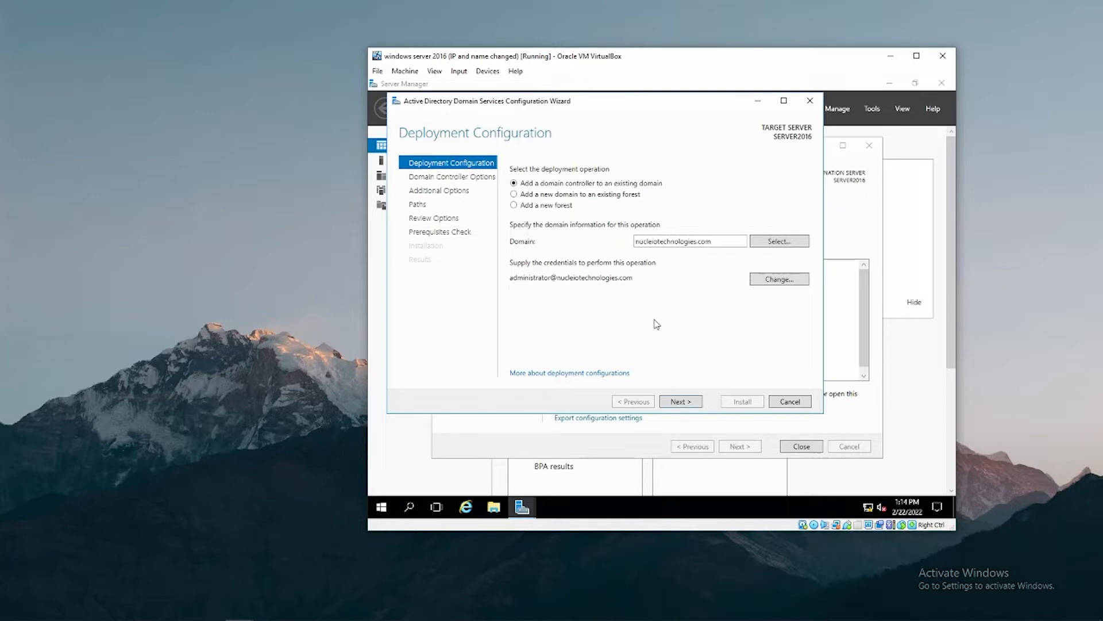
# Keep DNS and Global Catalog in Default-First-Site-Name and enter the DSRM password.
pyautogui.click(684, 401)
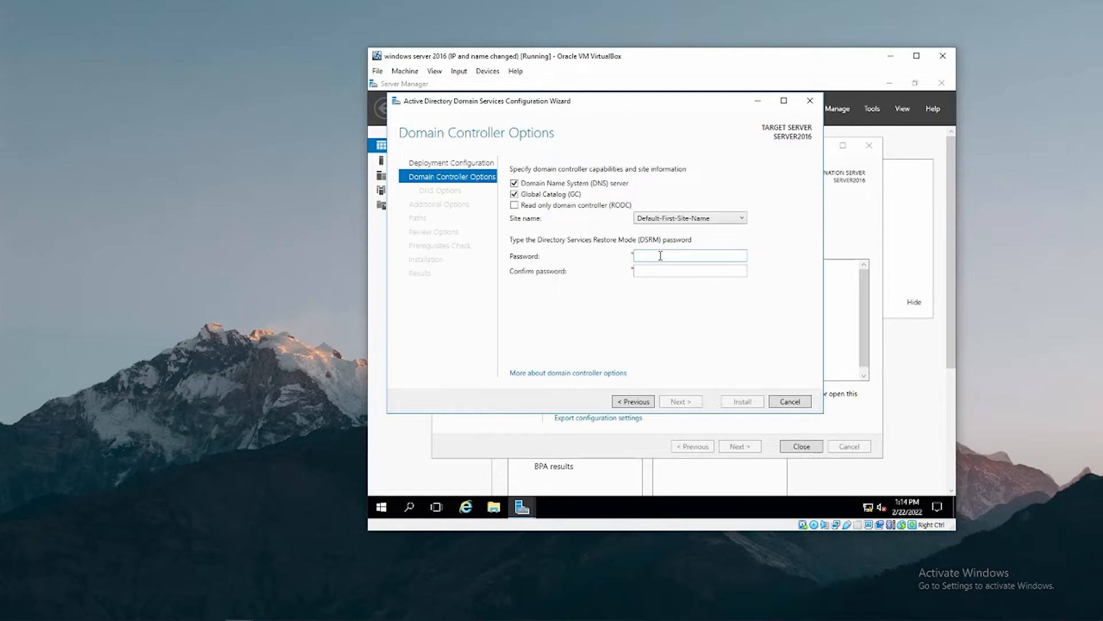
pyautogui.click(692, 218)
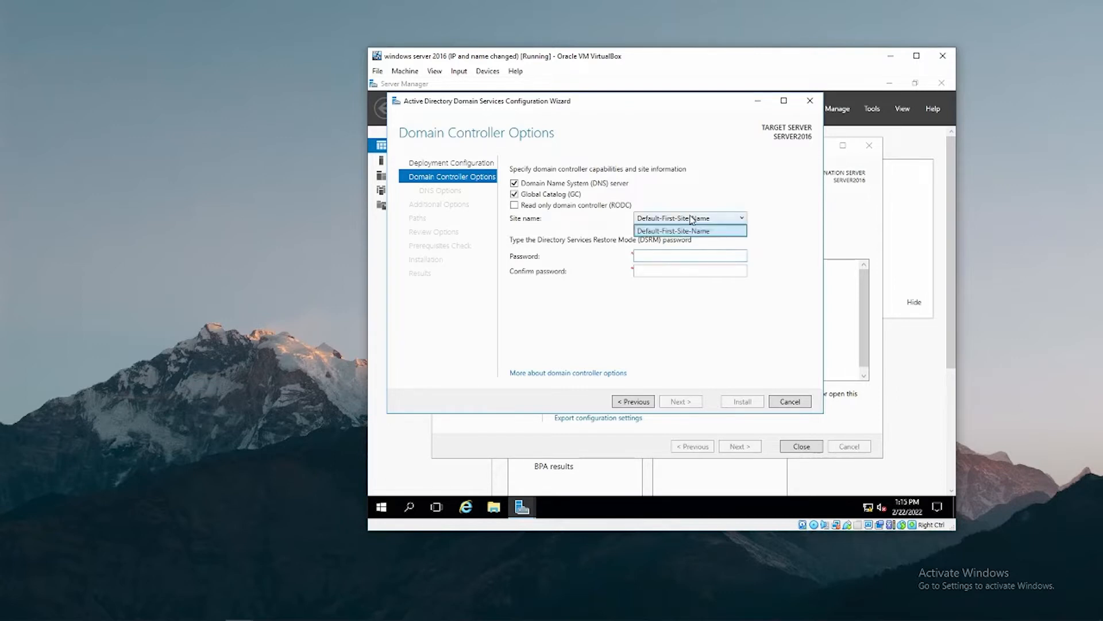
pyautogui.click(678, 233)
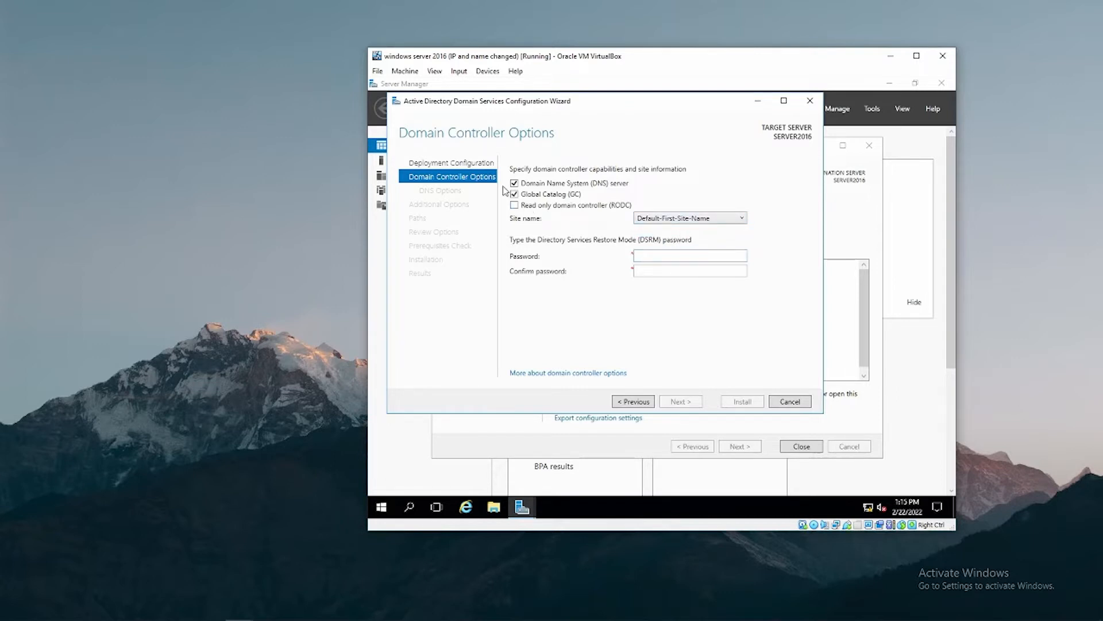
pyautogui.click(679, 257)
pyautogui.write('1234')
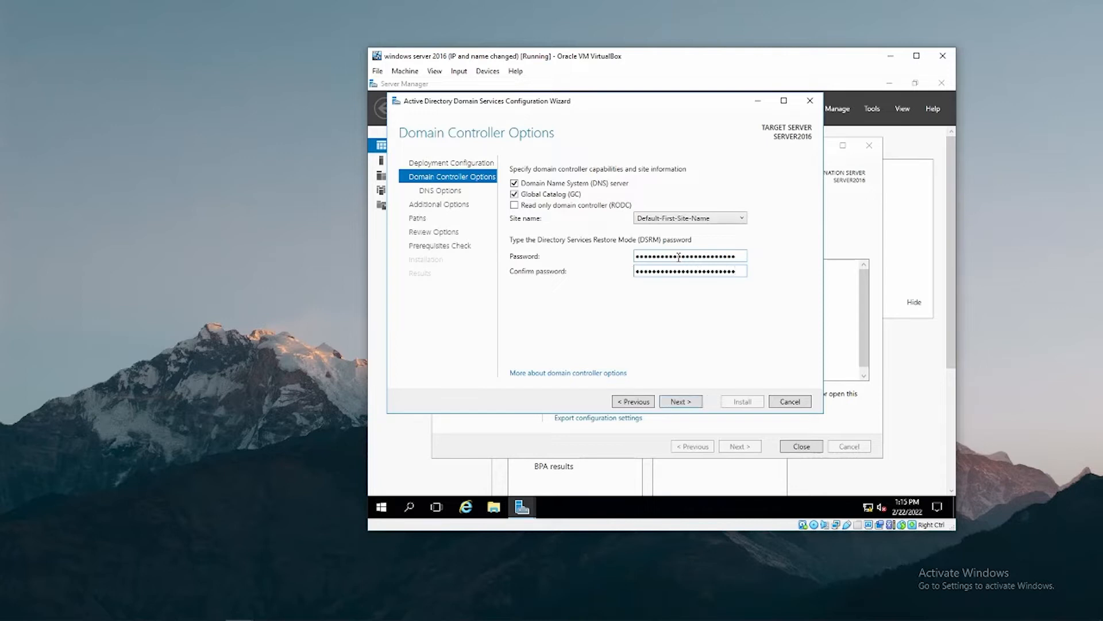
pyautogui.click(680, 402)
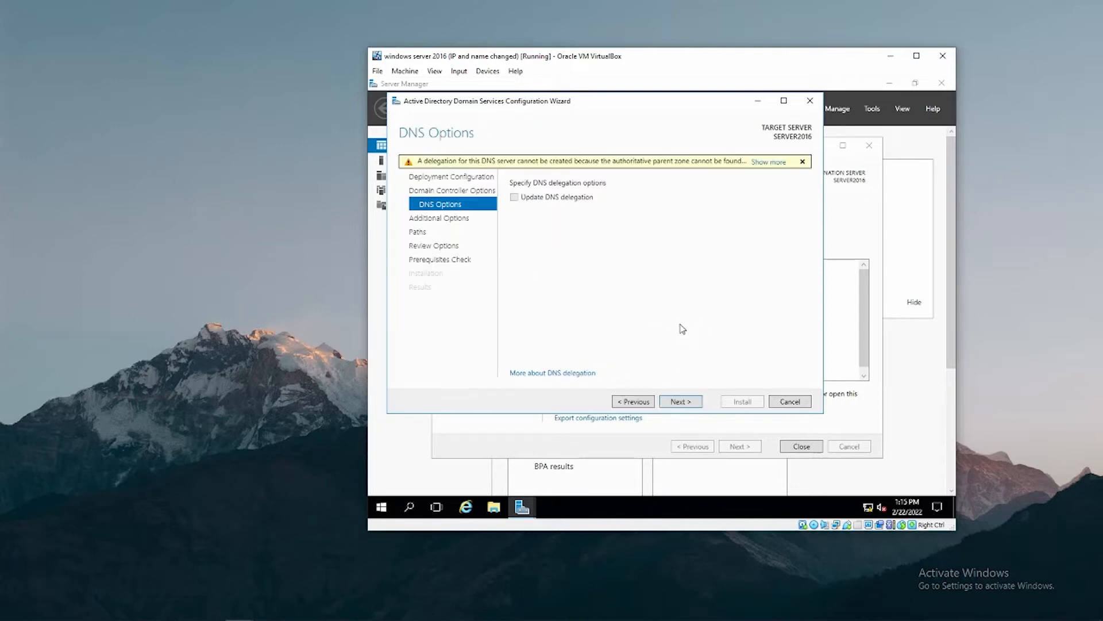
# Skip DNS delegation and replicate from SERVER2008R2.nucleiotechnologies.com.
pyautogui.click(683, 401)
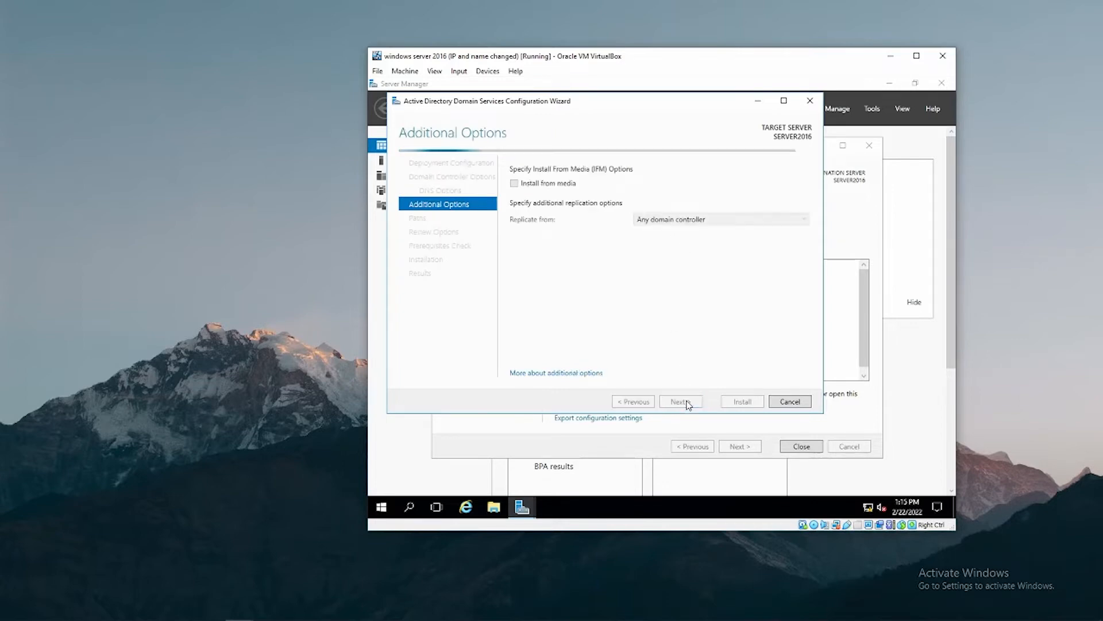
pyautogui.click(688, 221)
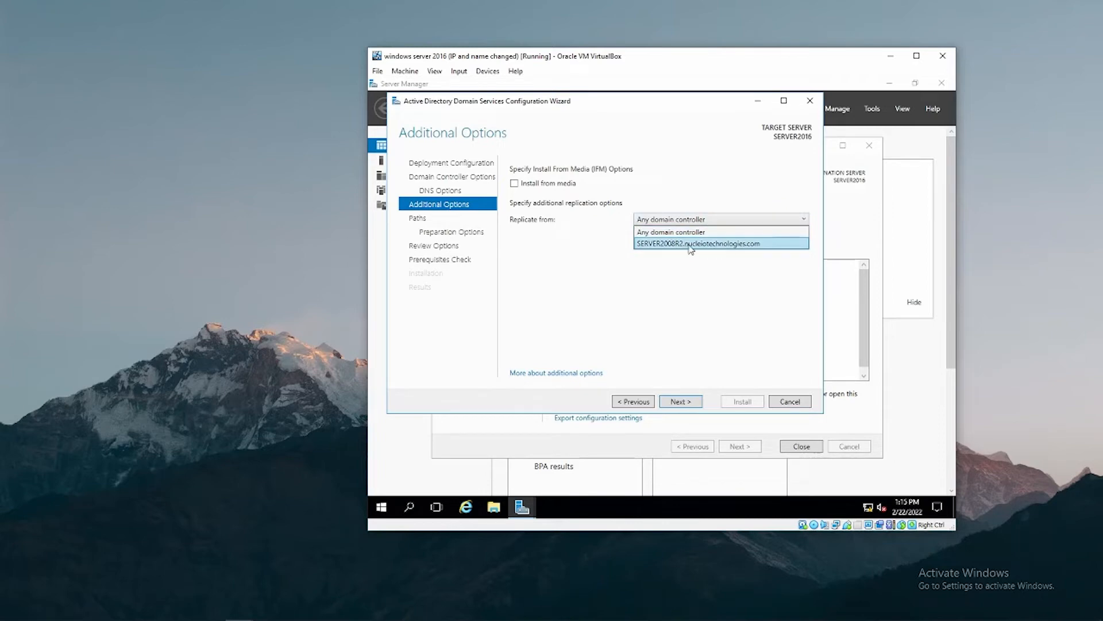
pyautogui.click(714, 243)
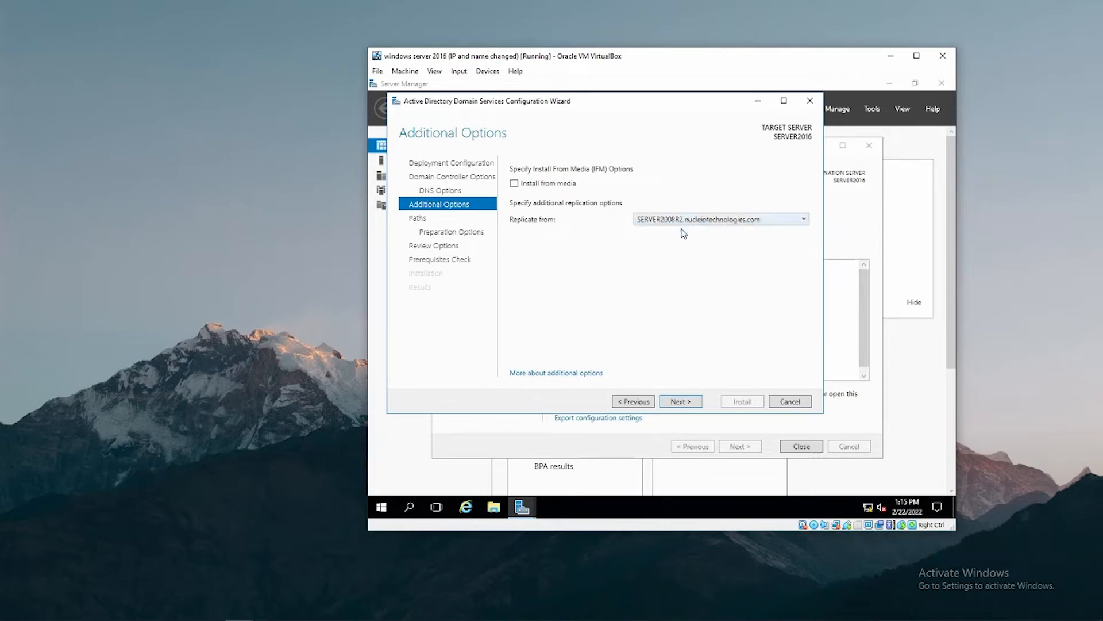
pyautogui.click(680, 402)
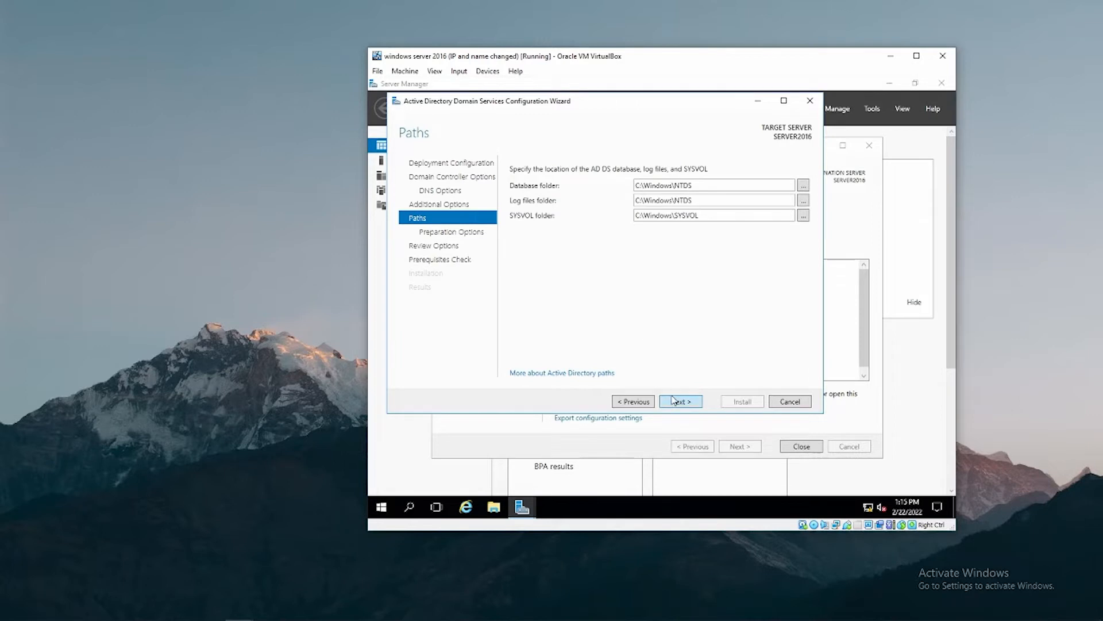
# Keep the default database, log and SYSVOL paths and review the selected options.
pyautogui.click(678, 401)
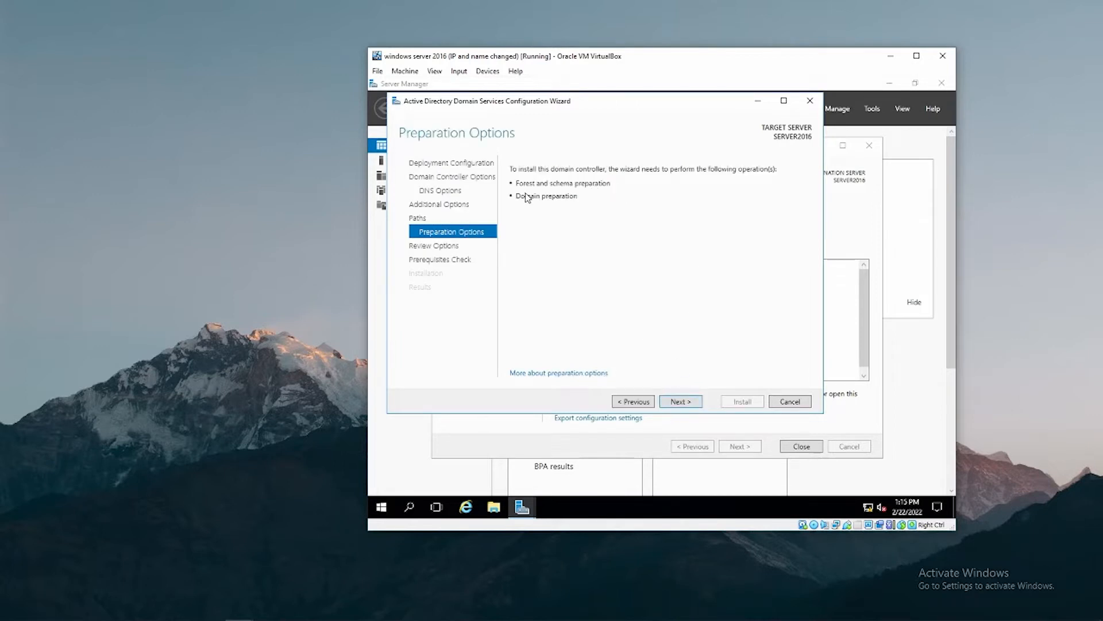
pyautogui.click(682, 404)
pyautogui.scroll(-3, 682, 233)
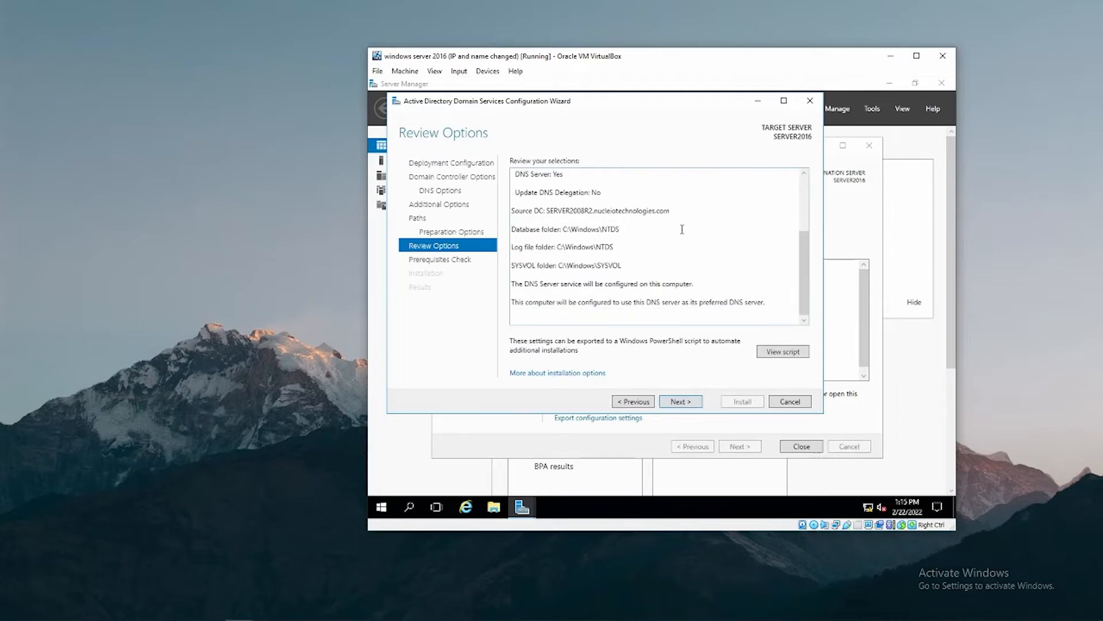
pyautogui.scroll(3, 681, 230)
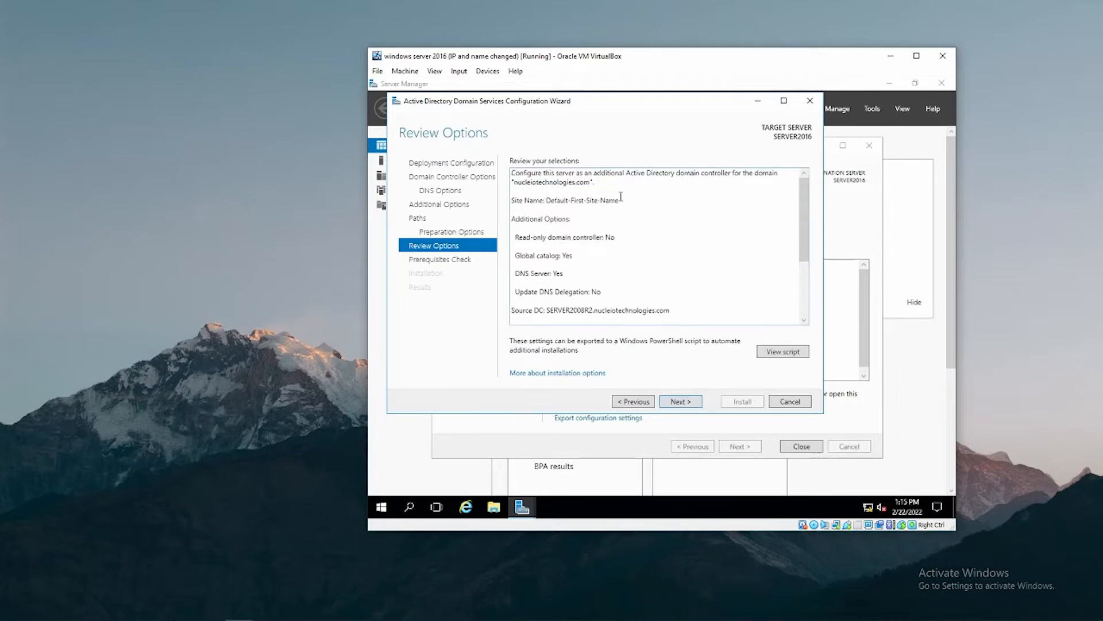
pyautogui.scroll(-4, 620, 197)
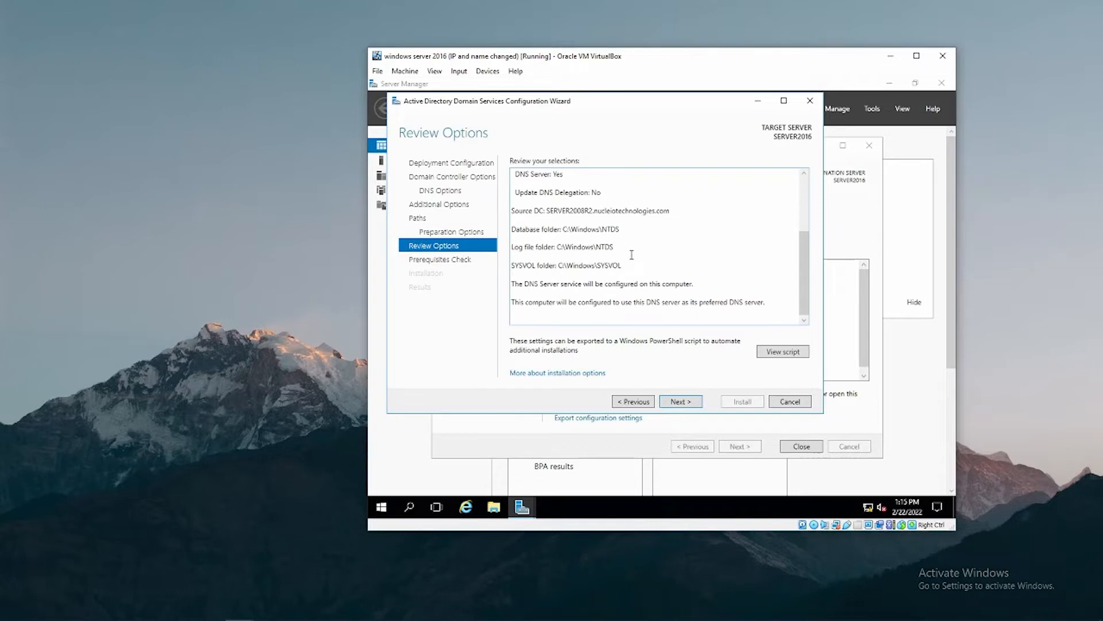
pyautogui.click(680, 402)
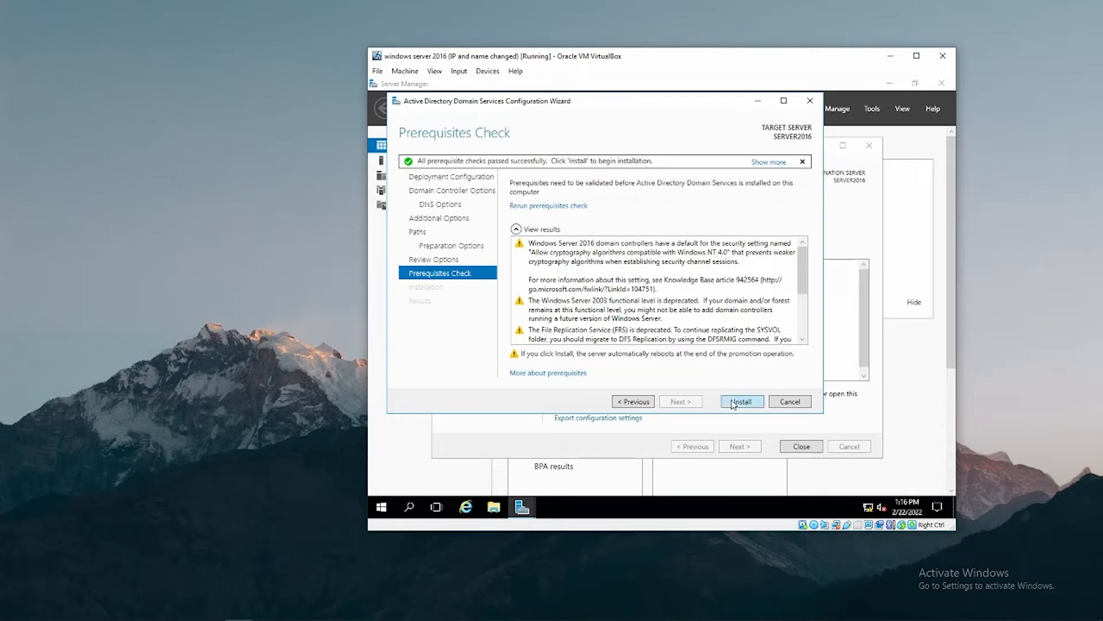
# Scroll through the prerequisites check results to read the reported warnings.
pyautogui.scroll(-3, 710, 322)
pyautogui.scroll(3, 705, 310)
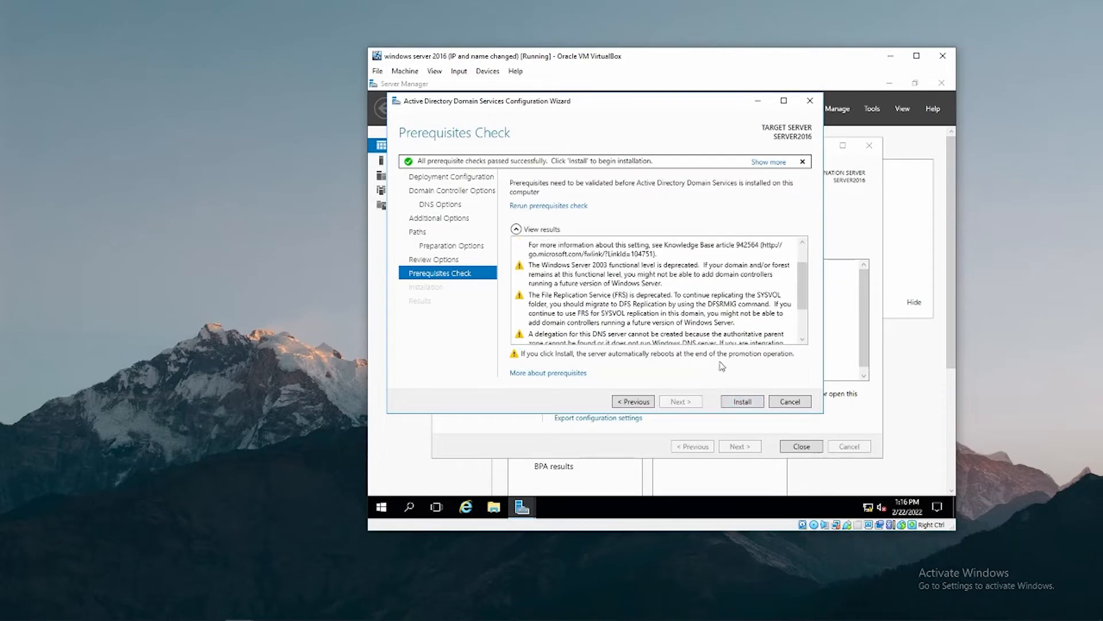
pyautogui.scroll(-3, 663, 339)
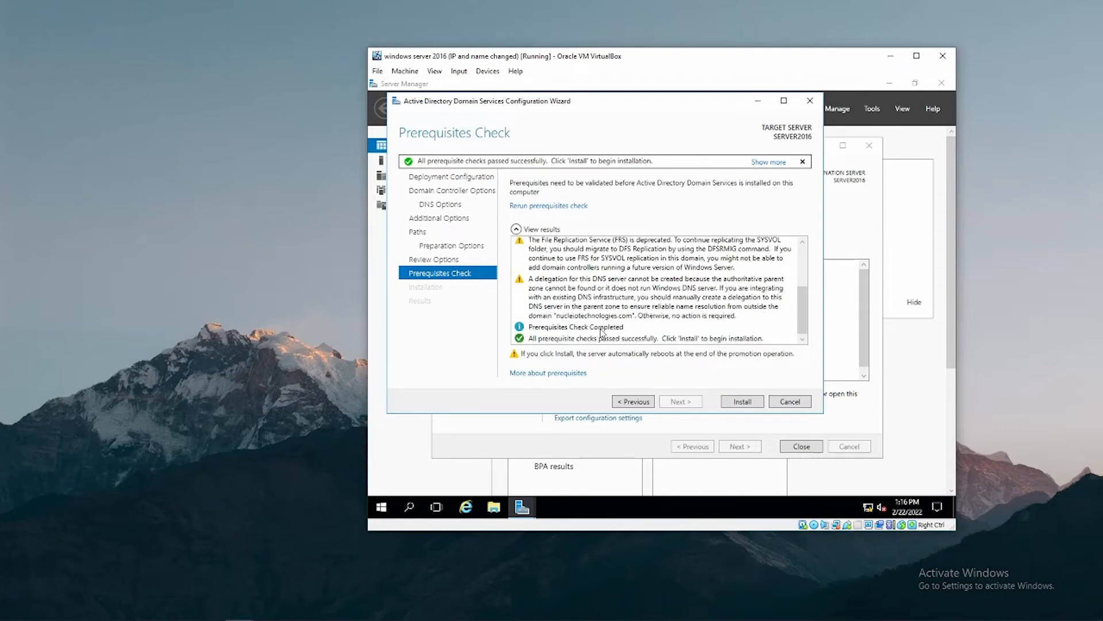
# Begin the AD DS installation from the Prerequisites Check page.
pyautogui.click(743, 401)
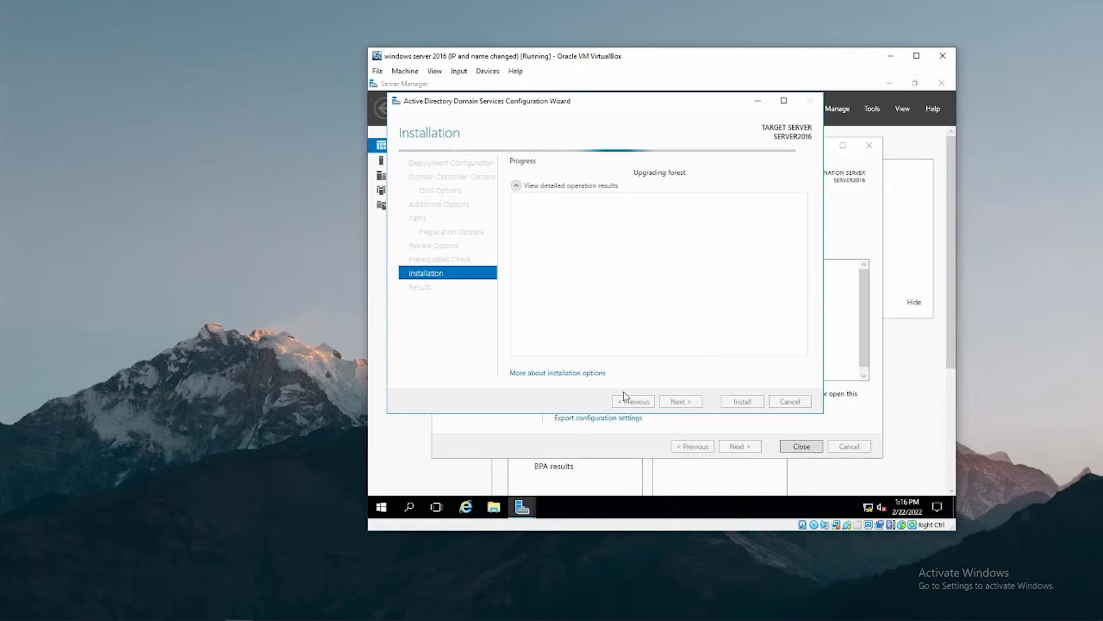
# Check the 2008 R2 server's Domain Controllers list while the 2016 promotion progresses.
pyautogui.click(239, 608)
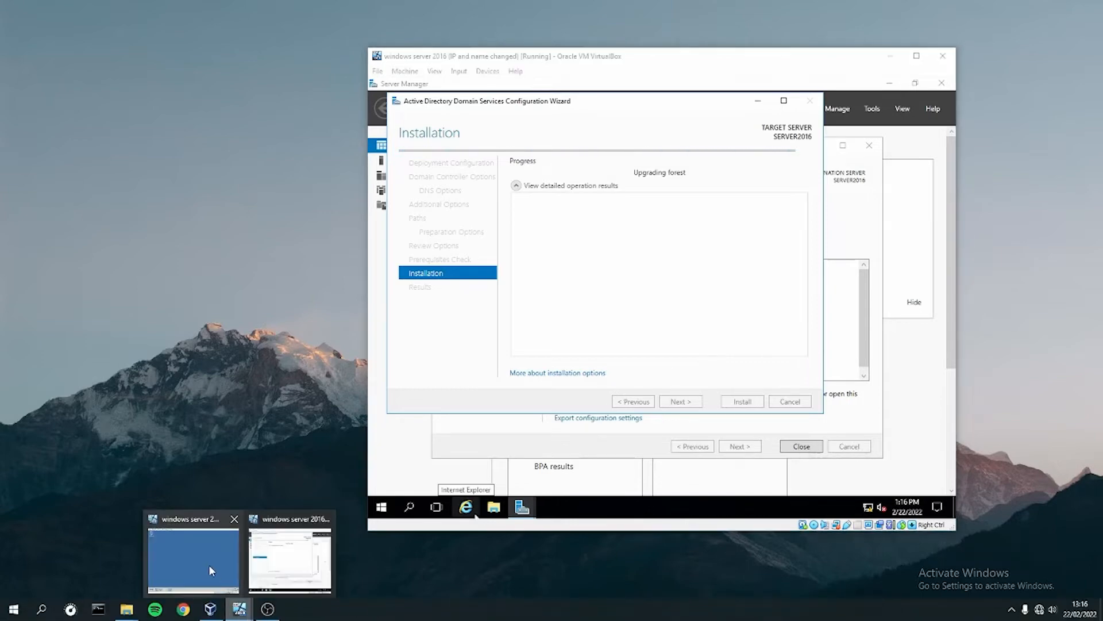
pyautogui.click(208, 565)
pyautogui.click(92, 471)
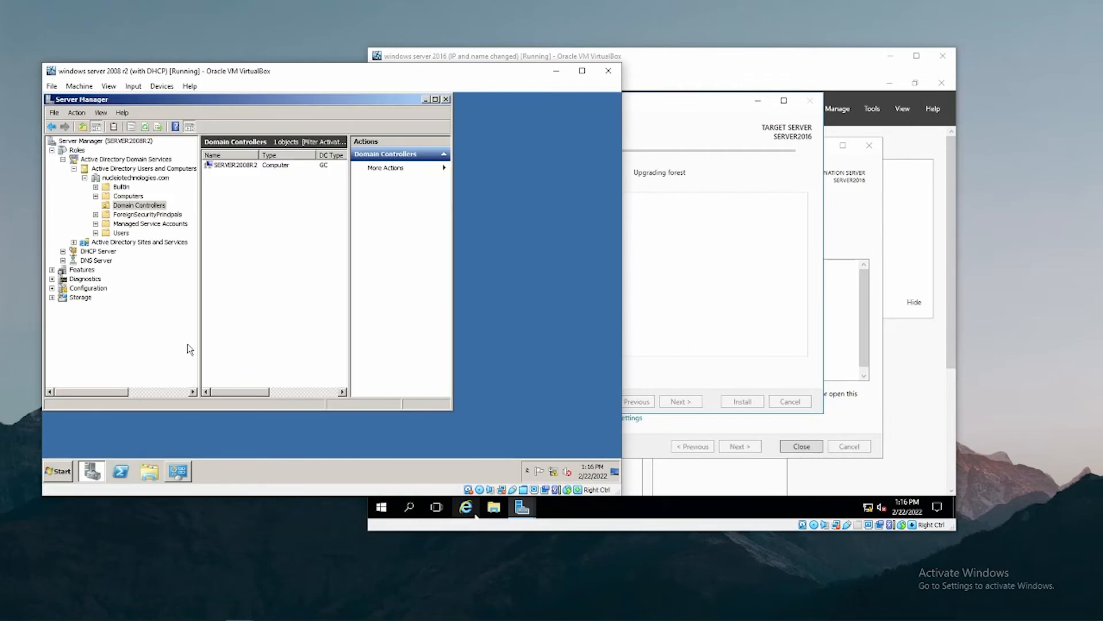
pyautogui.click(242, 166)
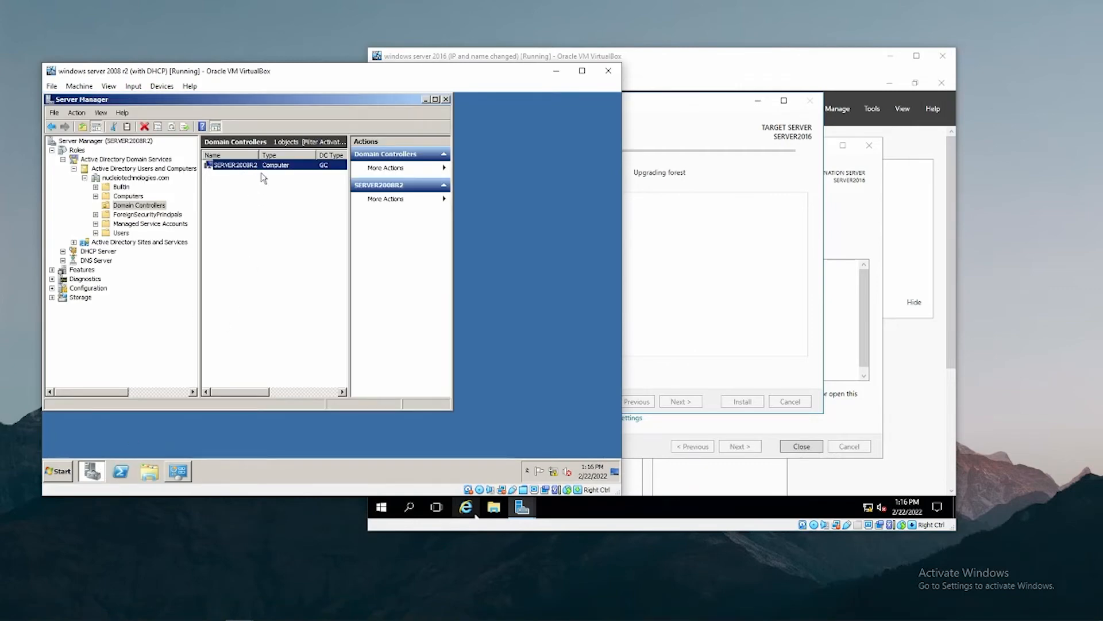
pyautogui.click(711, 86)
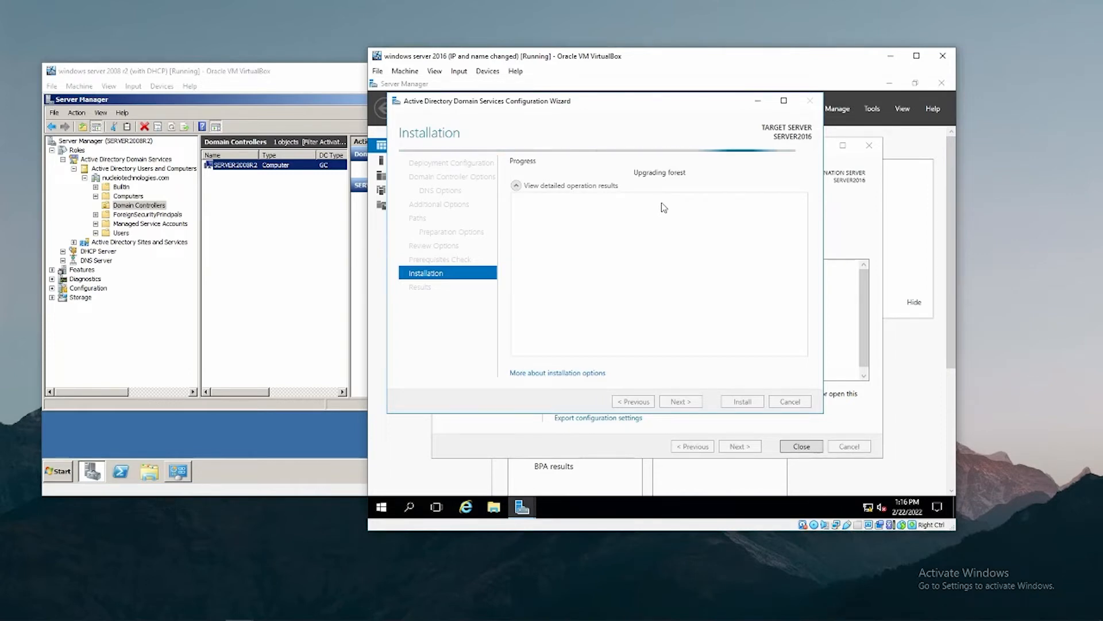
pyautogui.click(325, 79)
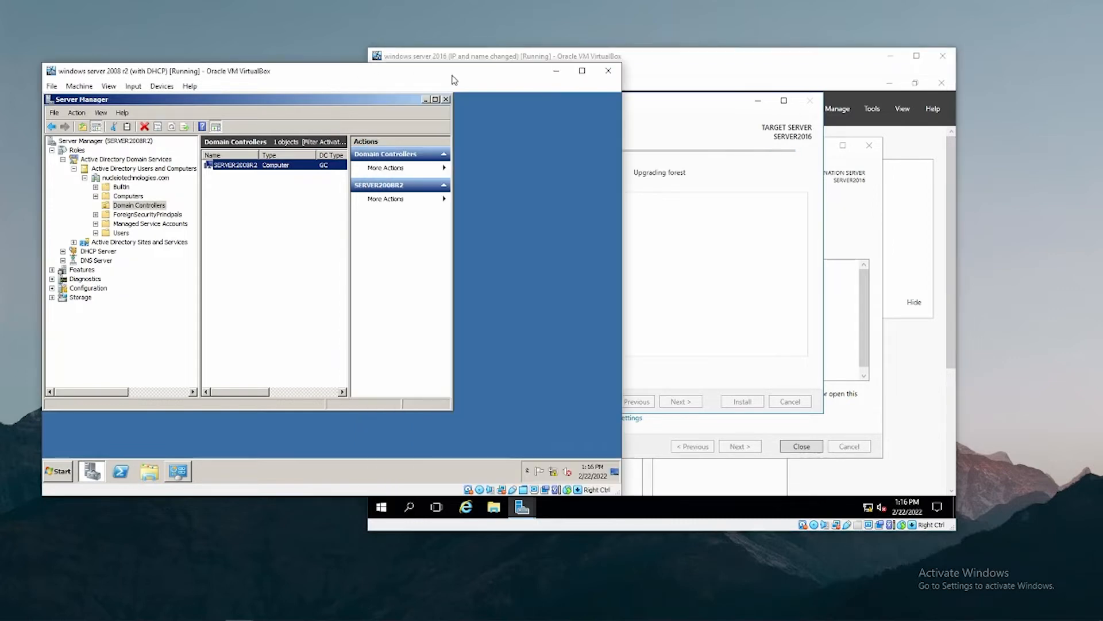
pyautogui.click(556, 72)
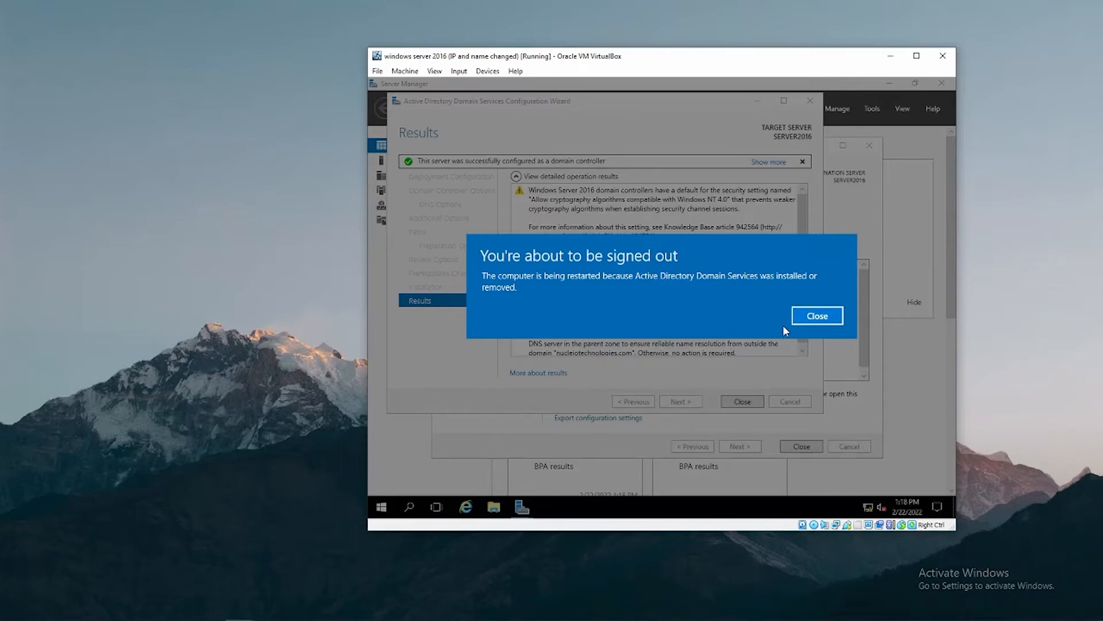
# Close the 'You're about to be signed out' notice and let SERVER2016 reboot to its lock screen.
pyautogui.click(806, 319)
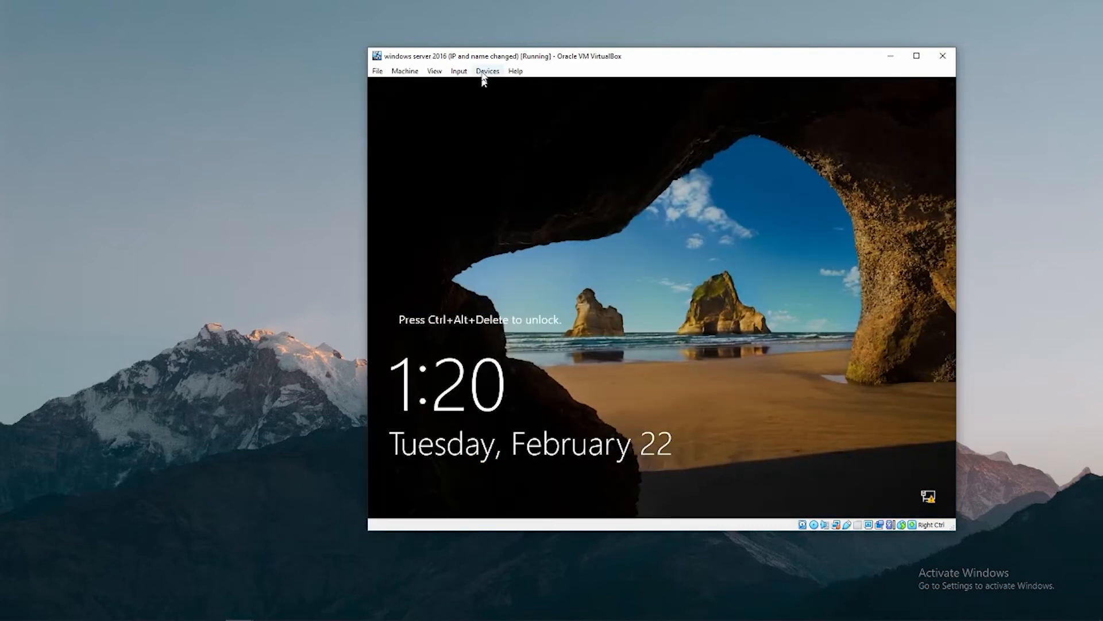
# Send Ctrl-Alt-Del to the SERVER2016 guest through Input > Keyboard.
pyautogui.click(459, 71)
pyautogui.click(461, 72)
pyautogui.click(460, 72)
pyautogui.moveTo(464, 86)
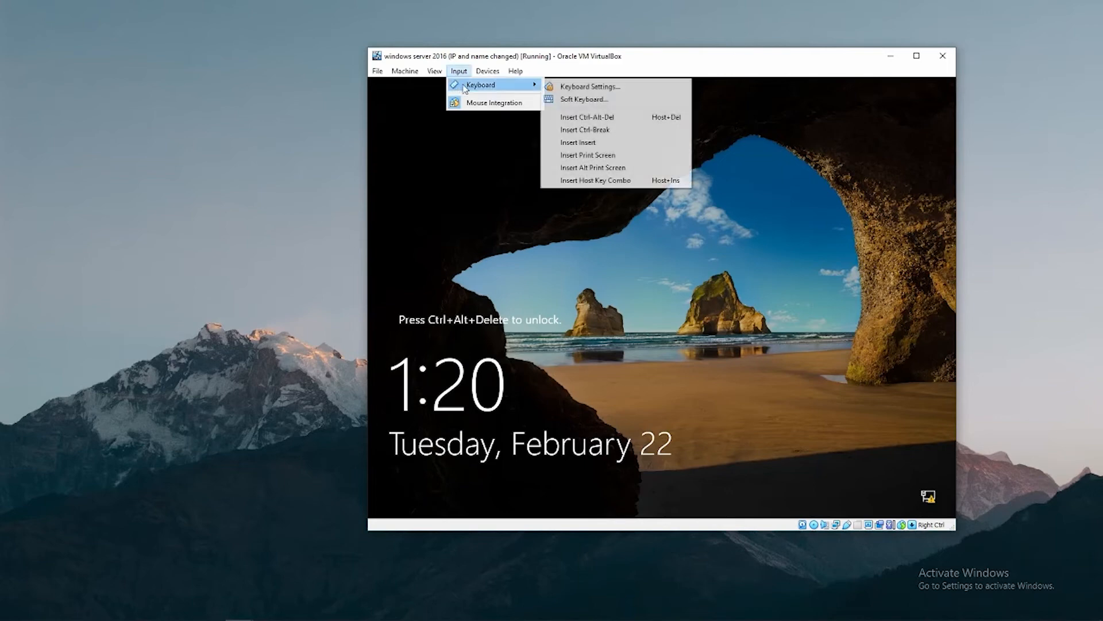
pyautogui.click(587, 118)
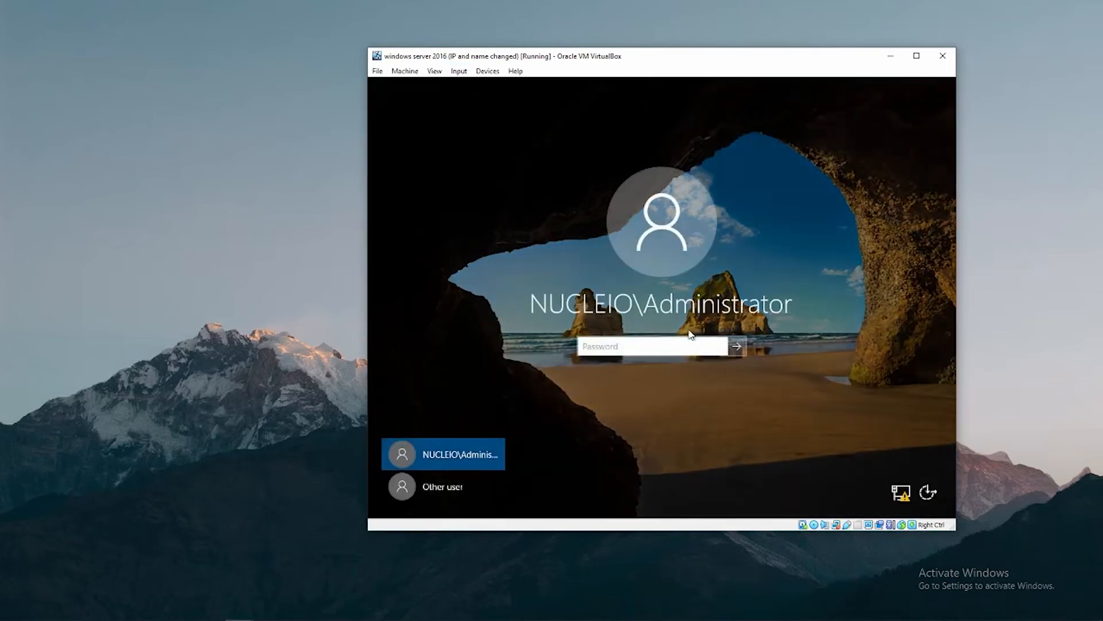
# Sign in to SERVER2016 as the domain administrator with the account password.
pyautogui.click(627, 341)
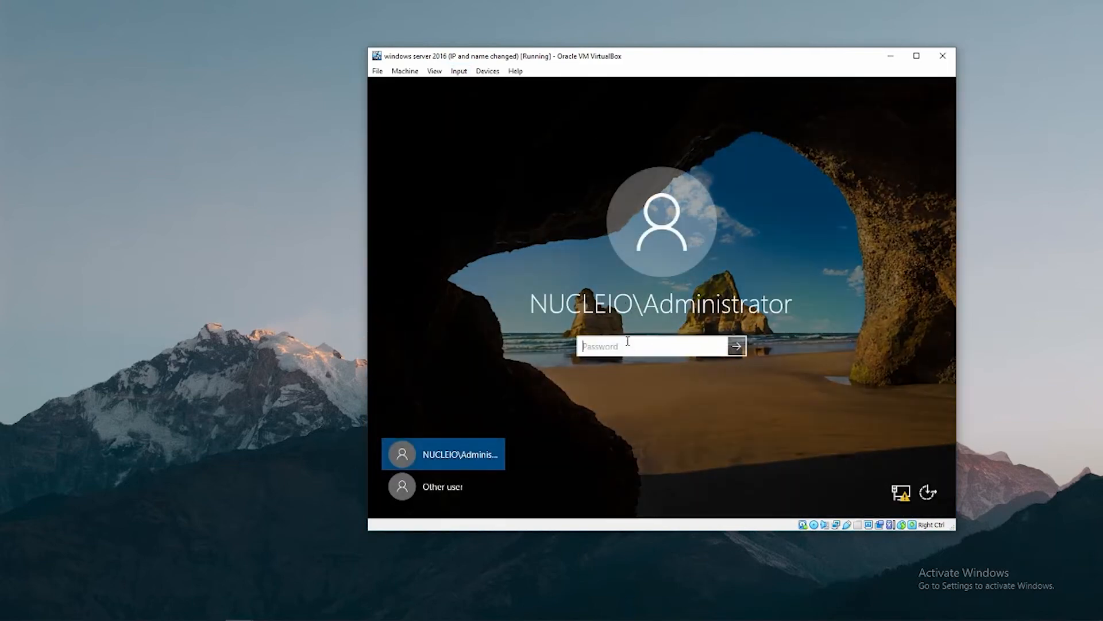
pyautogui.write('************************')
pyautogui.press('Return')
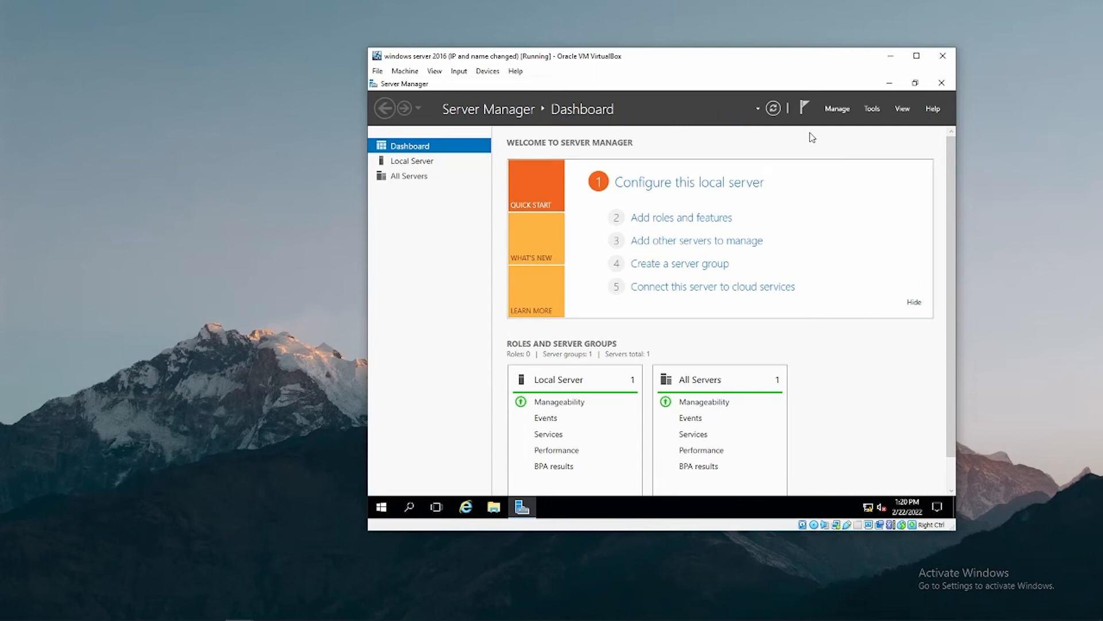
pyautogui.click(872, 109)
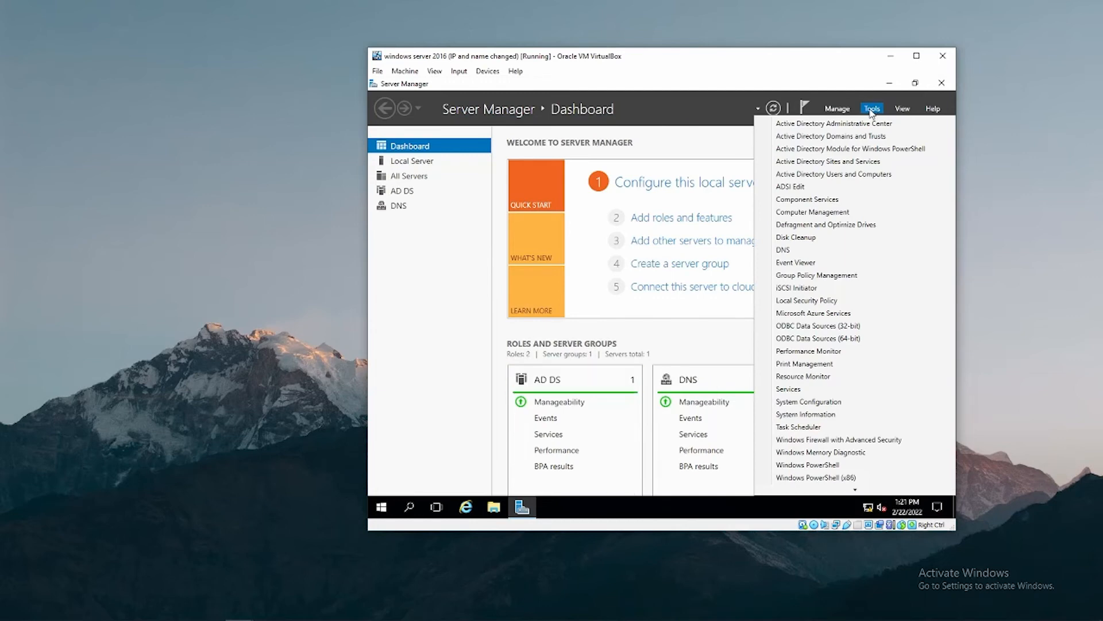
# On SERVER2016, open Active Directory Users and Computers and view nucleiotechnologies.com's Domain Controllers with SERVER2016.
pyautogui.click(848, 175)
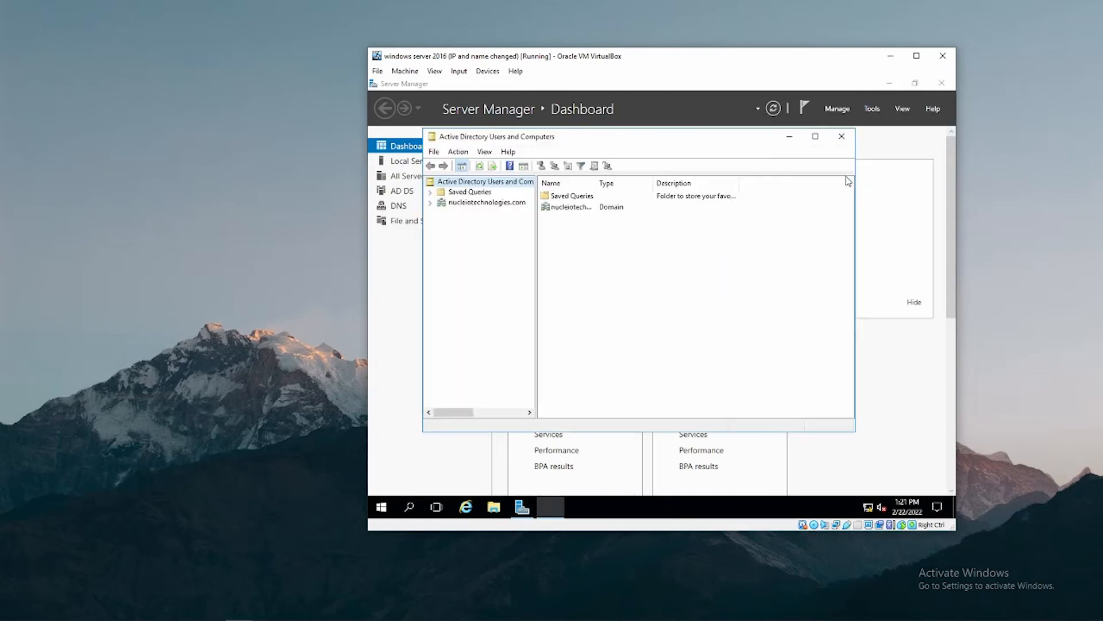
pyautogui.click(463, 204)
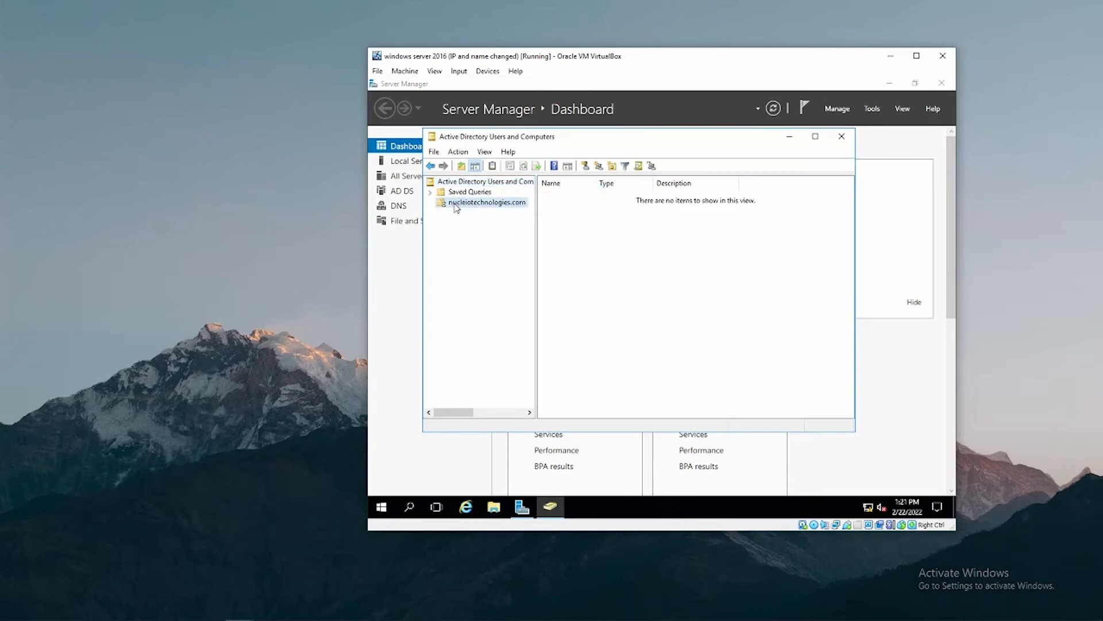
pyautogui.click(429, 204)
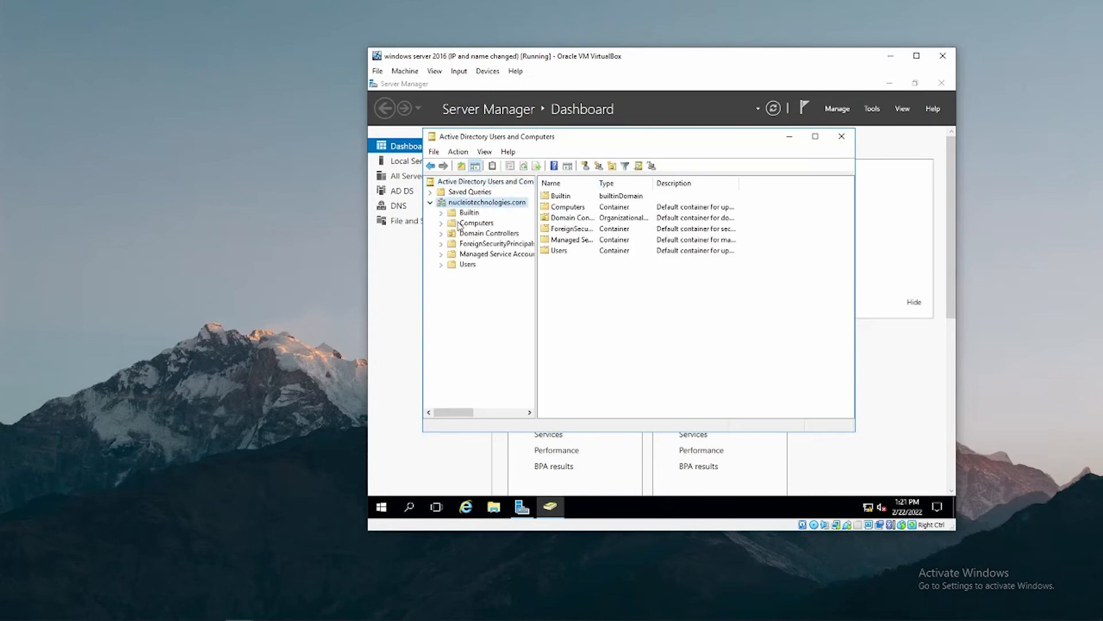
pyautogui.click(478, 234)
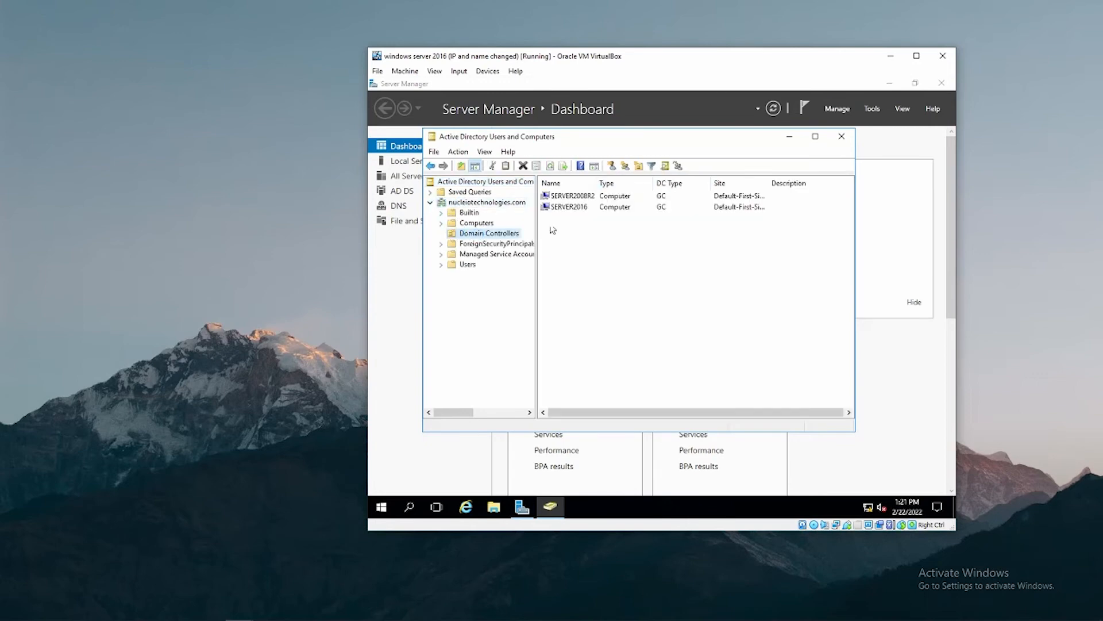
pyautogui.click(575, 207)
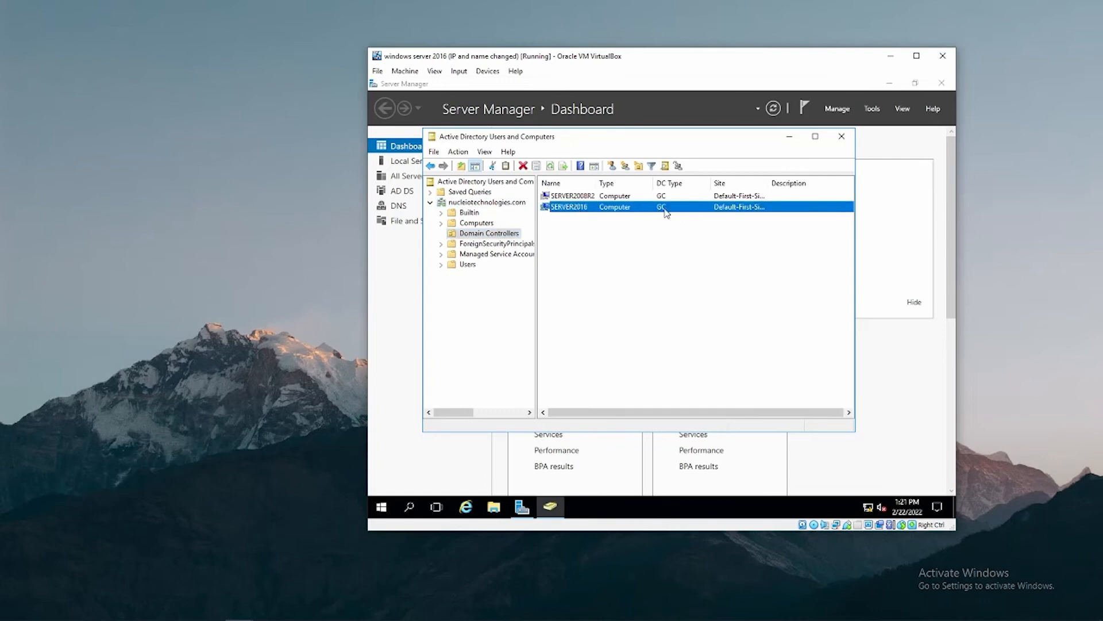
# On the 2008 R2 server, refresh Domain Controllers to show the replicated SERVER2016 entry.
pyautogui.moveTo(239, 608)
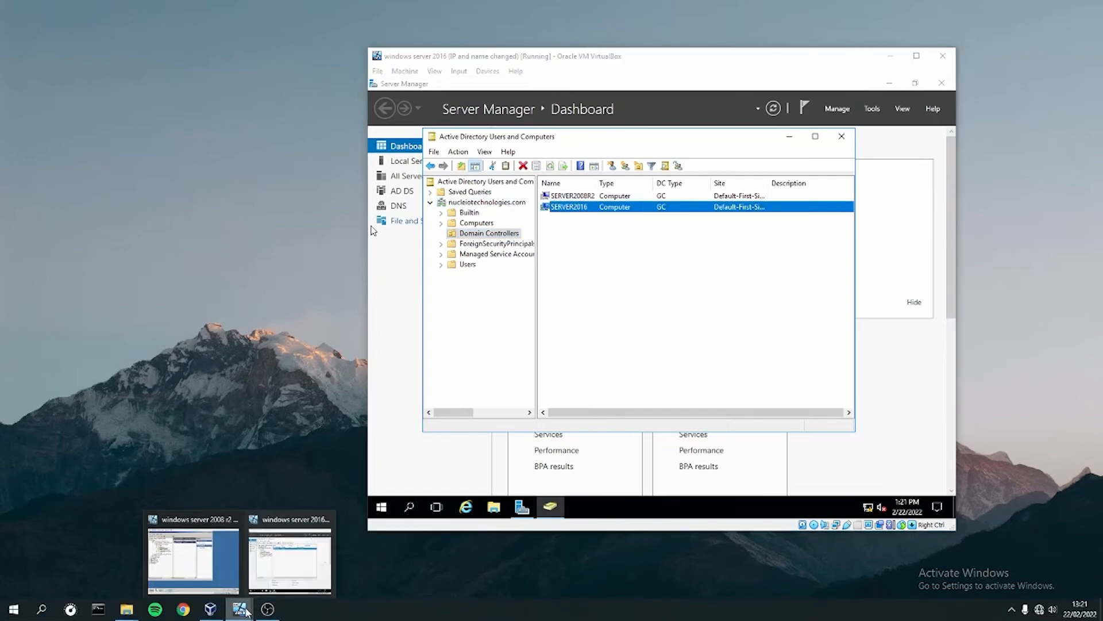
pyautogui.click(296, 543)
pyautogui.click(243, 203)
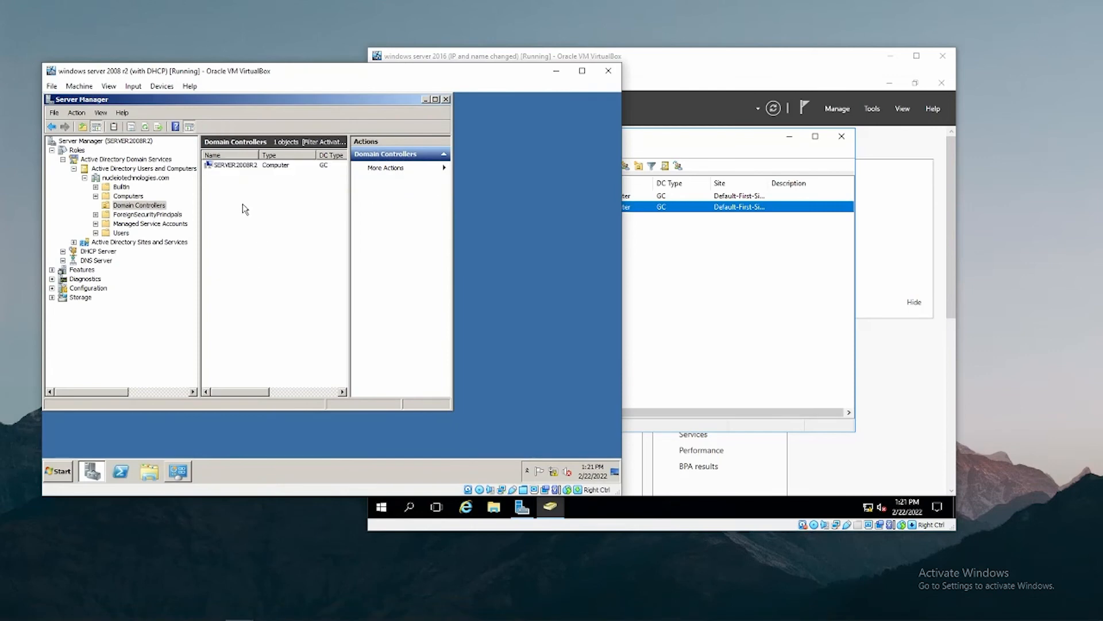
pyautogui.rightClick(242, 202)
pyautogui.click(266, 269)
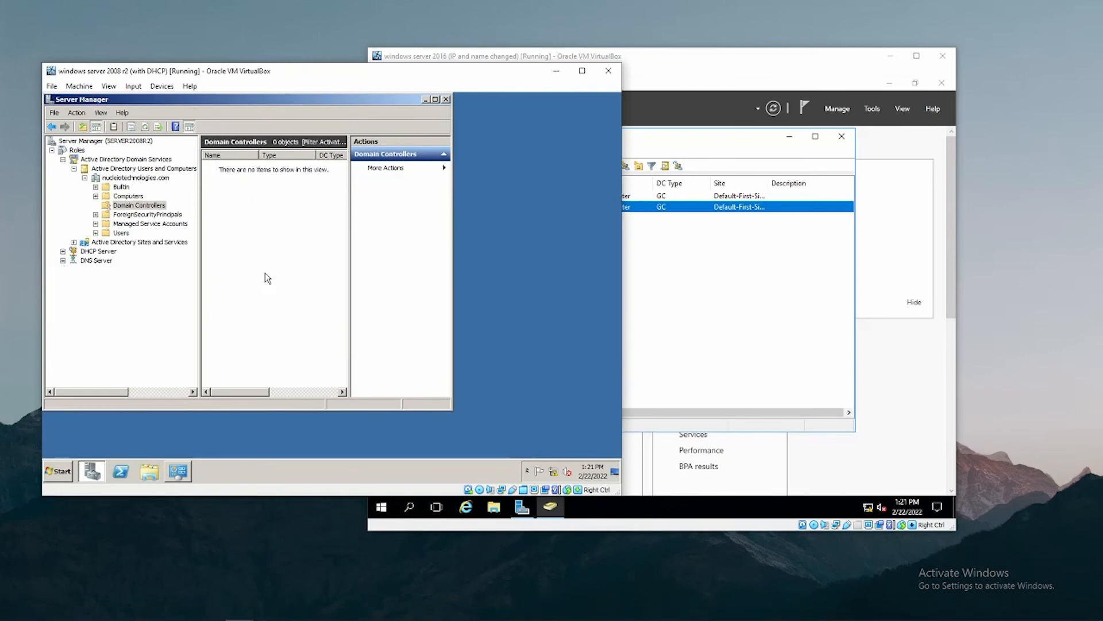
pyautogui.click(248, 176)
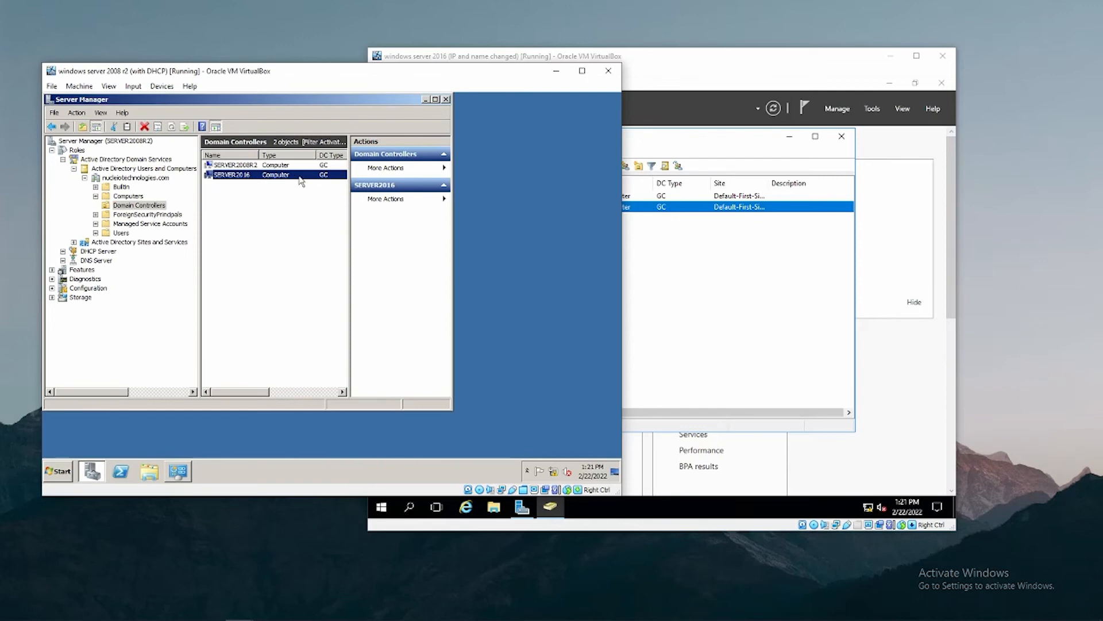
# Close Active Directory Users and Computers and Server Manager on SERVER2016, and minimize the 2008 R2 window.
pyautogui.click(711, 254)
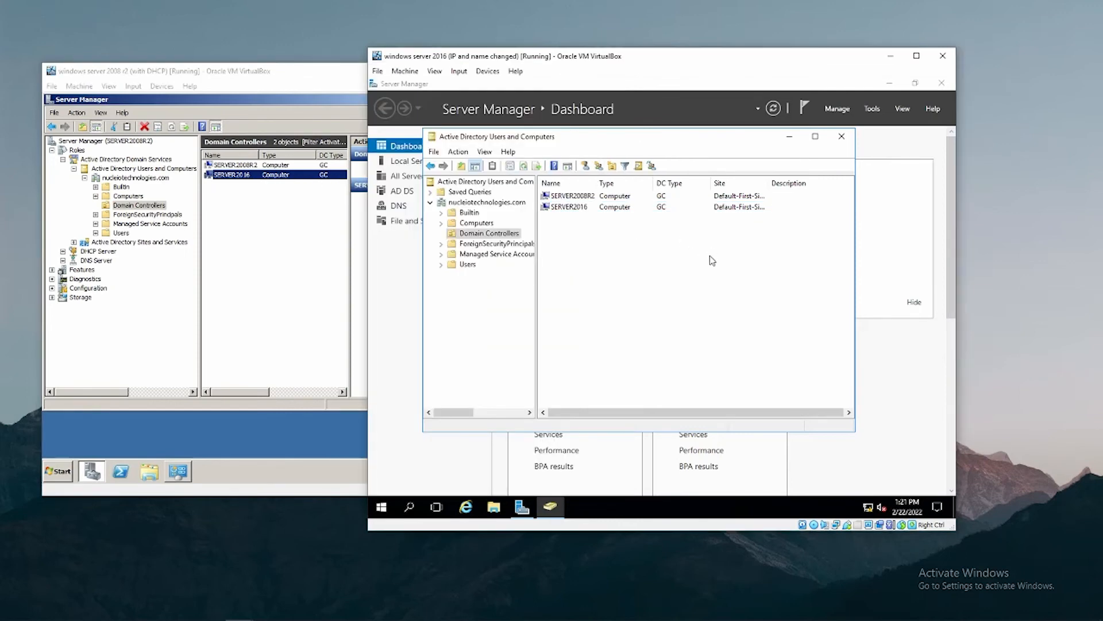
pyautogui.click(790, 138)
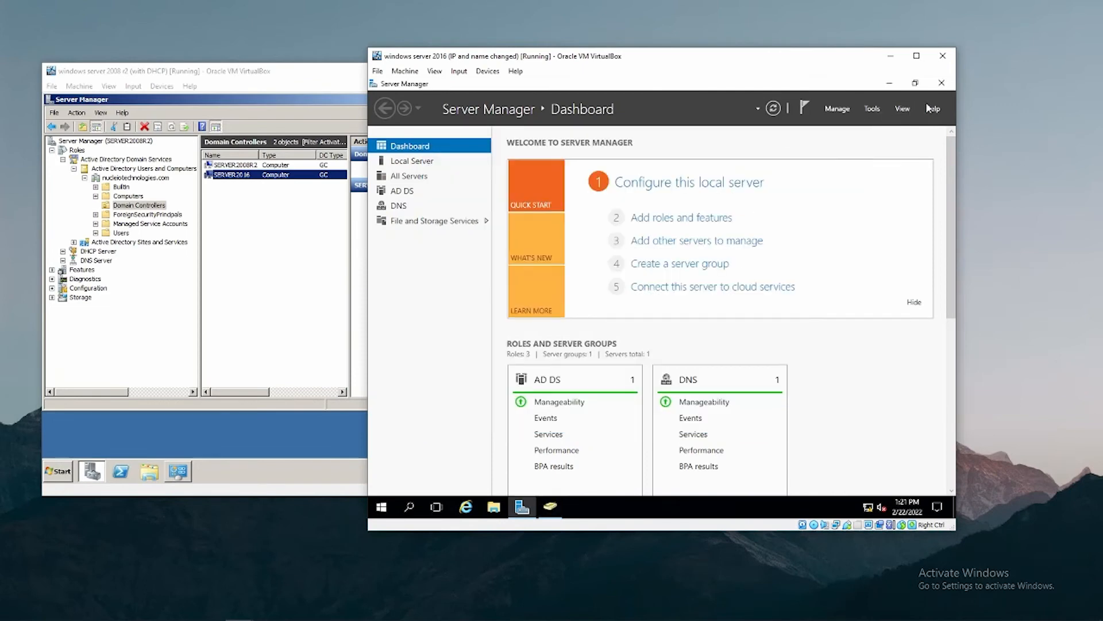
pyautogui.click(943, 83)
pyautogui.click(341, 94)
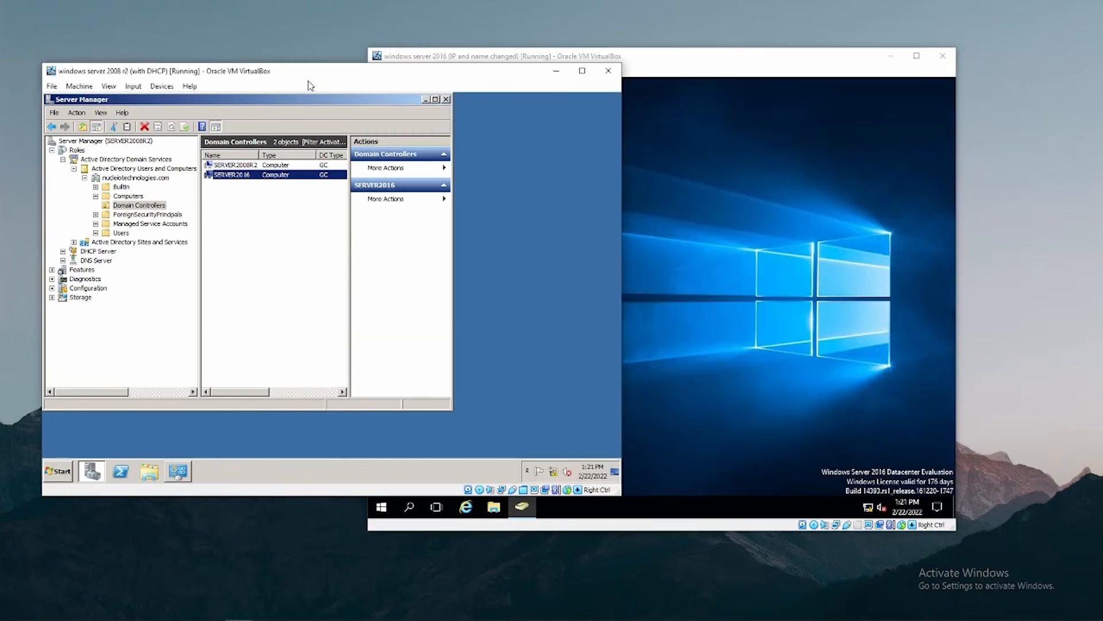
pyautogui.click(554, 73)
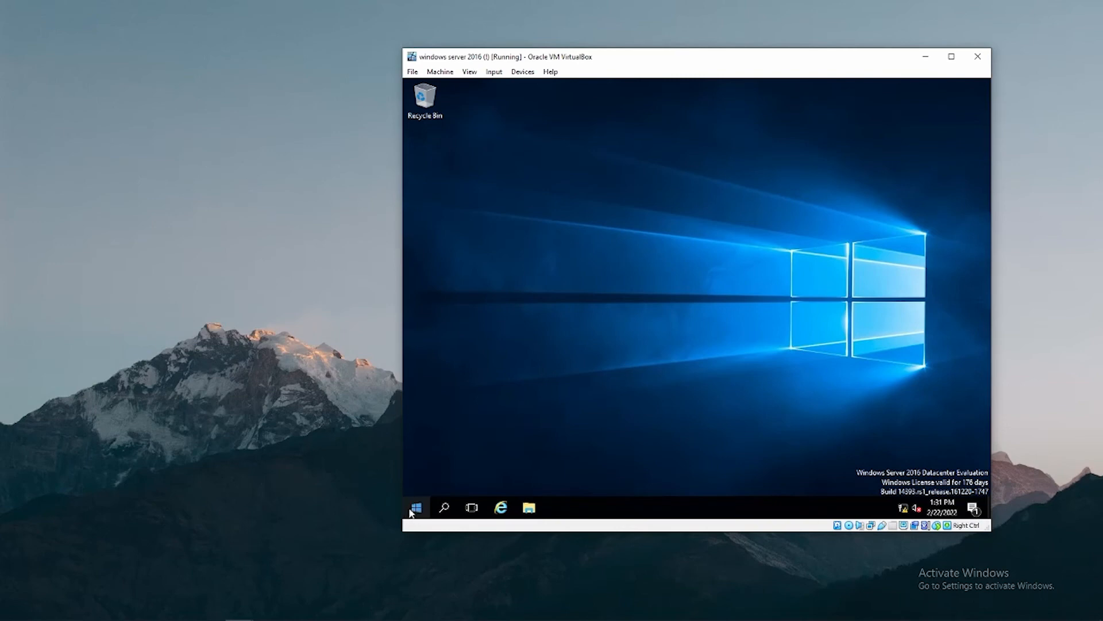
# Launch Server Manager on SERVER2016 and open Active Directory Sites and Services.
pyautogui.click(416, 508)
pyautogui.click(616, 197)
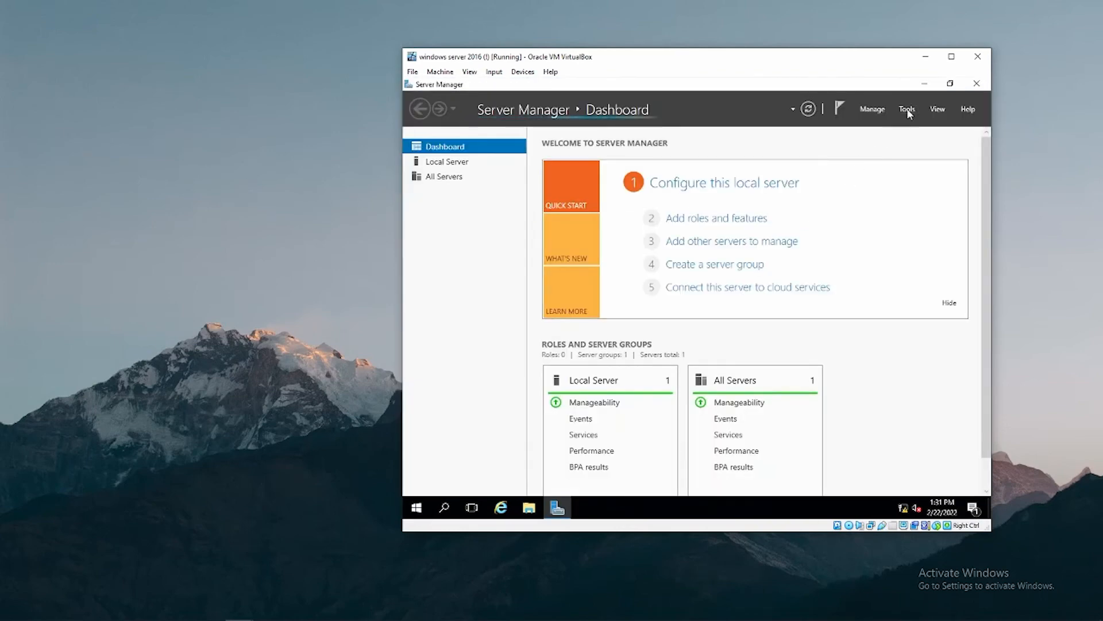
pyautogui.click(908, 110)
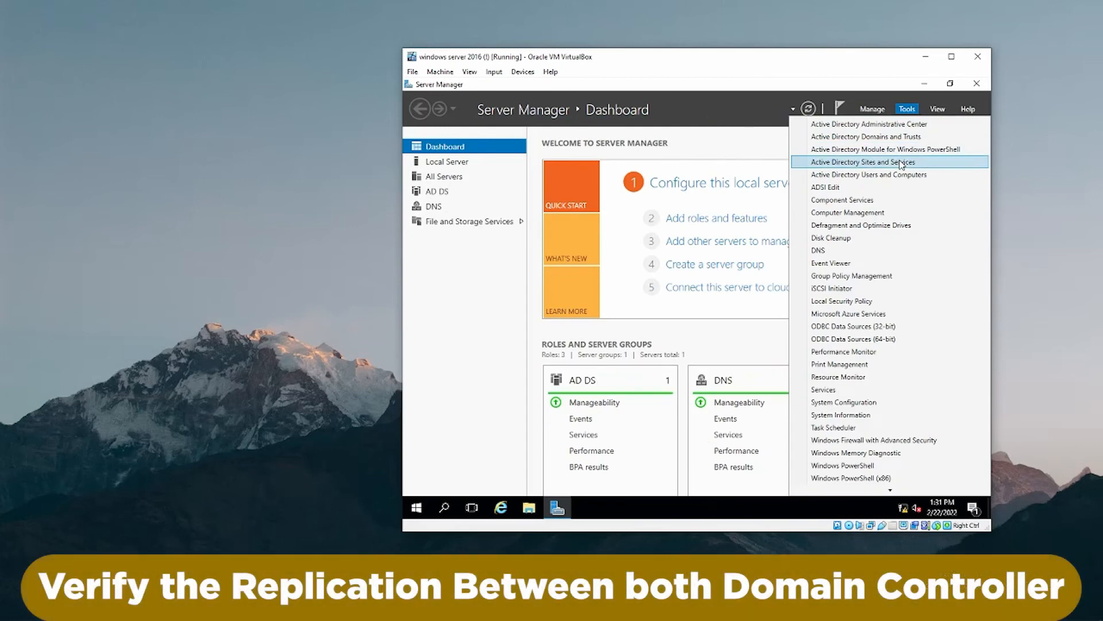
pyautogui.click(903, 164)
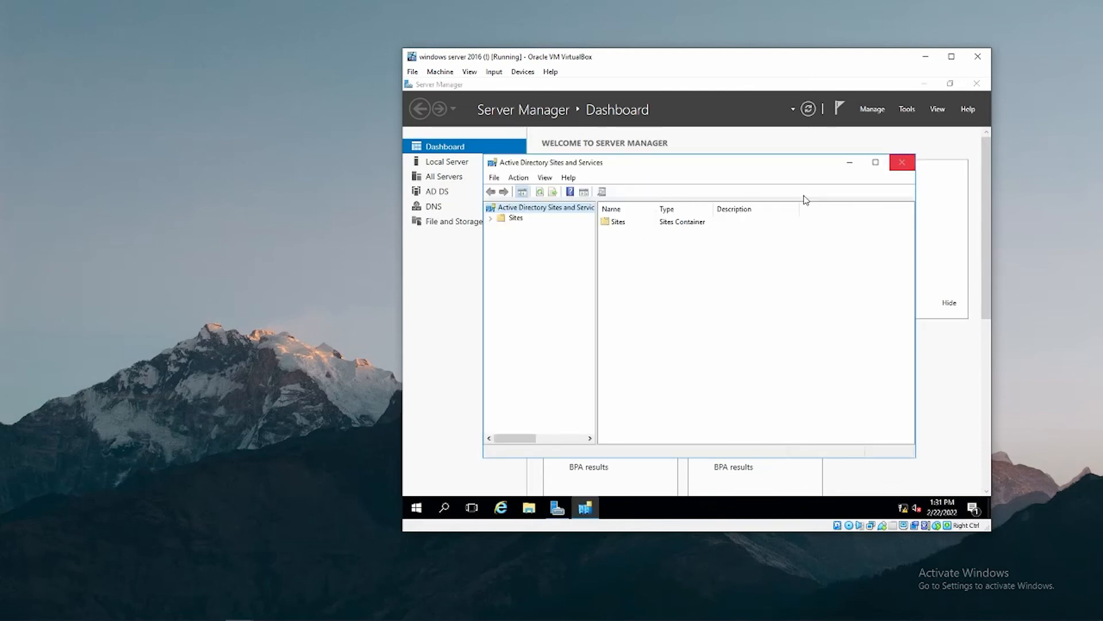
# Expand Sites > Default-First-Site-Name > Servers to show each server's NTDS Settings connection.
pyautogui.click(503, 222)
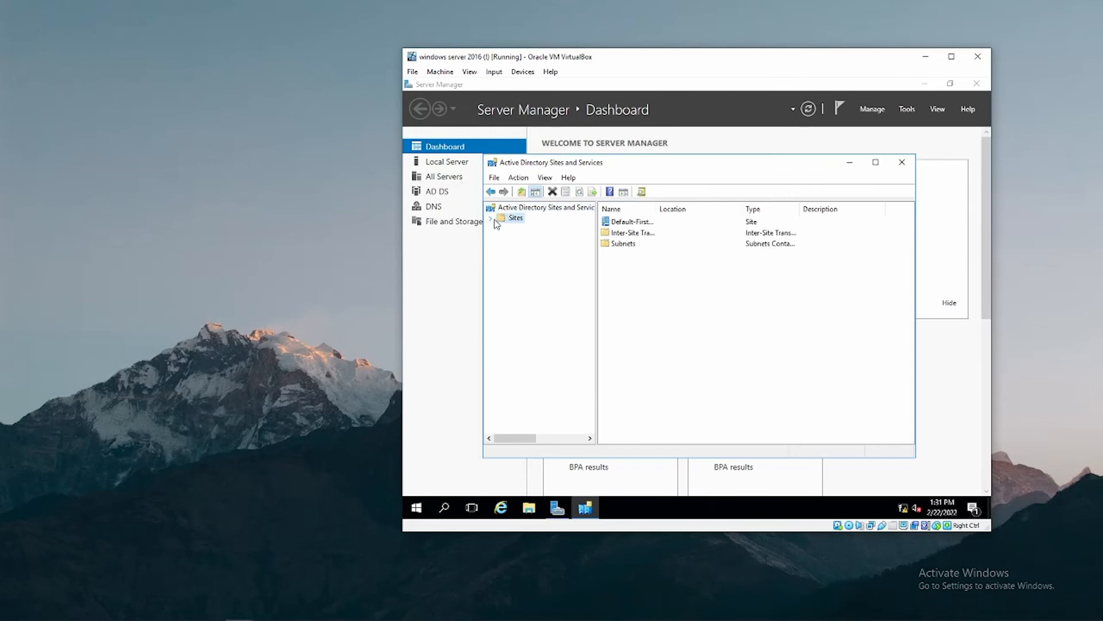
pyautogui.click(492, 220)
pyautogui.click(500, 249)
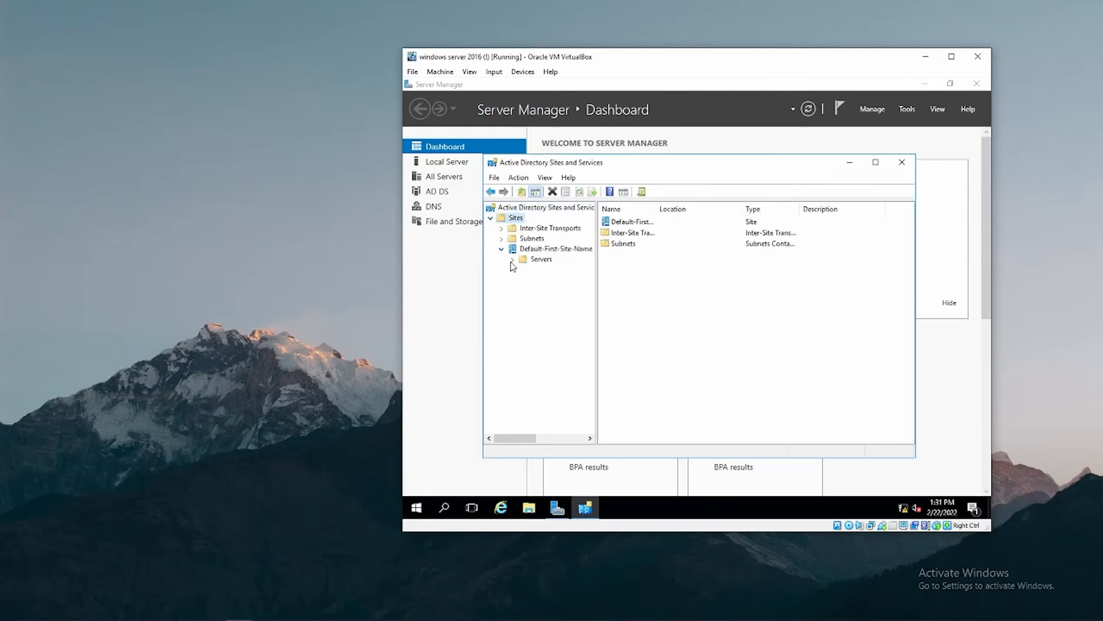
pyautogui.click(512, 261)
pyautogui.click(527, 271)
pyautogui.click(524, 270)
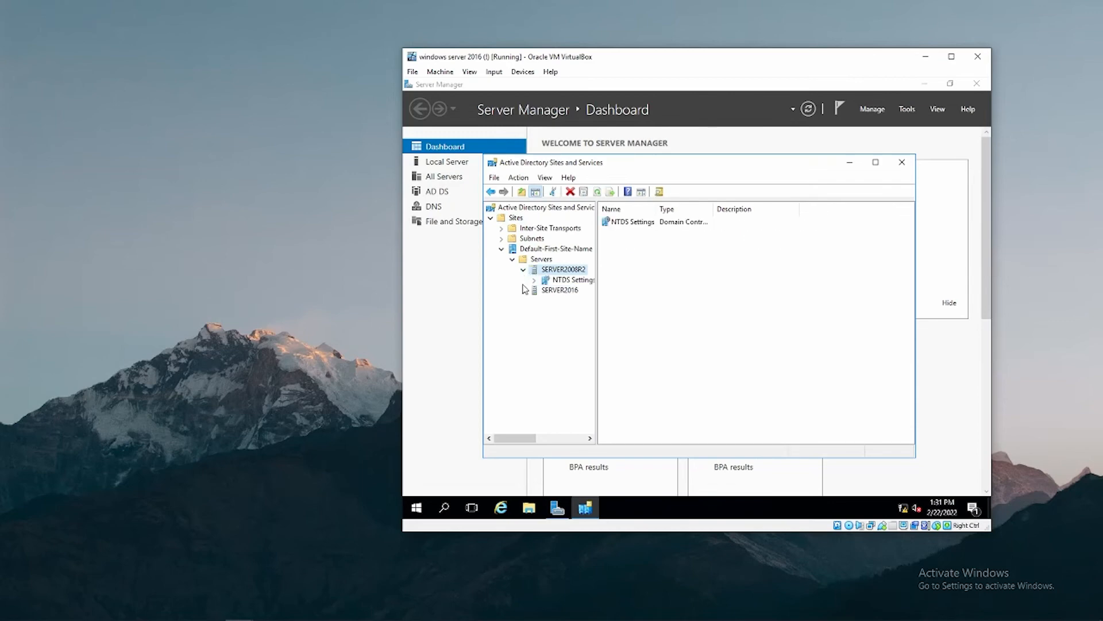
pyautogui.click(523, 290)
pyautogui.click(557, 281)
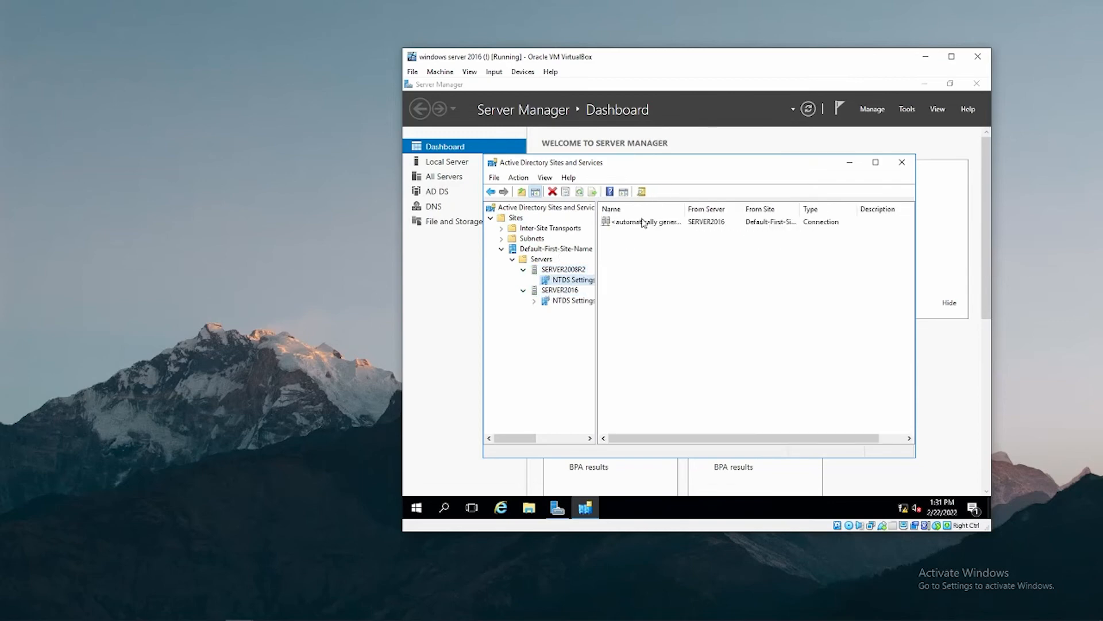
pyautogui.click(560, 300)
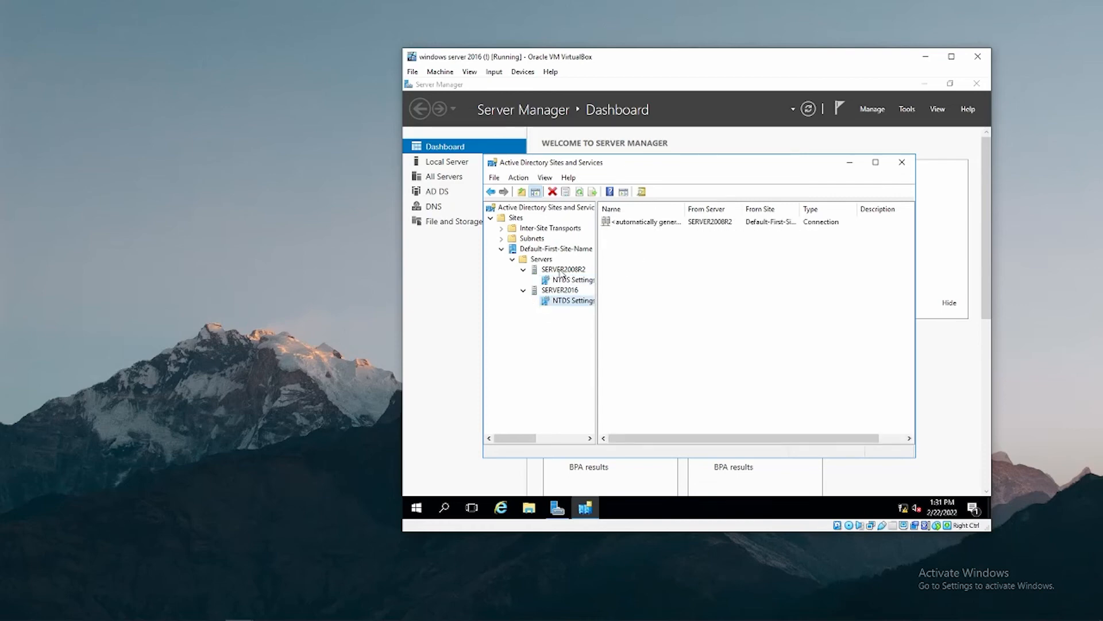
# Bring up the All Tasks actions for SERVER2008R2's NTDS Settings.
pyautogui.click(561, 270)
pyautogui.rightClick(560, 270)
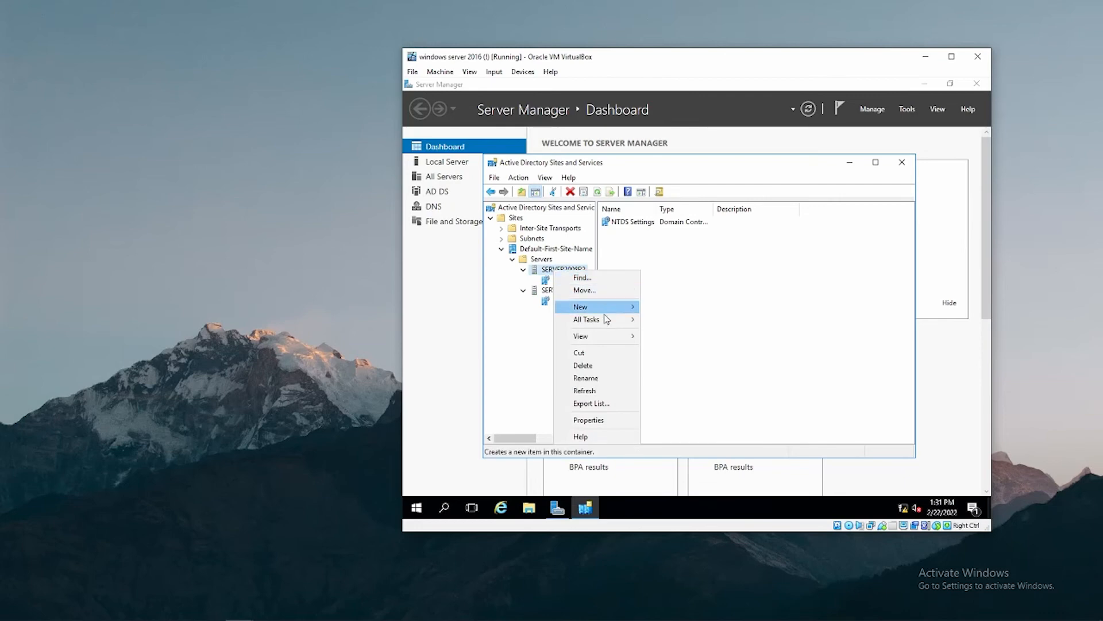
pyautogui.moveTo(613, 321)
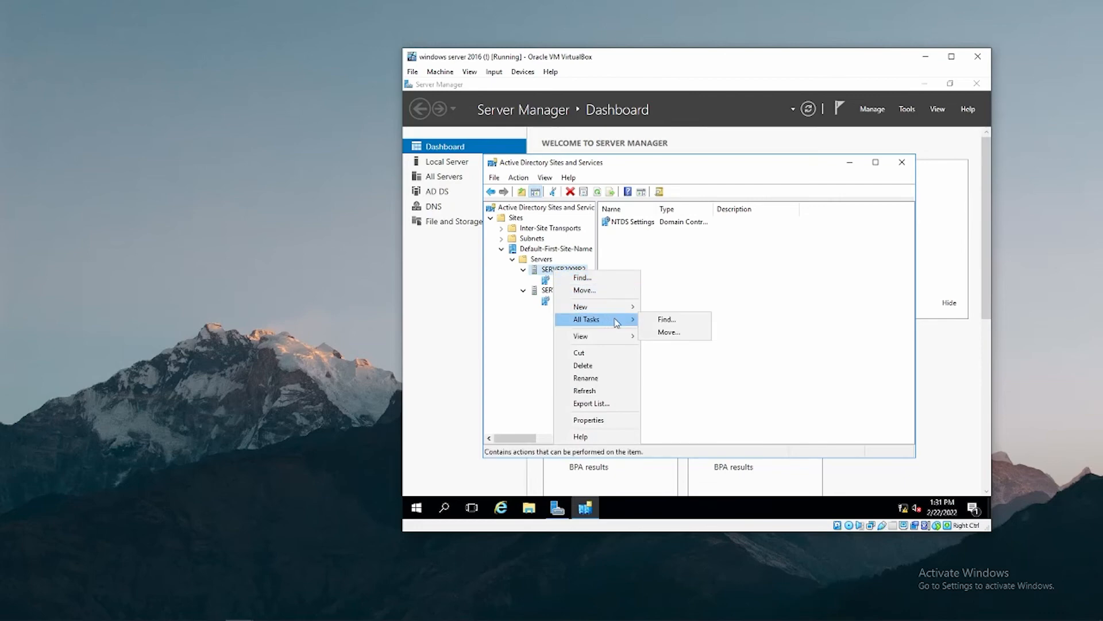
pyautogui.click(489, 299)
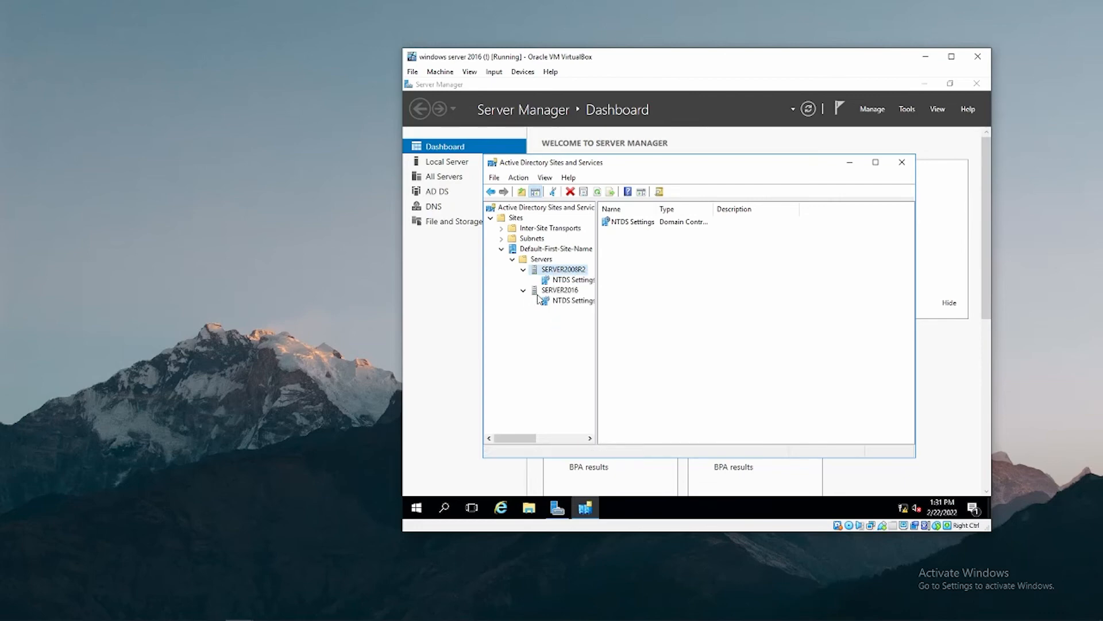
pyautogui.rightClick(555, 282)
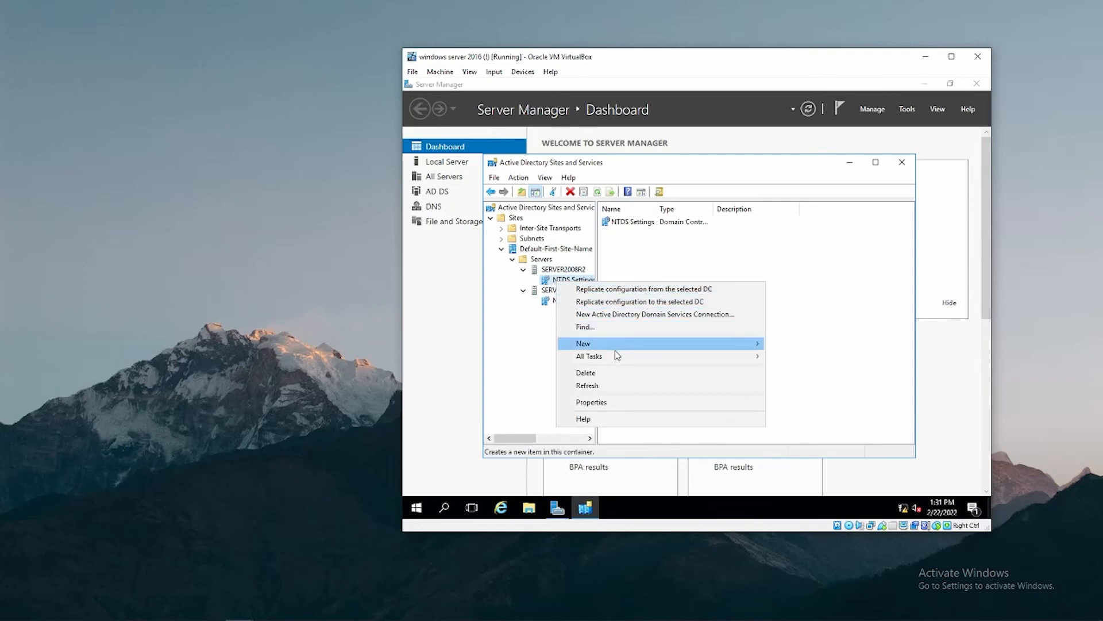
pyautogui.moveTo(616, 357)
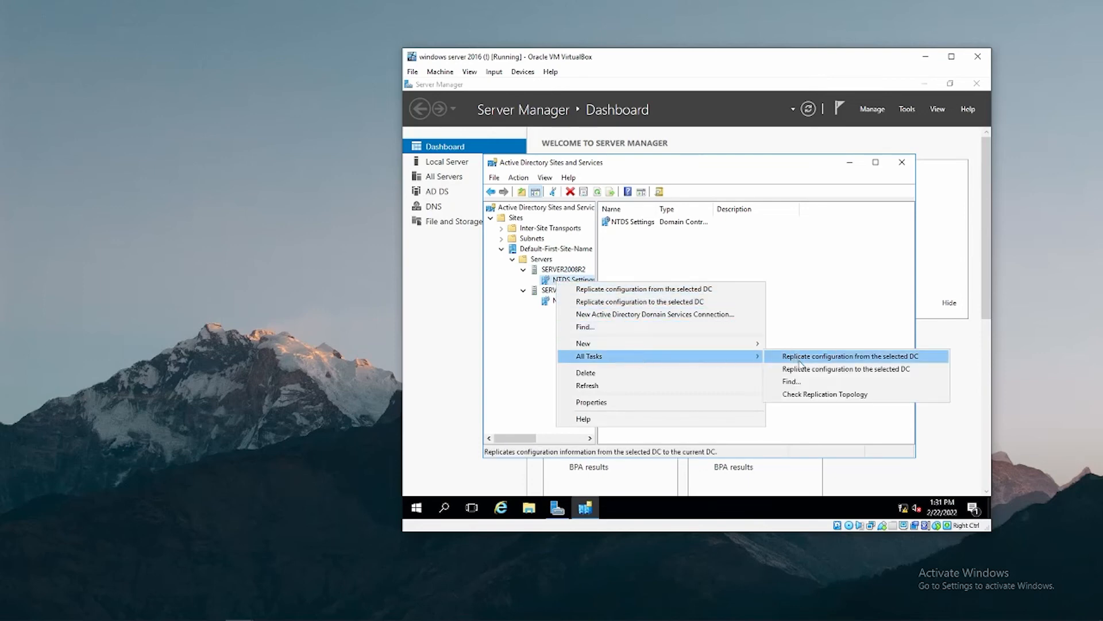
# Check SERVER2008R2's replication topology and run Replicate Now on its connection from SERVER2016.
pyautogui.click(808, 396)
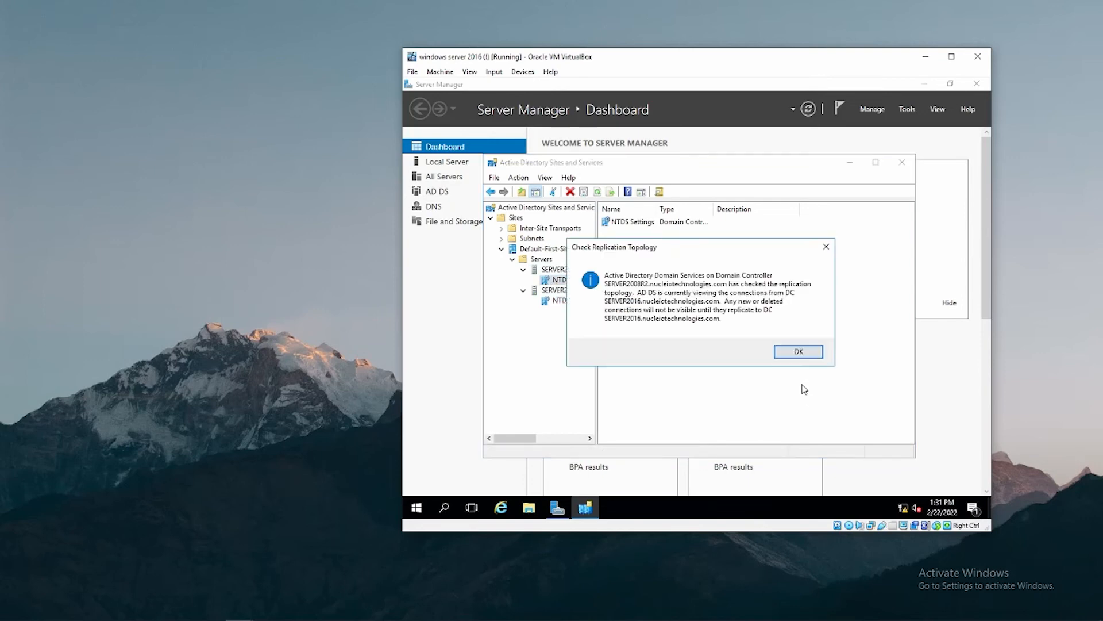
pyautogui.click(797, 354)
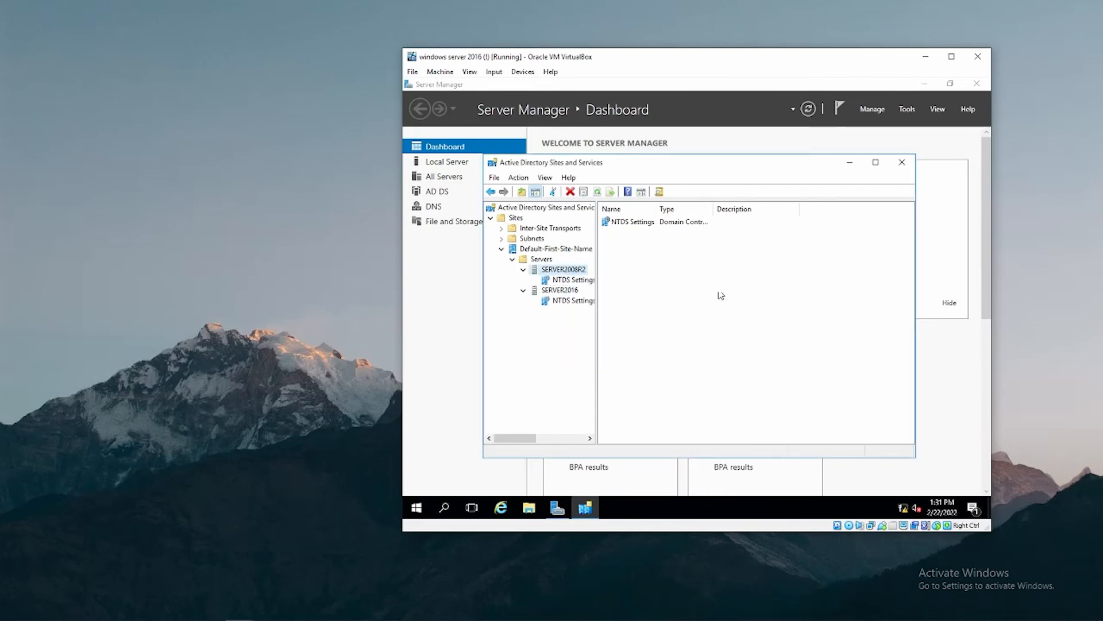
pyautogui.click(663, 268)
pyautogui.rightClick(652, 265)
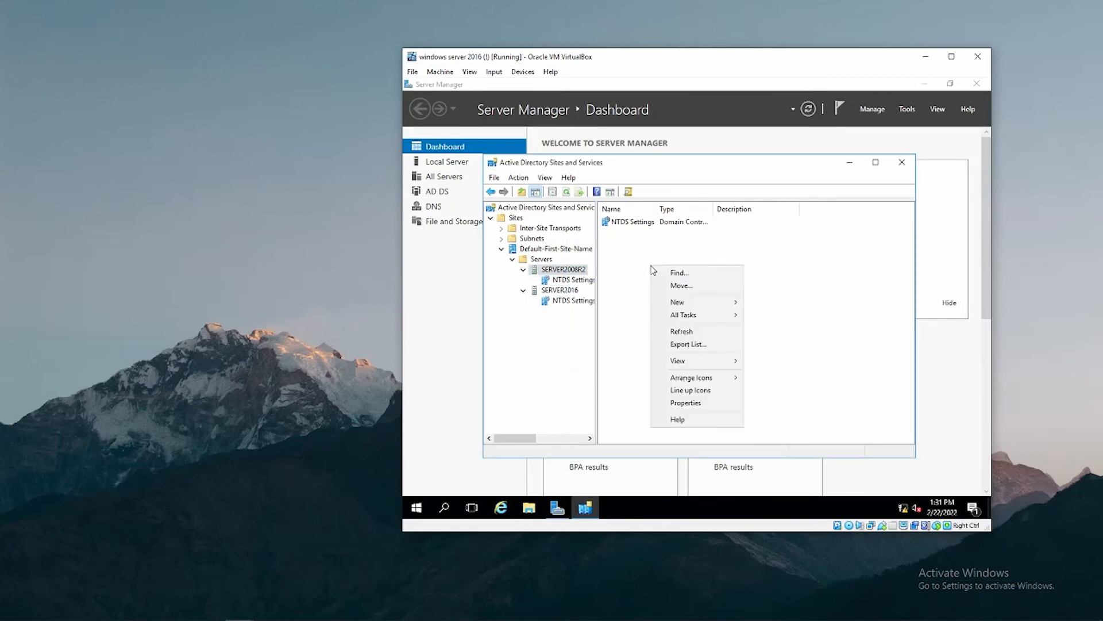
pyautogui.click(684, 332)
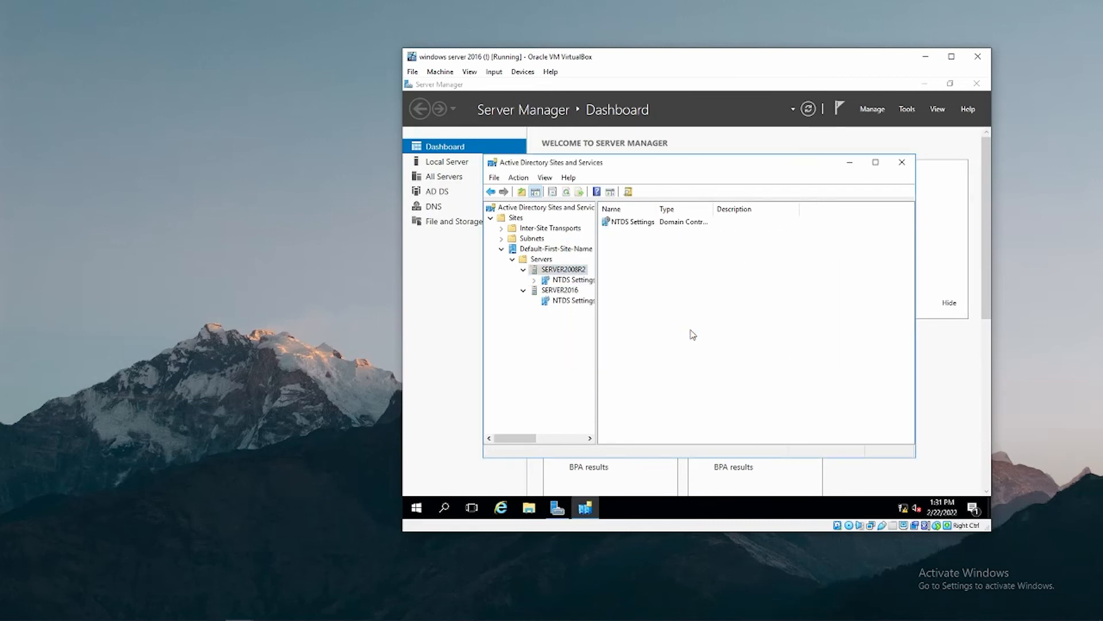
pyautogui.click(573, 280)
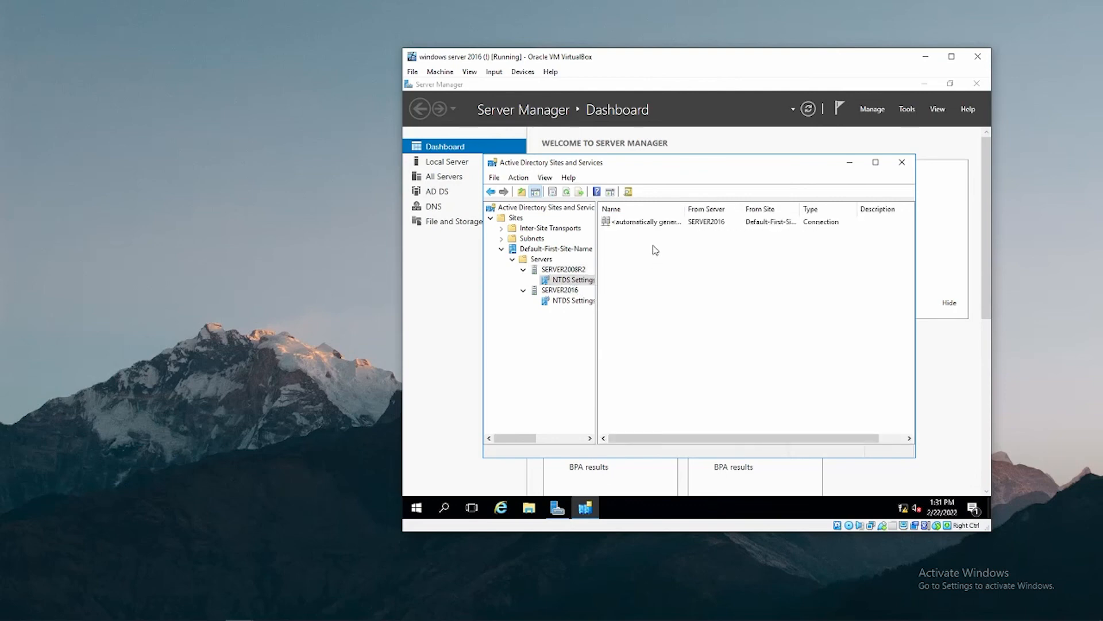
pyautogui.rightClick(650, 226)
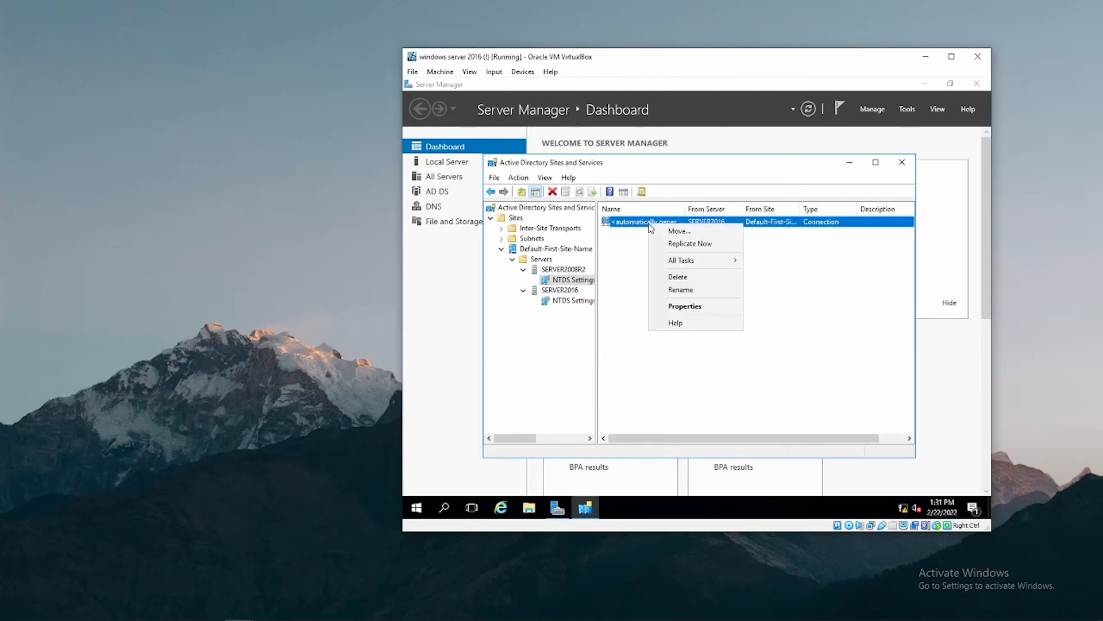
pyautogui.click(680, 244)
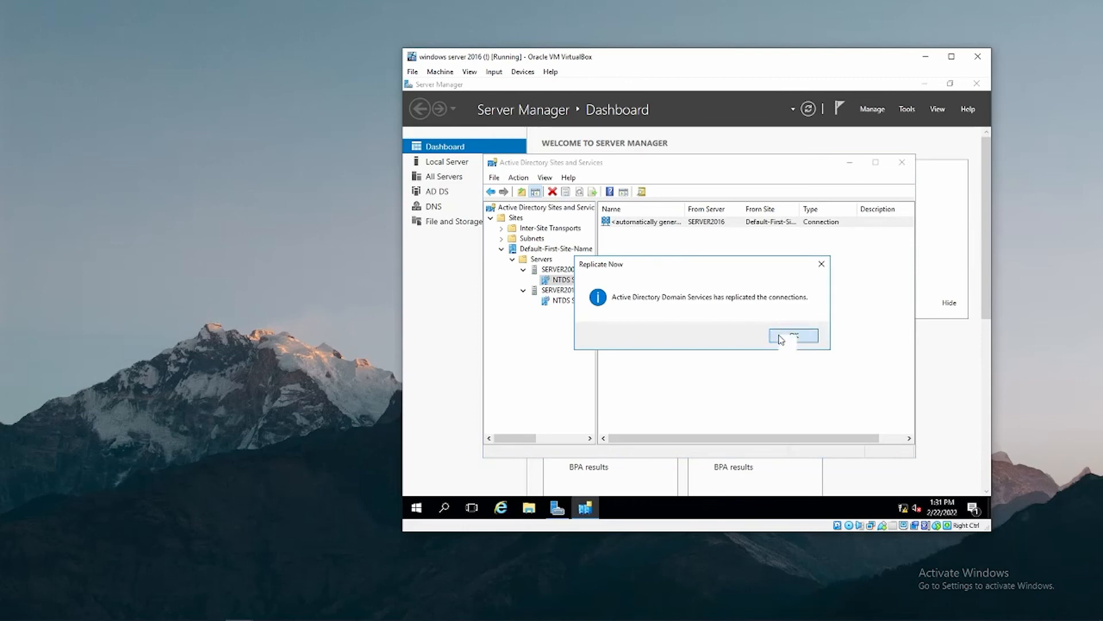
pyautogui.click(781, 338)
# Check SERVER2016's replication topology and run Replicate Now on its connection from SERVER2008R2.
pyautogui.click(687, 274)
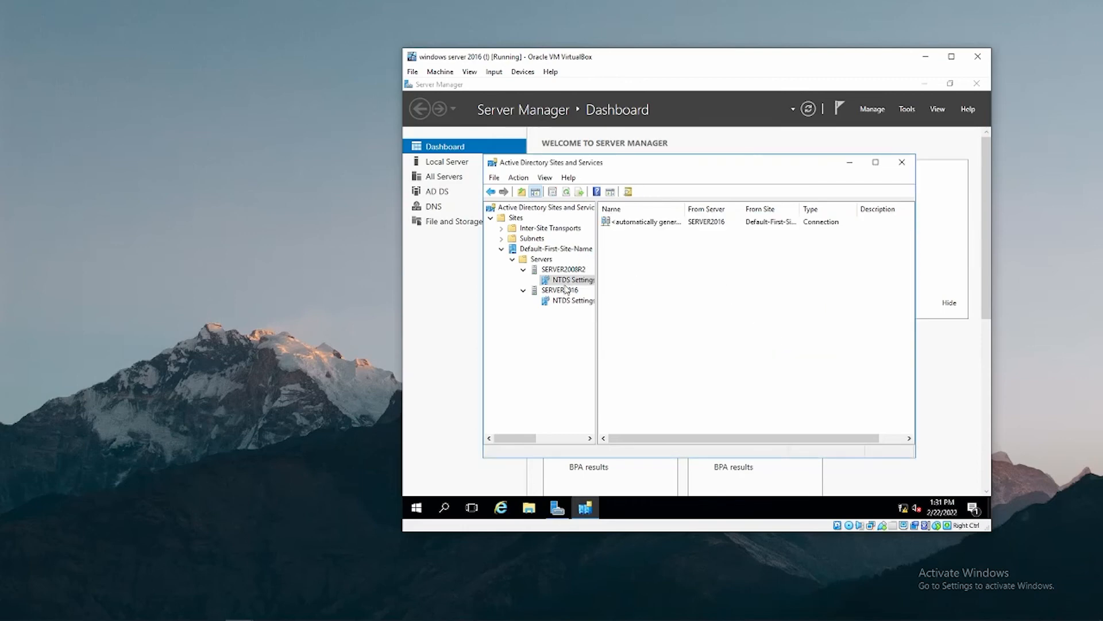
pyautogui.click(558, 301)
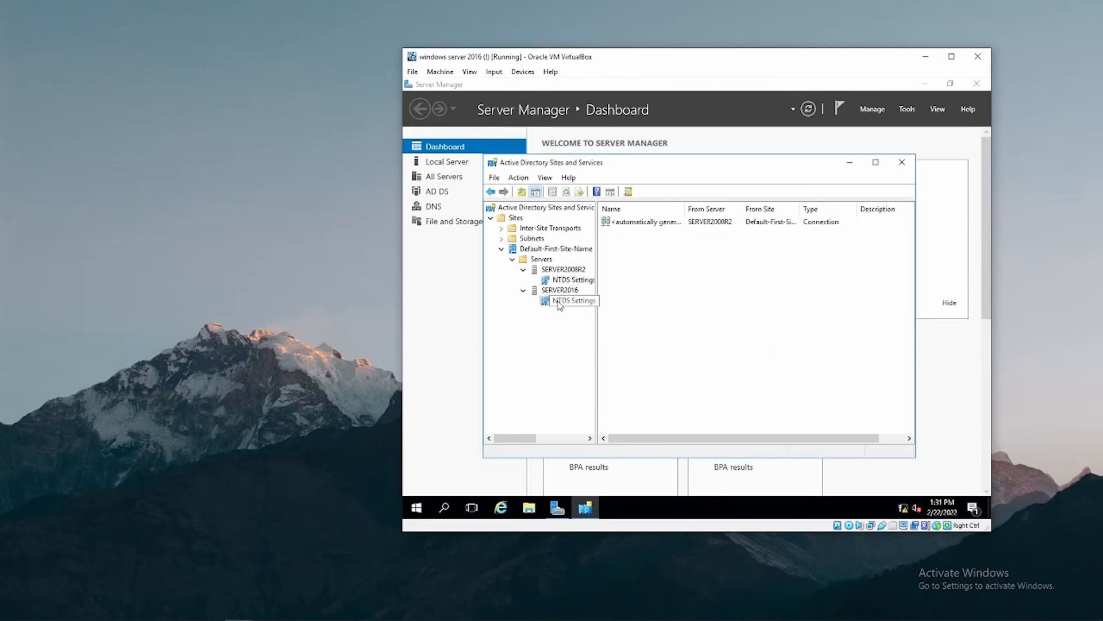
pyautogui.rightClick(563, 302)
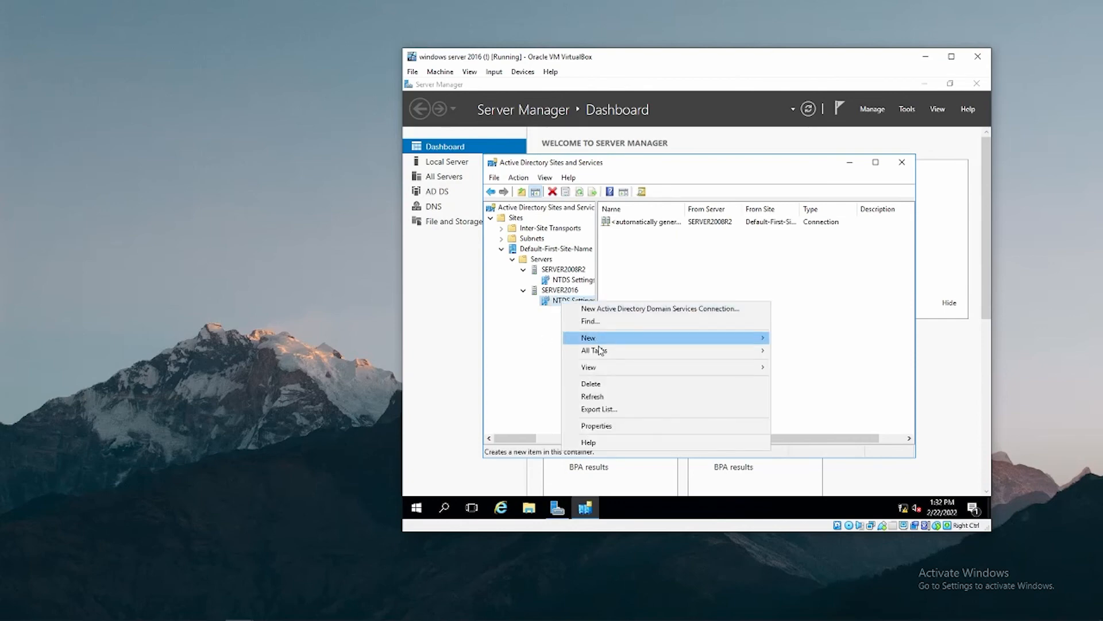
pyautogui.moveTo(752, 342)
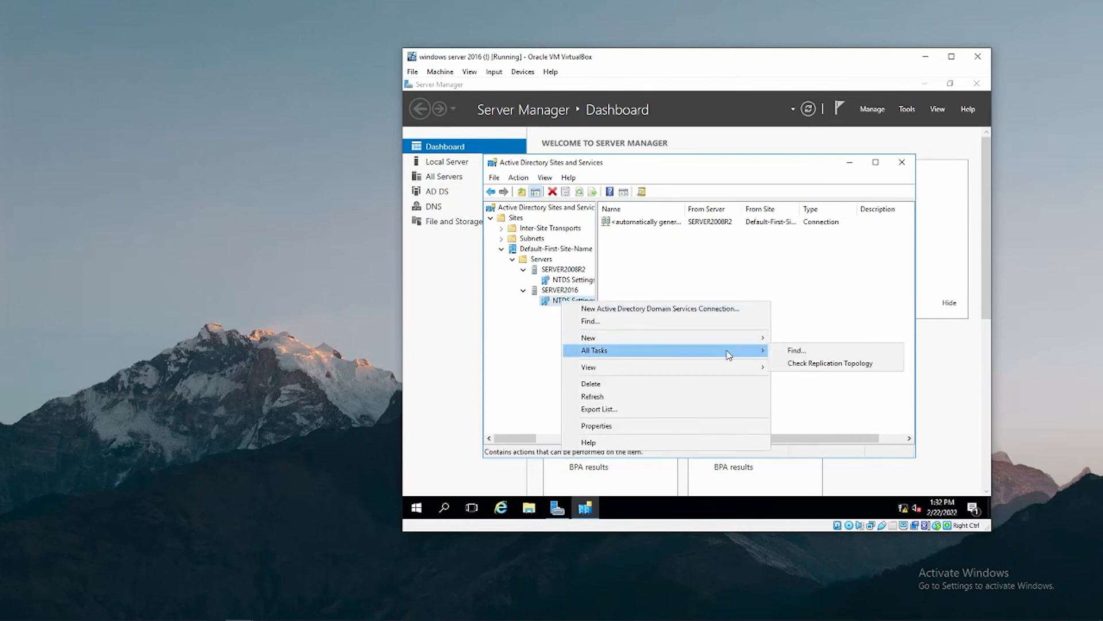
pyautogui.click(825, 367)
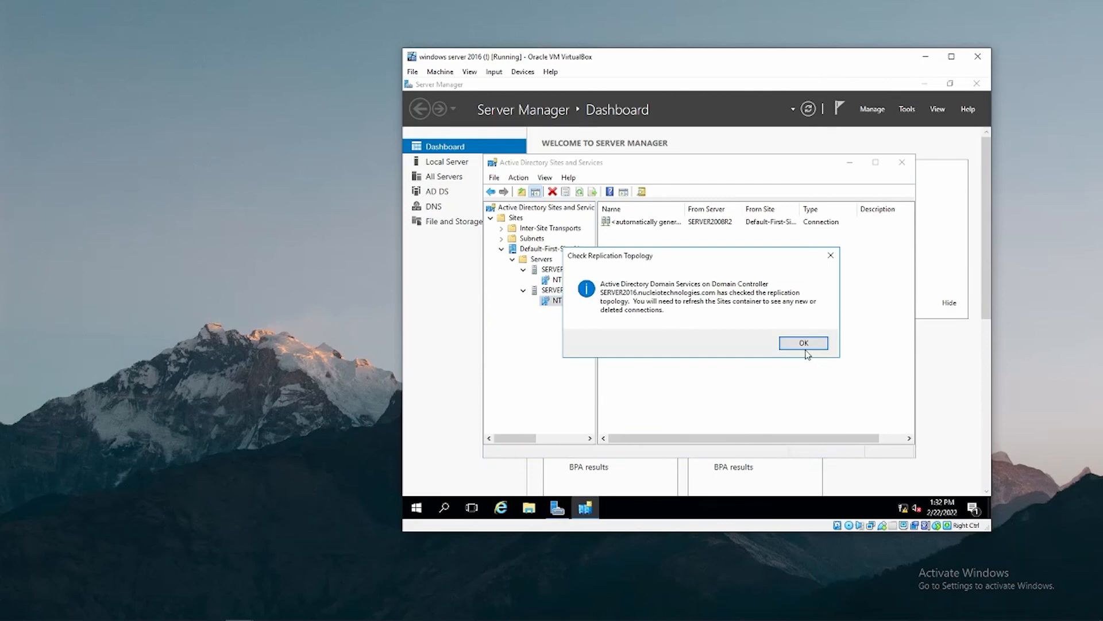
pyautogui.click(805, 348)
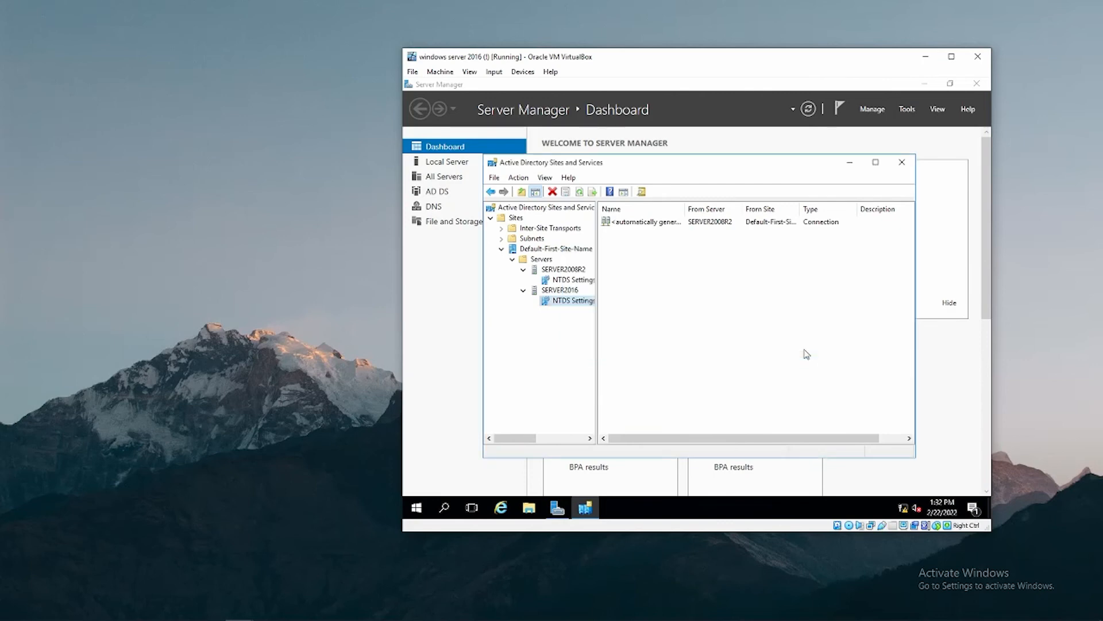
pyautogui.rightClick(641, 253)
pyautogui.click(672, 316)
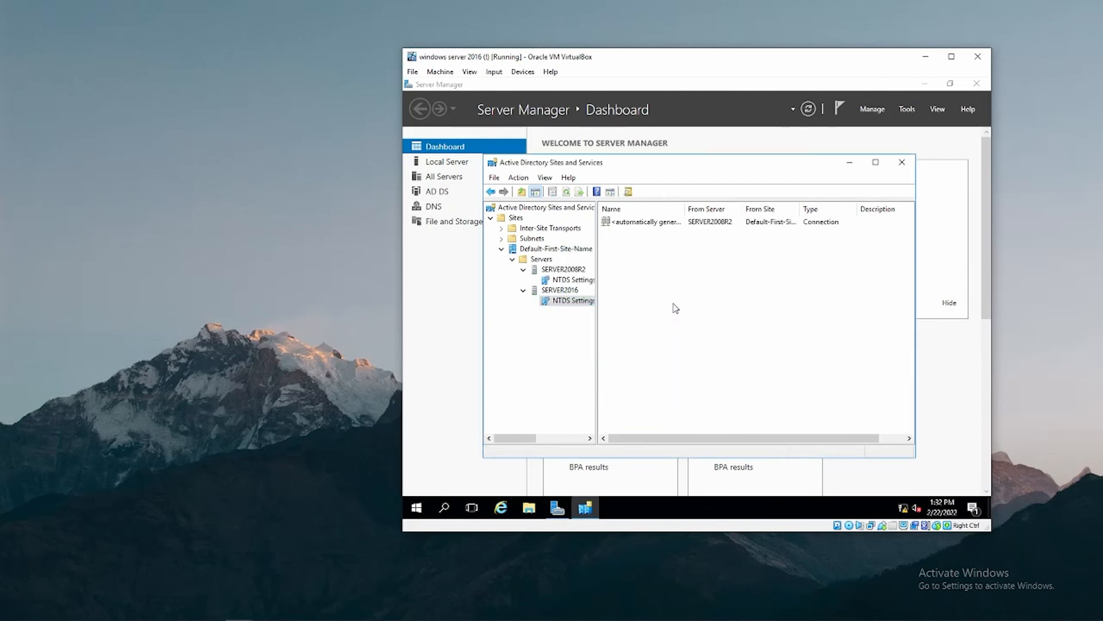
pyautogui.rightClick(656, 224)
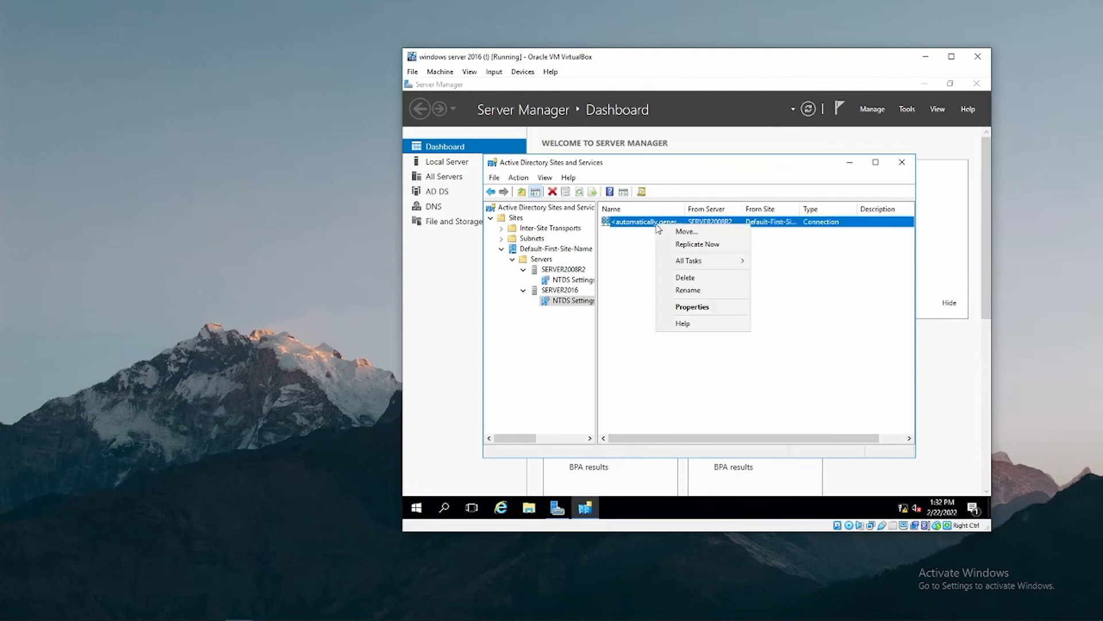
pyautogui.click(689, 245)
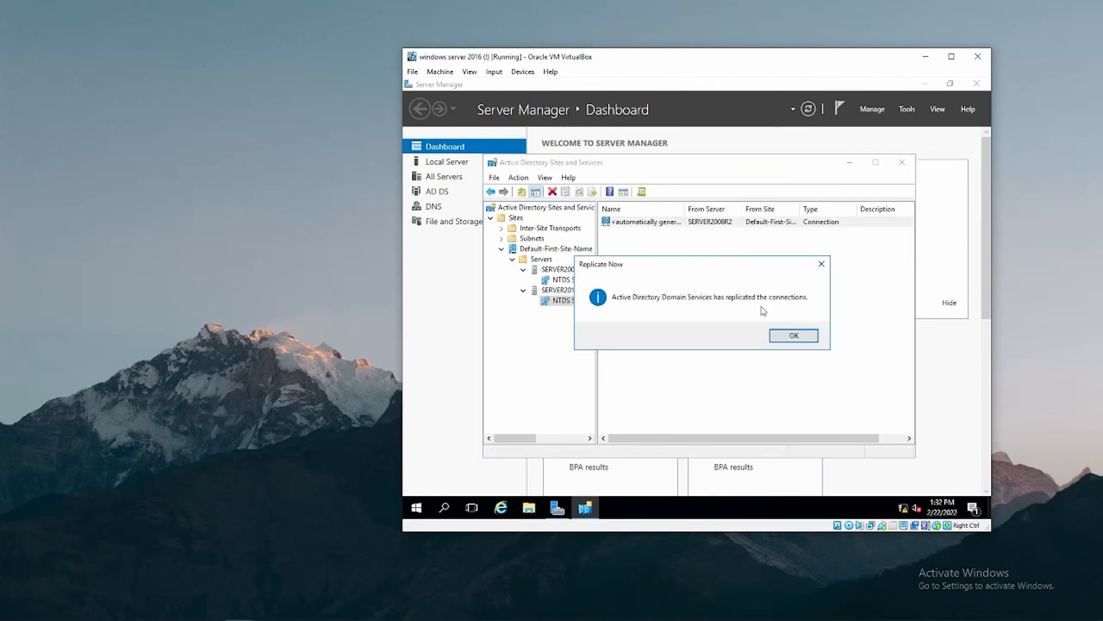
pyautogui.click(794, 338)
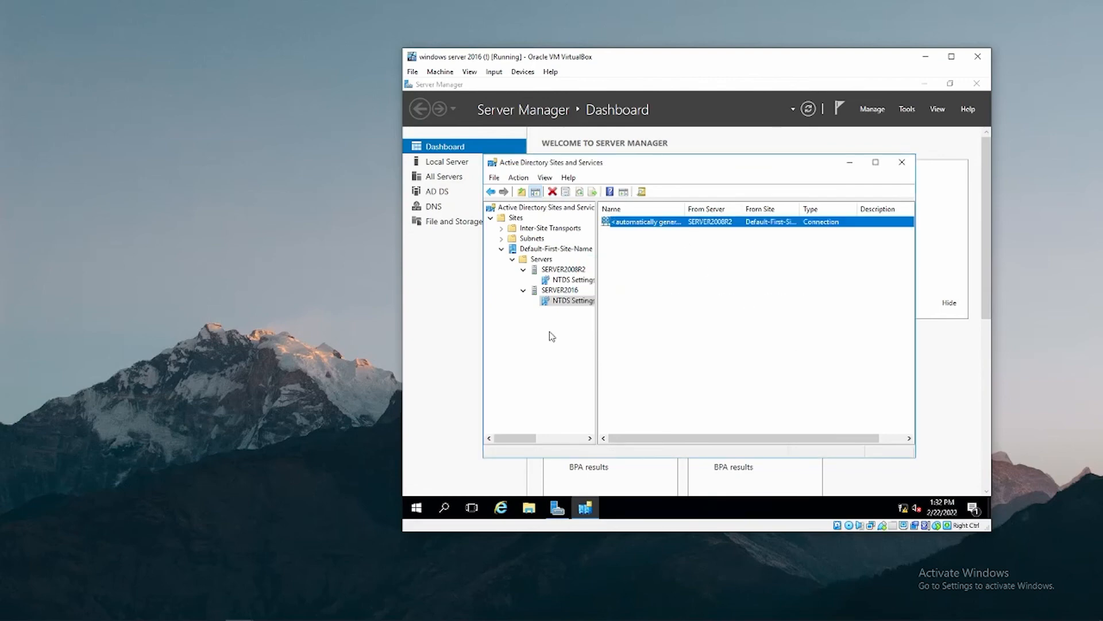
# Run repadmin /showrepl in an administrator Command Prompt on SERVER2016.
pyautogui.click(417, 507)
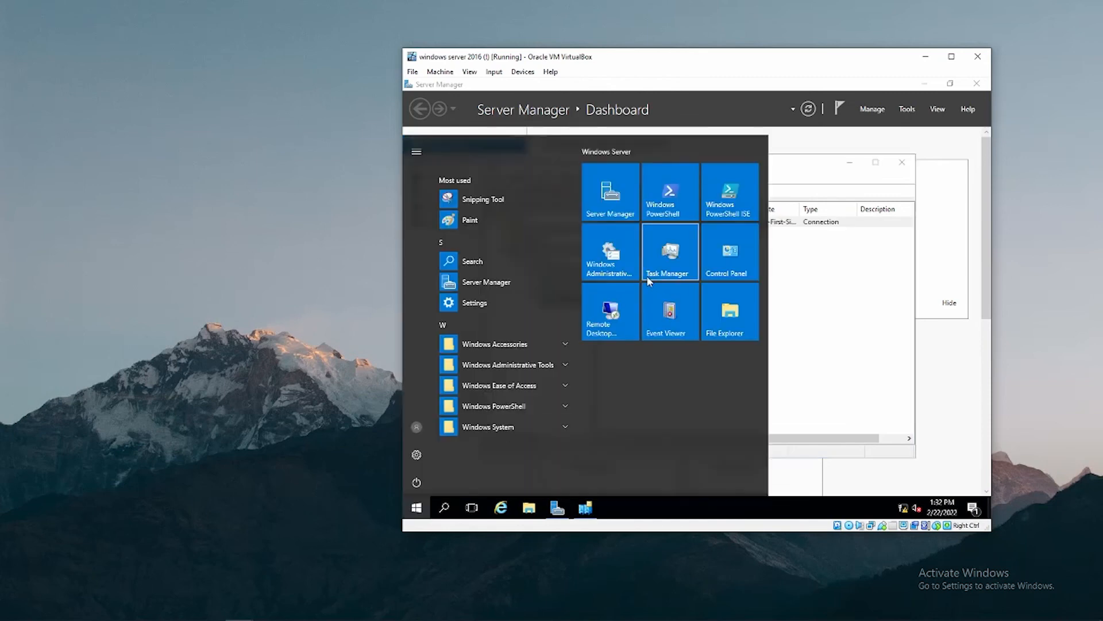
pyautogui.write('cmd')
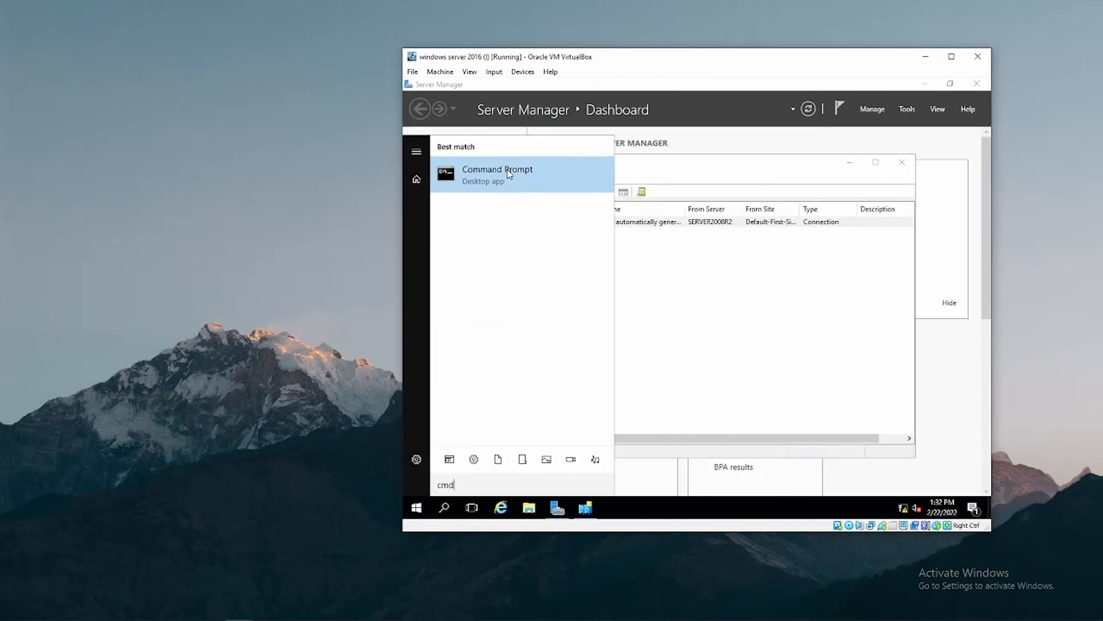
pyautogui.rightClick(509, 174)
pyautogui.click(552, 182)
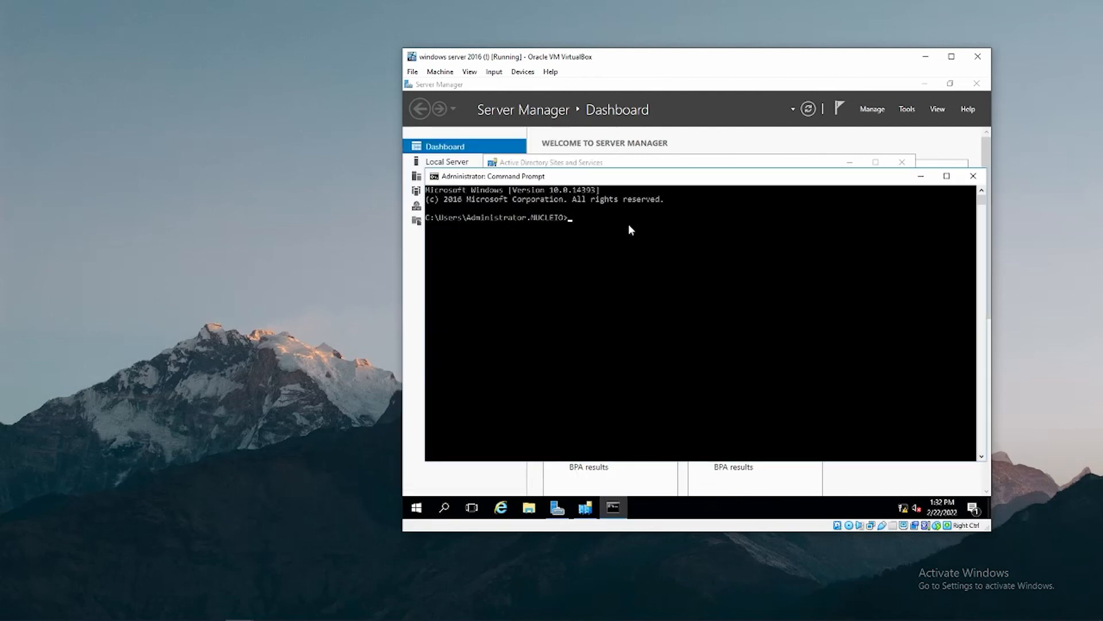
pyautogui.write('repadmin /showrepl')
pyautogui.press('Return')
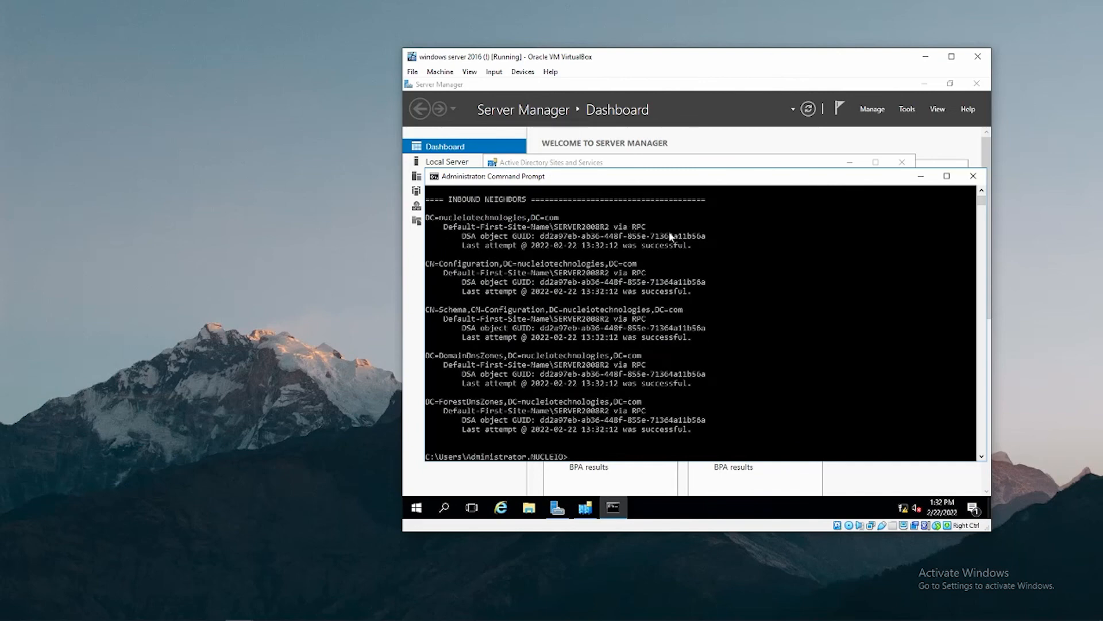
# Highlight the successful replication results for each of the five partitions from SERVER2008R2.
pyautogui.moveTo(689, 246); pyautogui.dragTo(611, 247)
pyautogui.moveTo(698, 300); pyautogui.dragTo(630, 292)
pyautogui.moveTo(682, 331); pyautogui.dragTo(644, 338)
pyautogui.moveTo(693, 384); pyautogui.dragTo(636, 384)
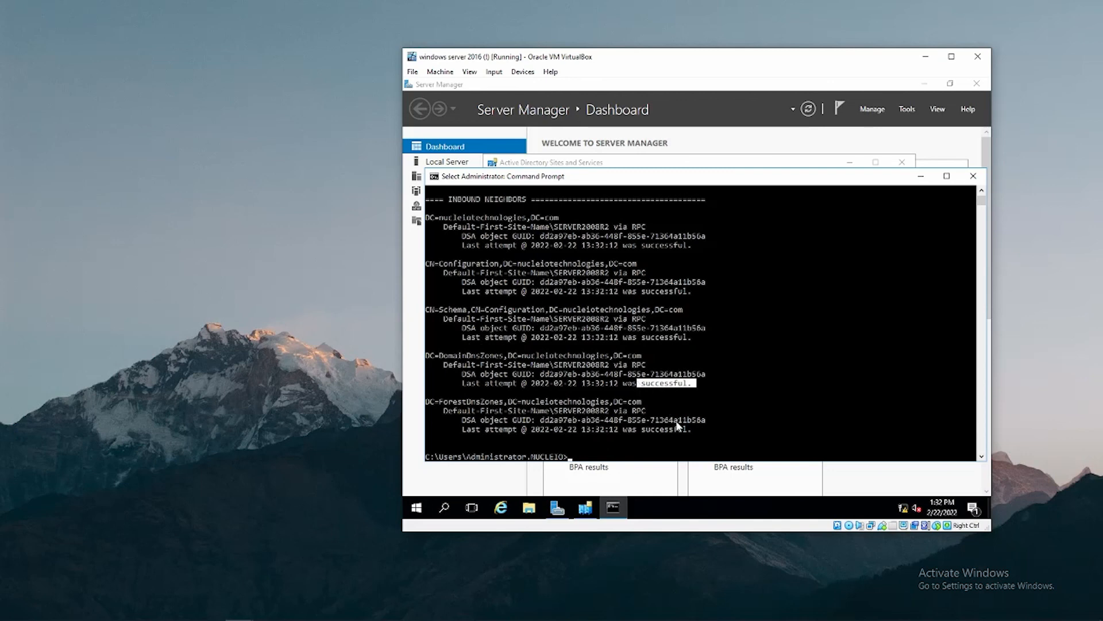
pyautogui.moveTo(693, 429); pyautogui.dragTo(630, 432)
pyautogui.click(639, 431)
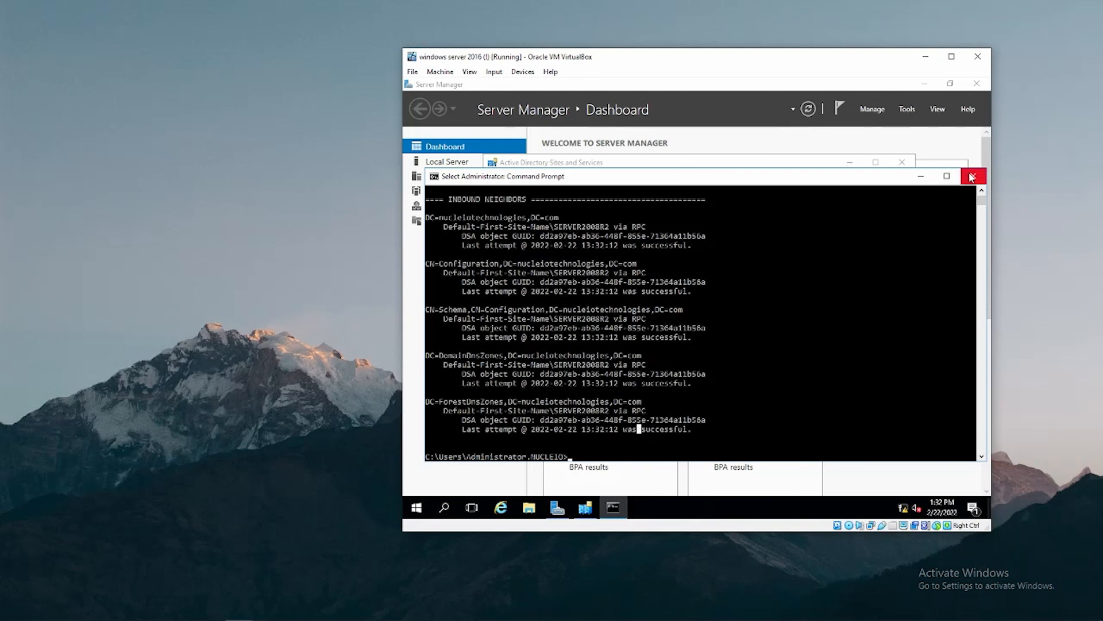
# Clear the console and ping nucleiotechnologies.com, confirming 0% loss.
pyautogui.press('Escape')
pyautogui.write('cls')
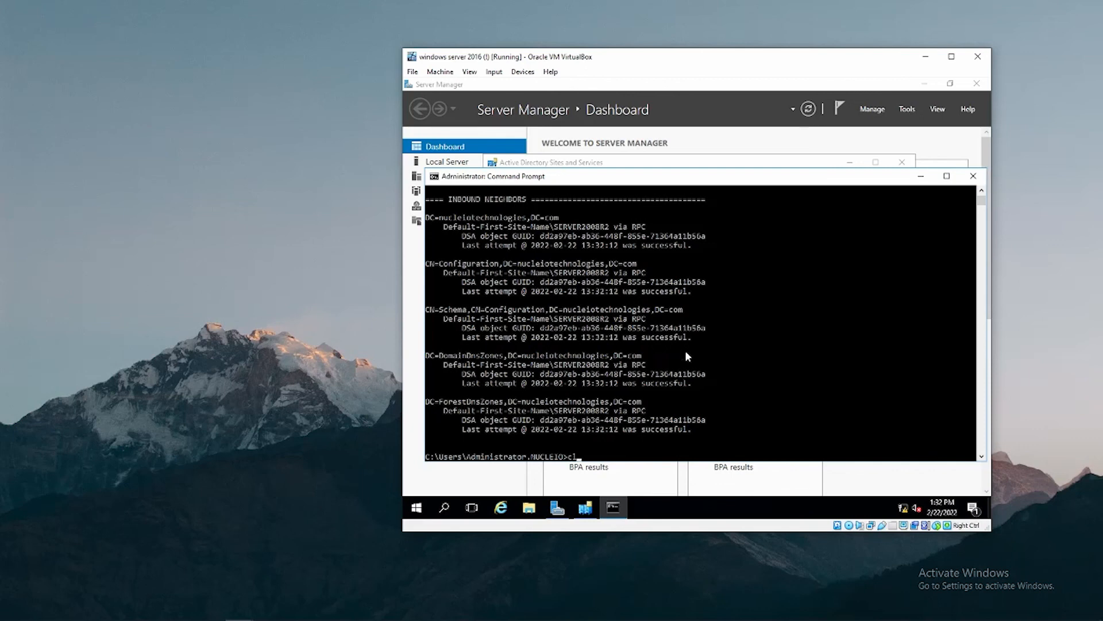
pyautogui.press('Return')
pyautogui.write('pi')
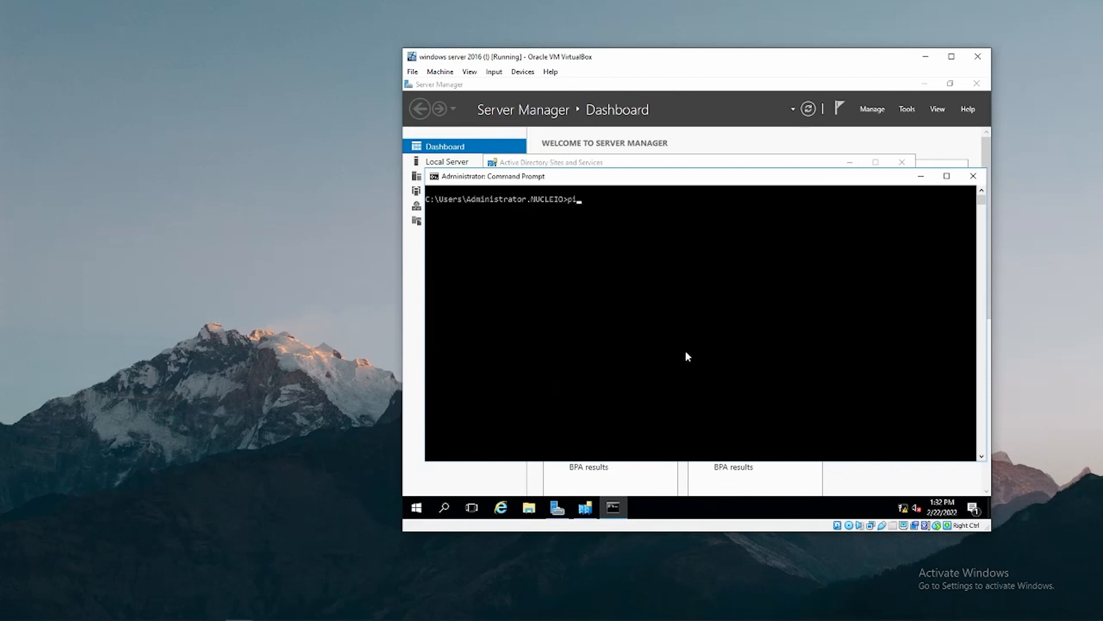
pyautogui.write('ng nucleiotechnologies.com')
pyautogui.press('Return')
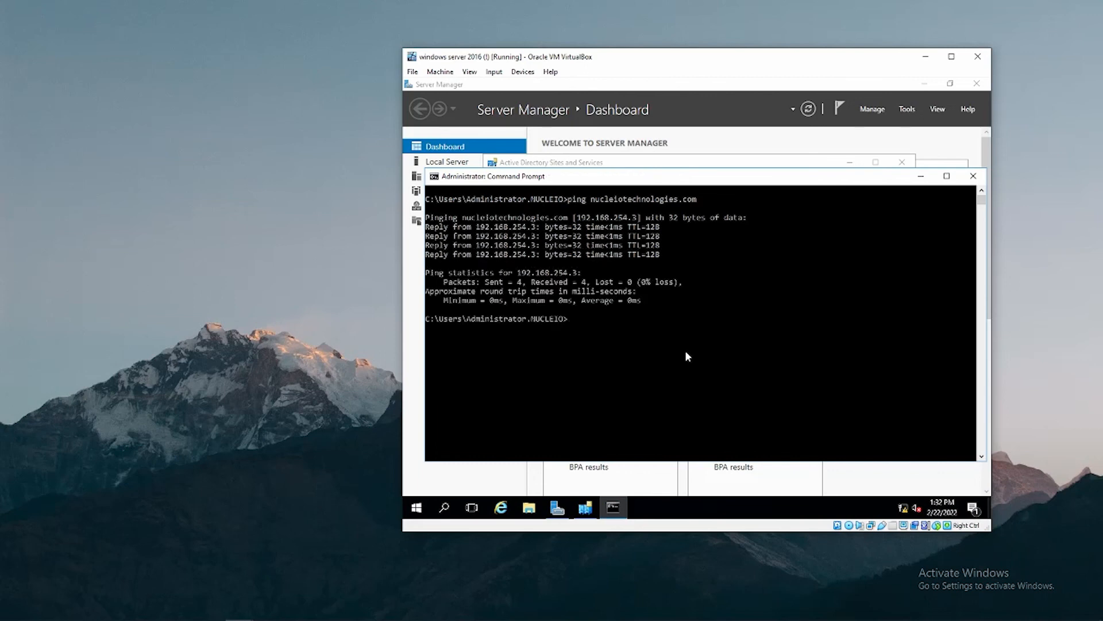
# Run nslookup and highlight the default server server2016.nucleiotechnologies.com at 192.168.254.5.
pyautogui.write('nslookup')
pyautogui.press('Return')
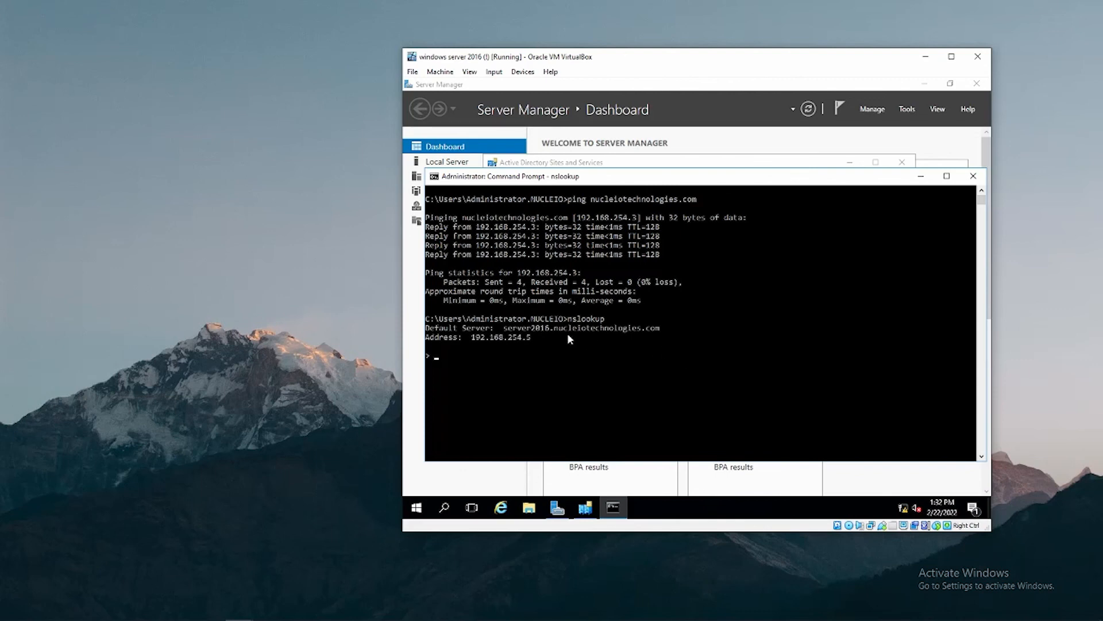
pyautogui.moveTo(513, 329)
pyautogui.mouseDown()
pyautogui.moveTo(556, 332)
pyautogui.moveTo(506, 328)
pyautogui.mouseUp()
pyautogui.click(507, 327)
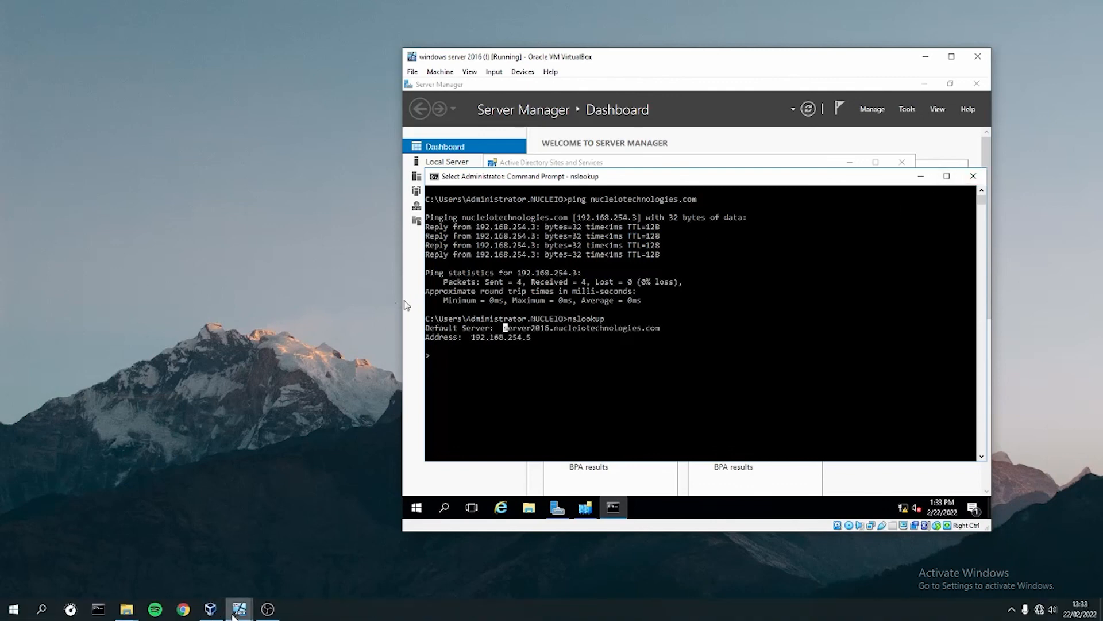
# On the 2008 R2 guest, open Command Prompt and run nslookup, showing server2008r2 as default.
pyautogui.click(239, 608)
pyautogui.click(202, 560)
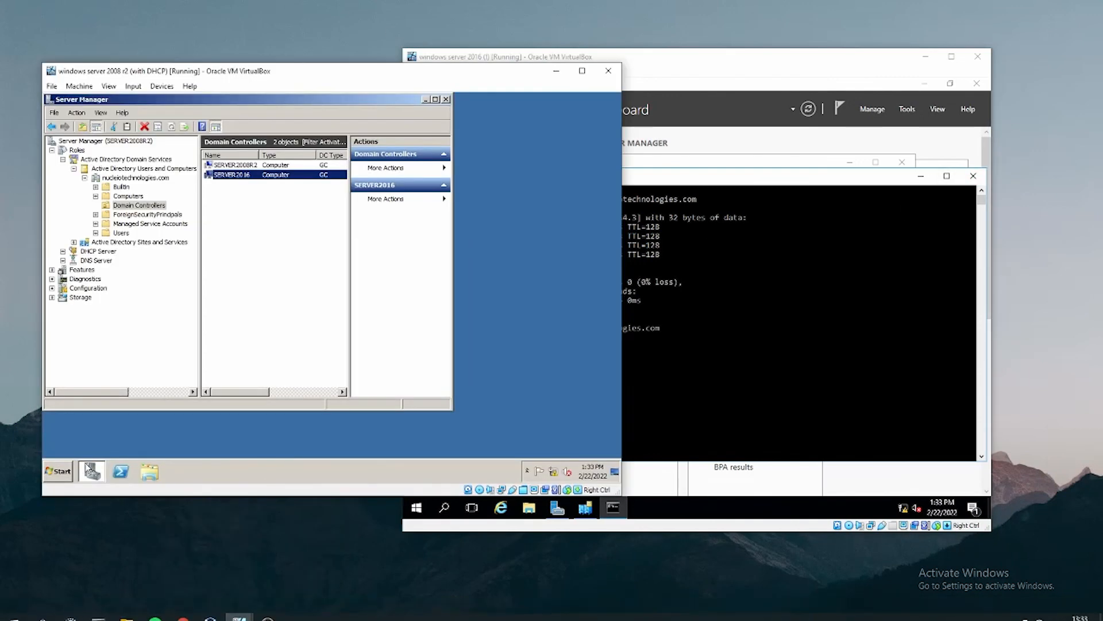
pyautogui.click(63, 471)
pyautogui.click(92, 210)
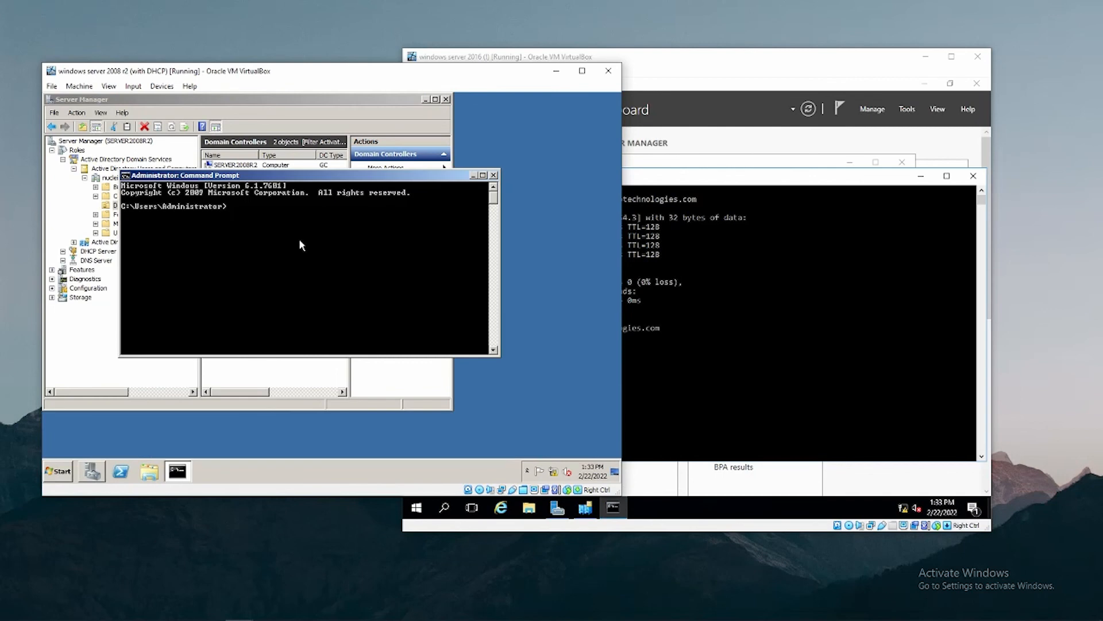
pyautogui.write('nslookup')
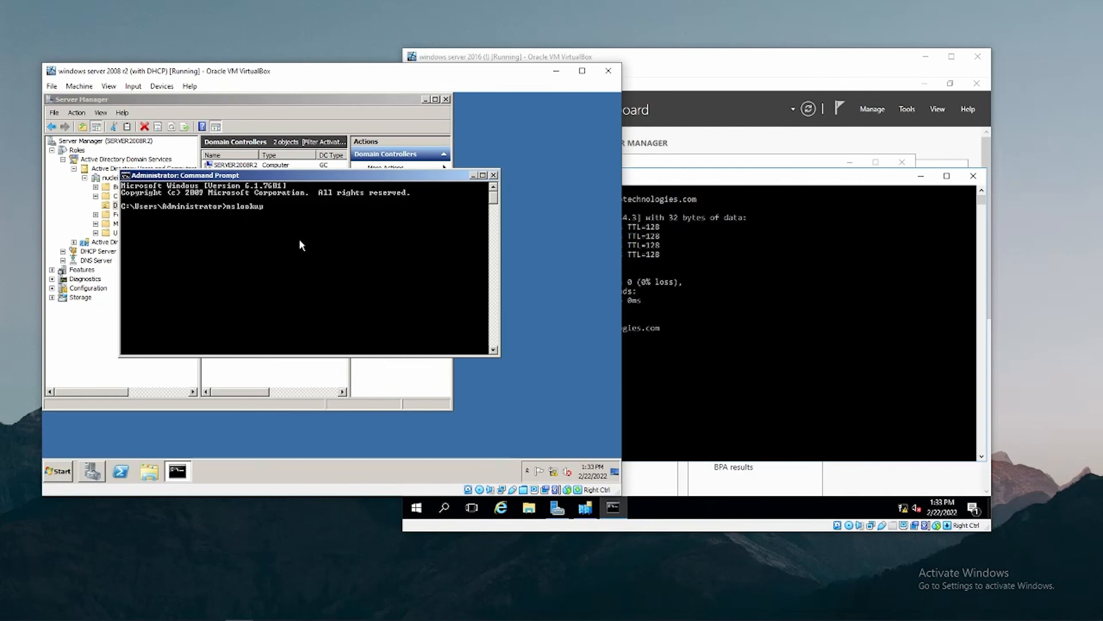
pyautogui.press('Return')
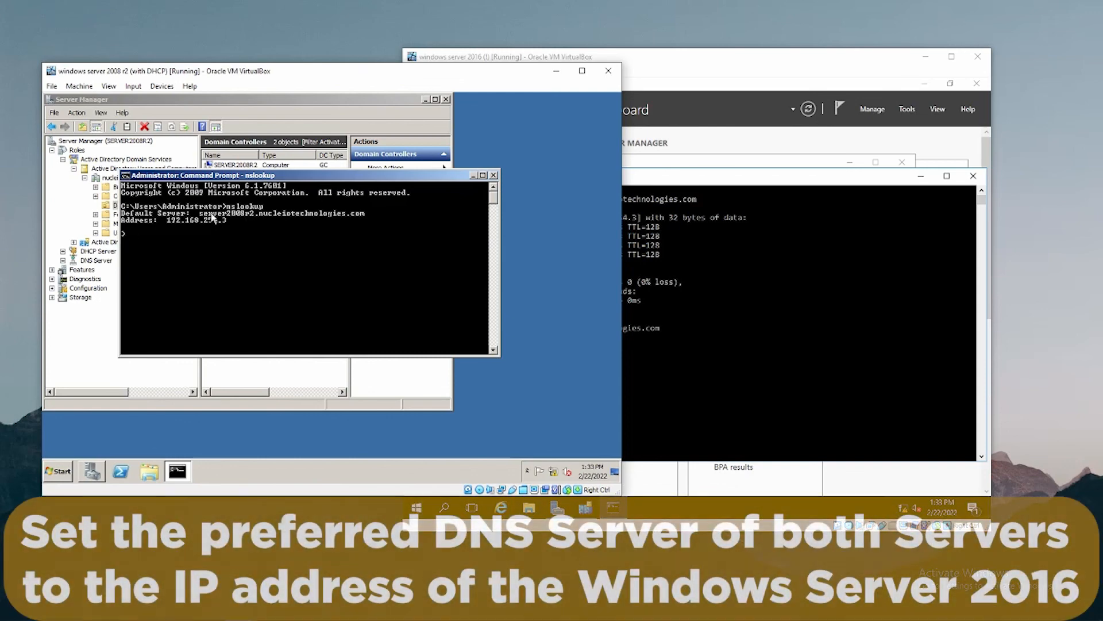
# Set the Local Area Connection's IPv4 preferred DNS to 192.168.254.5, keeping 127.0.0.1 alternate.
pyautogui.rightClick(553, 471)
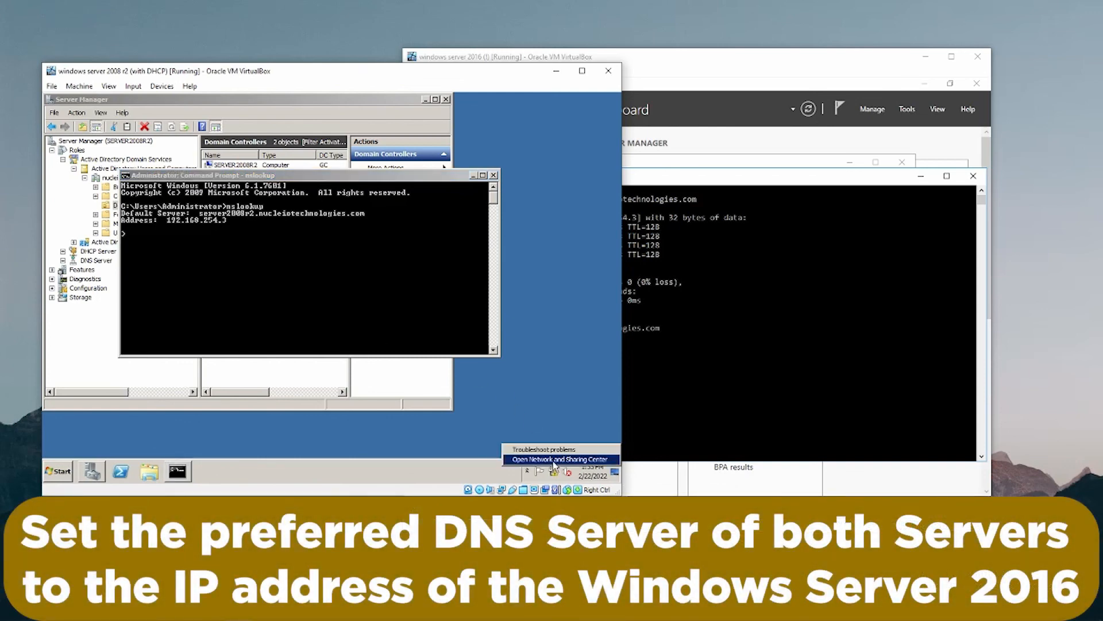
pyautogui.click(555, 465)
pyautogui.click(490, 240)
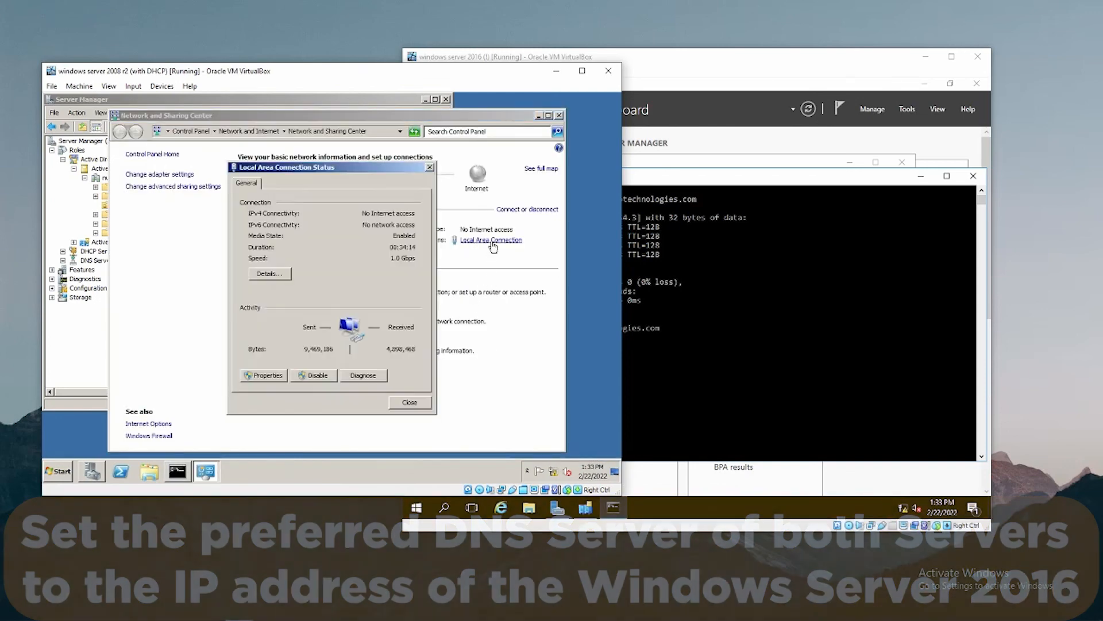
pyautogui.click(281, 377)
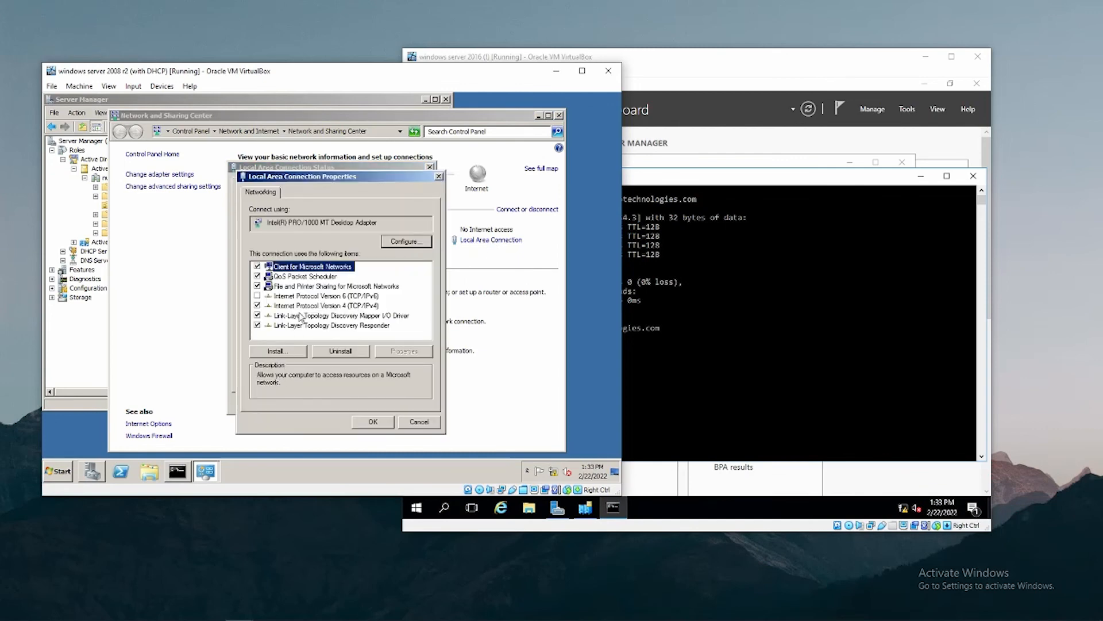
pyautogui.click(311, 306)
pyautogui.doubleClick(312, 307)
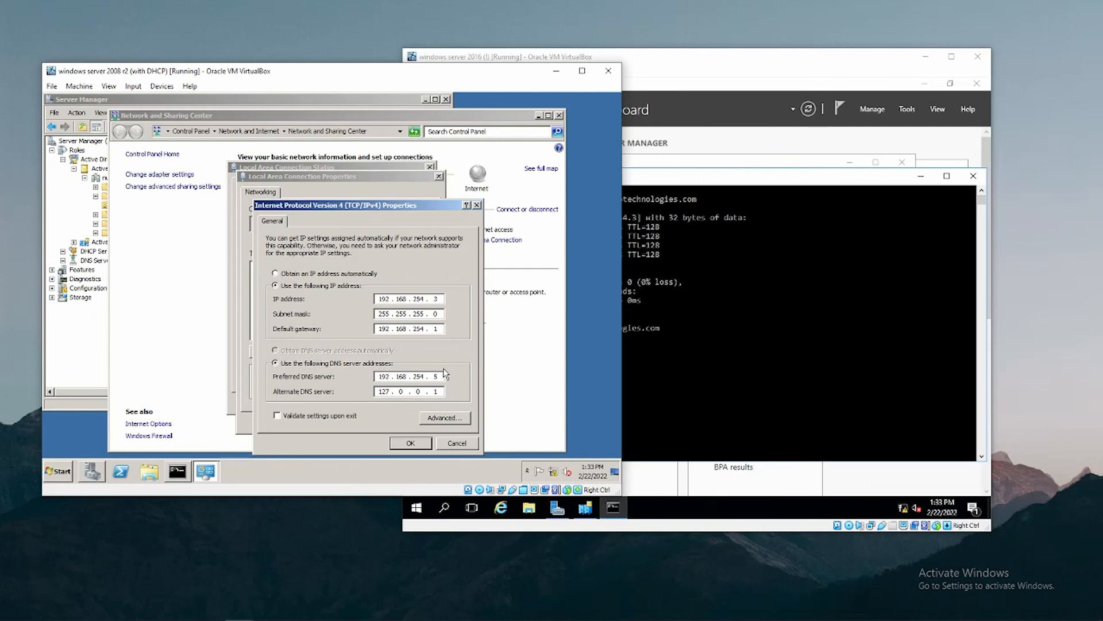
pyautogui.click(409, 442)
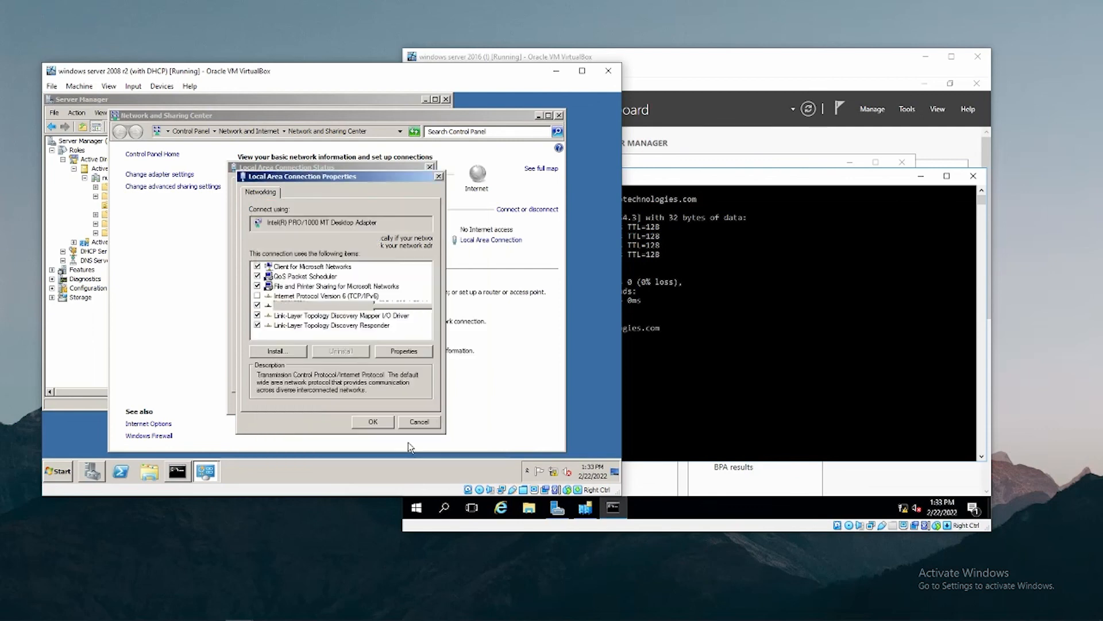
pyautogui.click(375, 425)
pyautogui.click(409, 402)
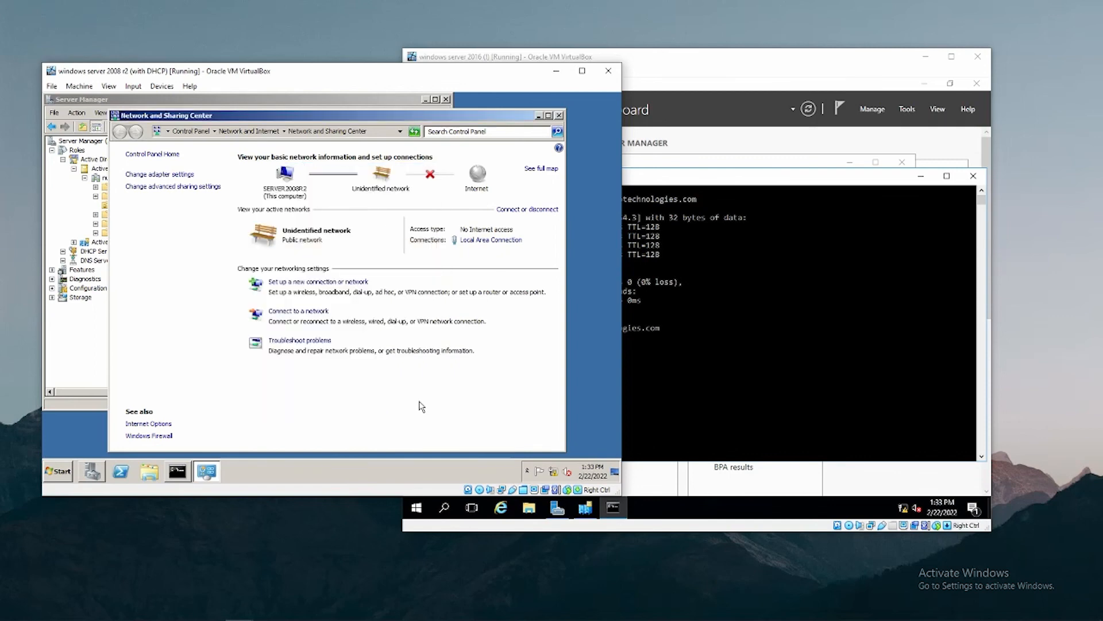
pyautogui.click(560, 116)
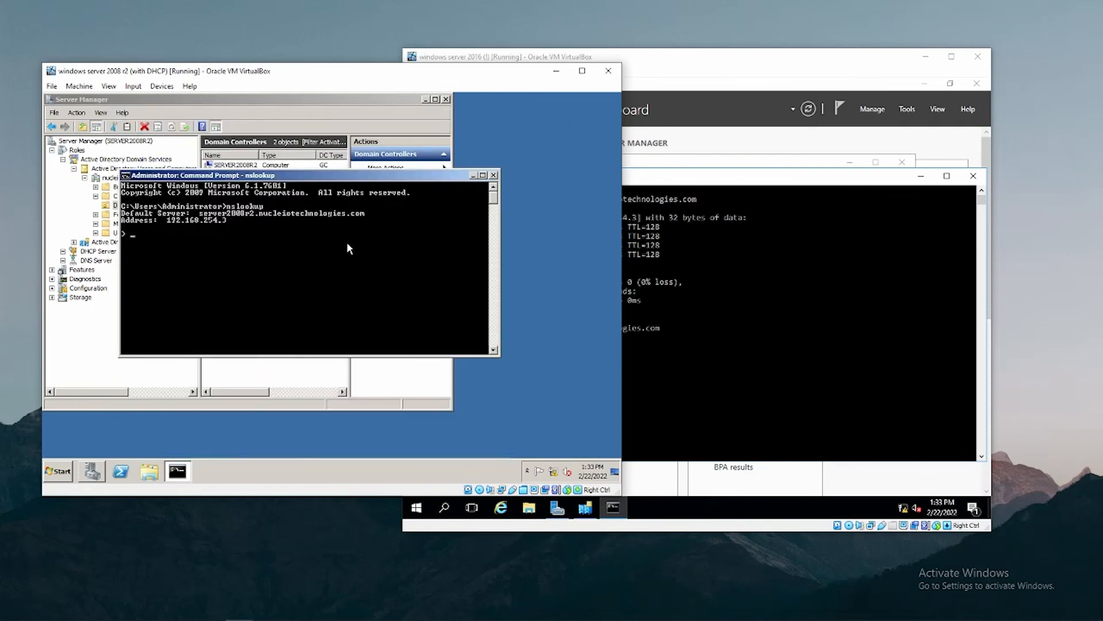
# Rerun nslookup on 2008 R2, now answering from server2016 at 192.168.254.5, and compare both VMs.
pyautogui.write('t')
pyautogui.press('Return')
pyautogui.write('ns')
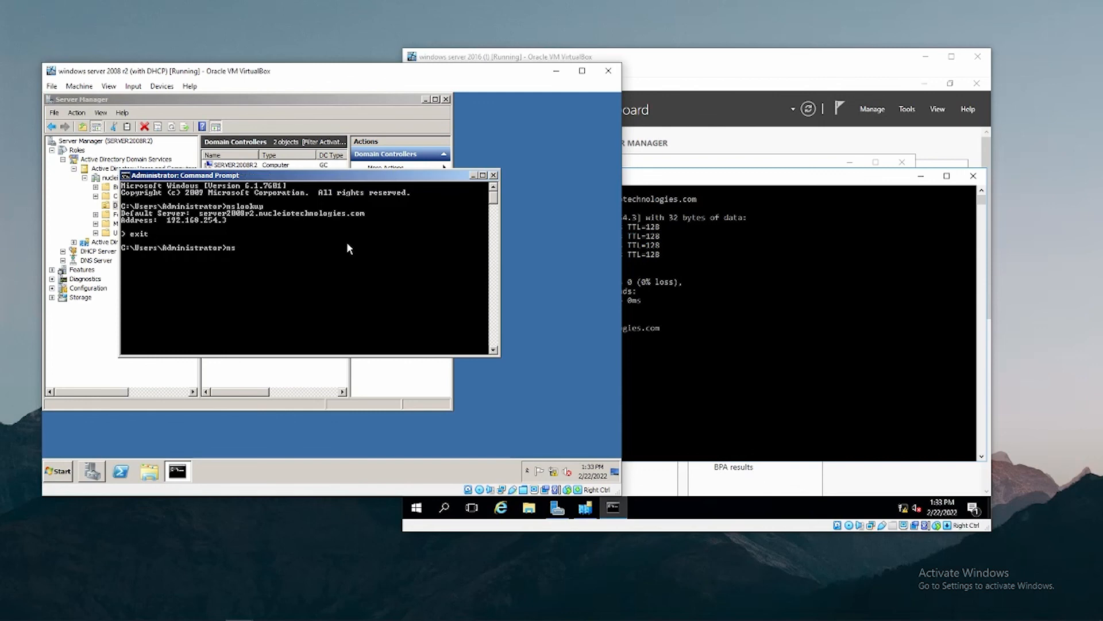
pyautogui.write('lookup')
pyautogui.press('Return')
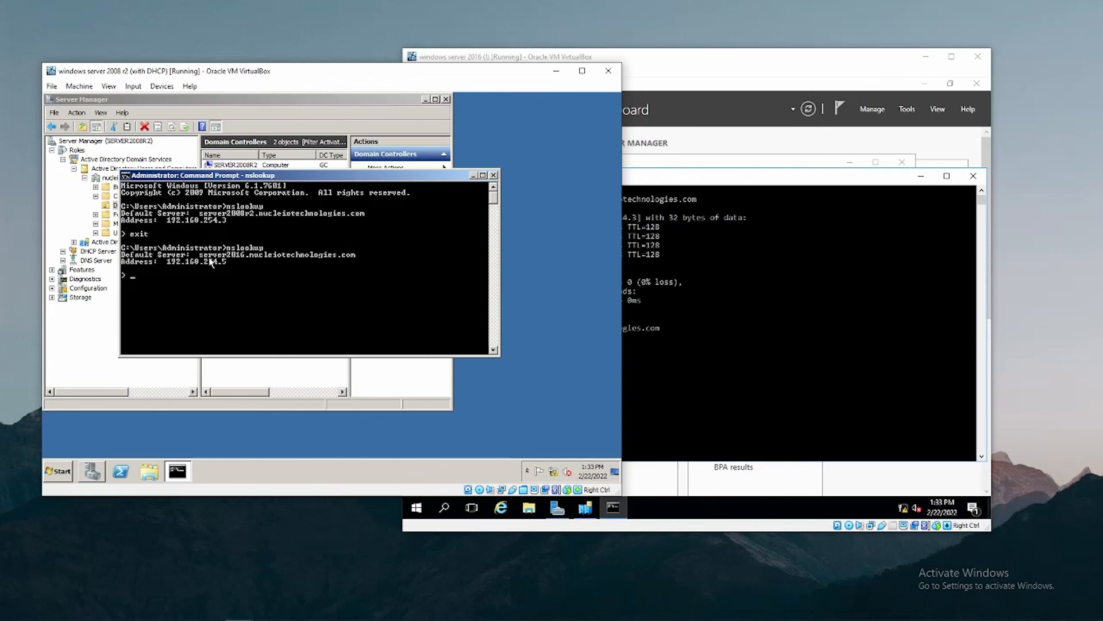
pyautogui.click(704, 305)
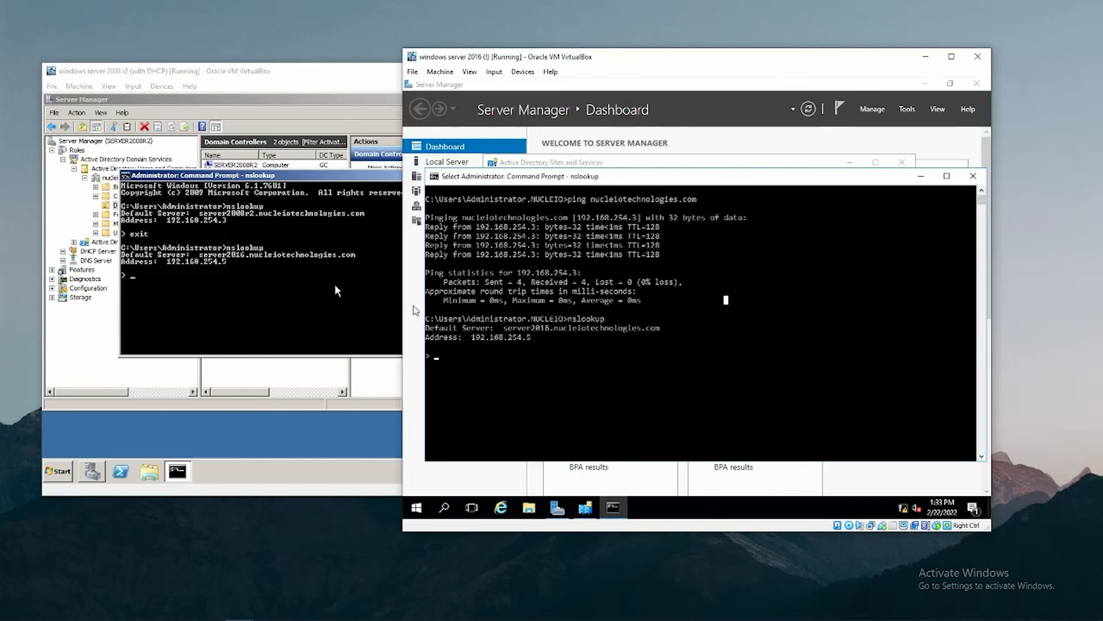
pyautogui.click(219, 260)
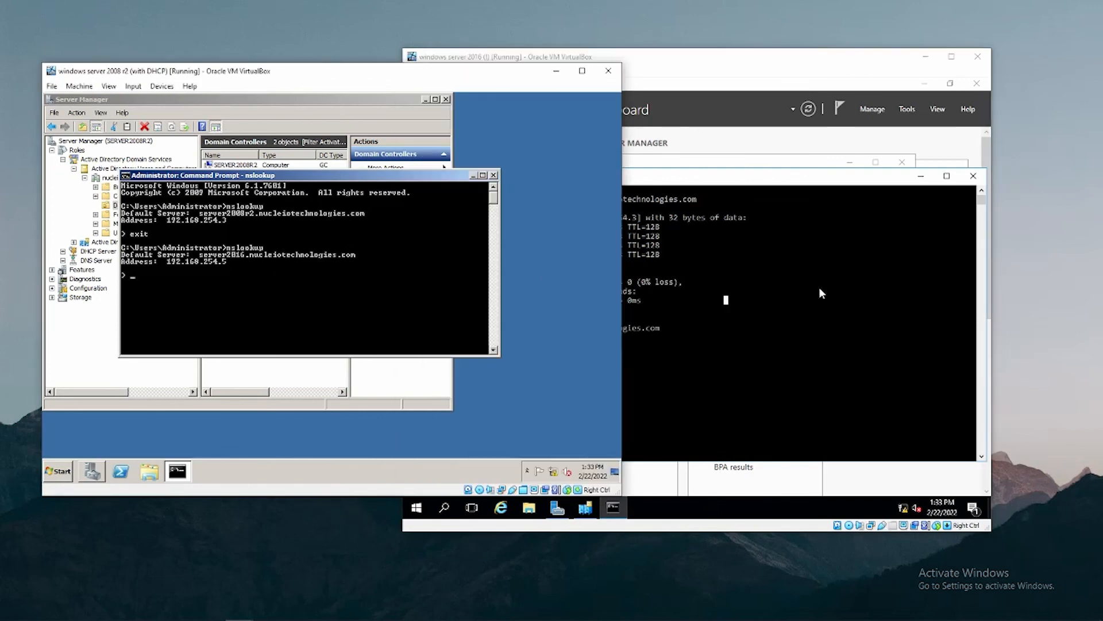
pyautogui.click(819, 287)
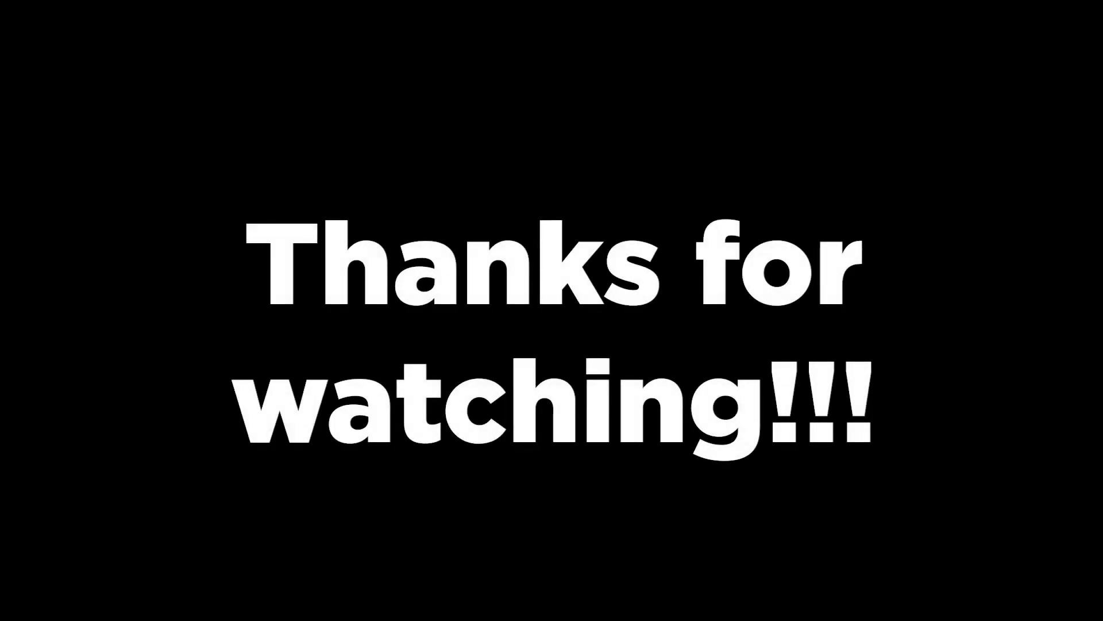